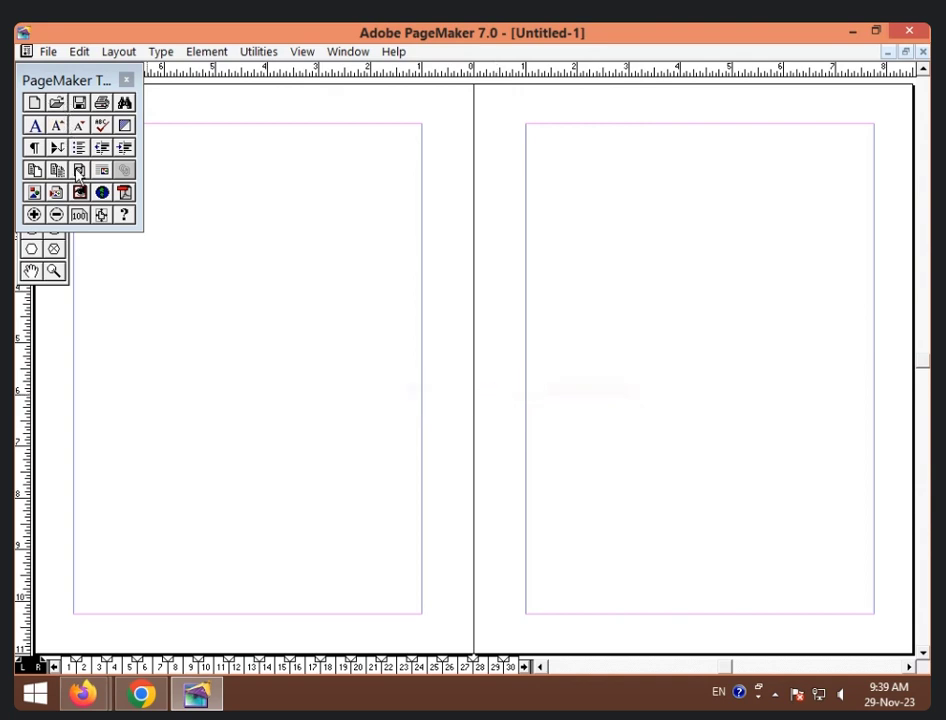
Close the floating toolbar, show it again with the Show/Hide ToolBar plug-in, and dock it above the horizontal ruler.
left_click(126, 79)
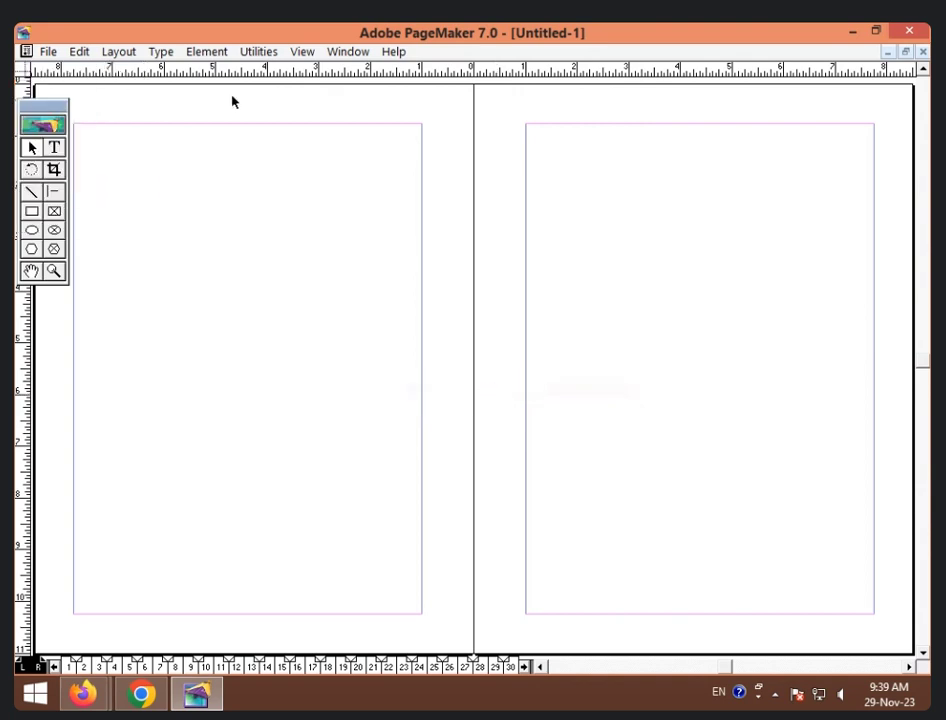
left_click(266, 55)
mouse_move(290, 80)
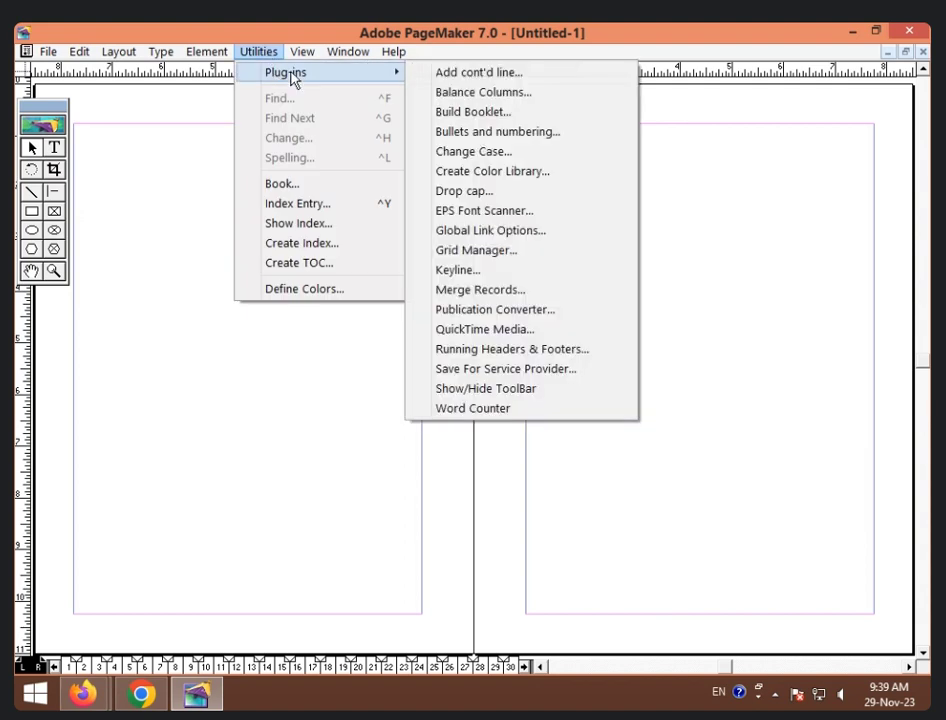
left_click(483, 391)
left_click_drag(95, 79, 71, 54)
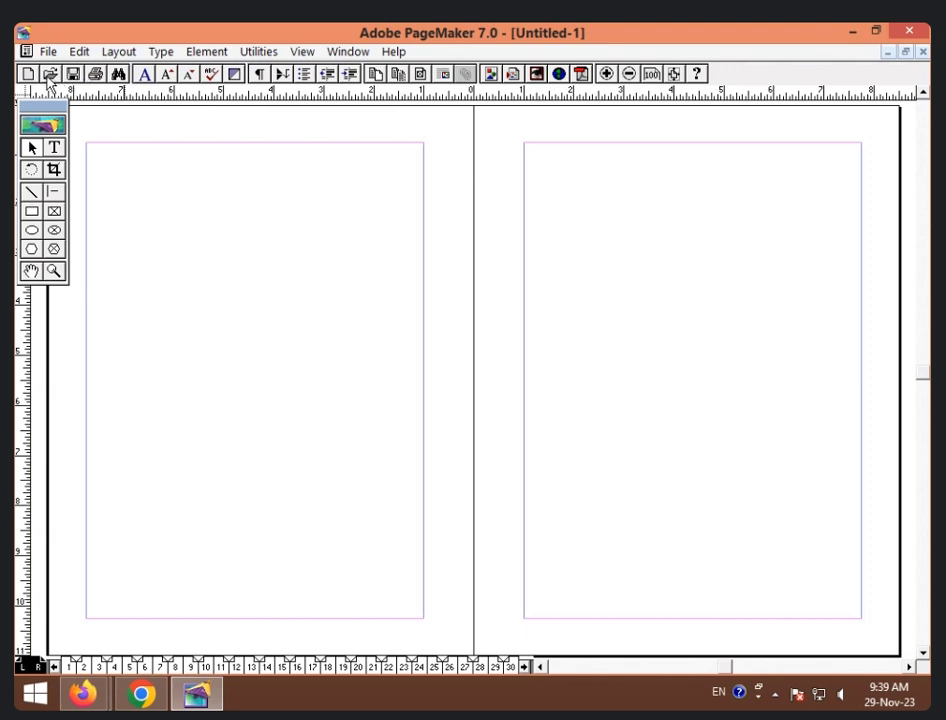
View the Character Specifications settings and close them without changes.
left_click(143, 79)
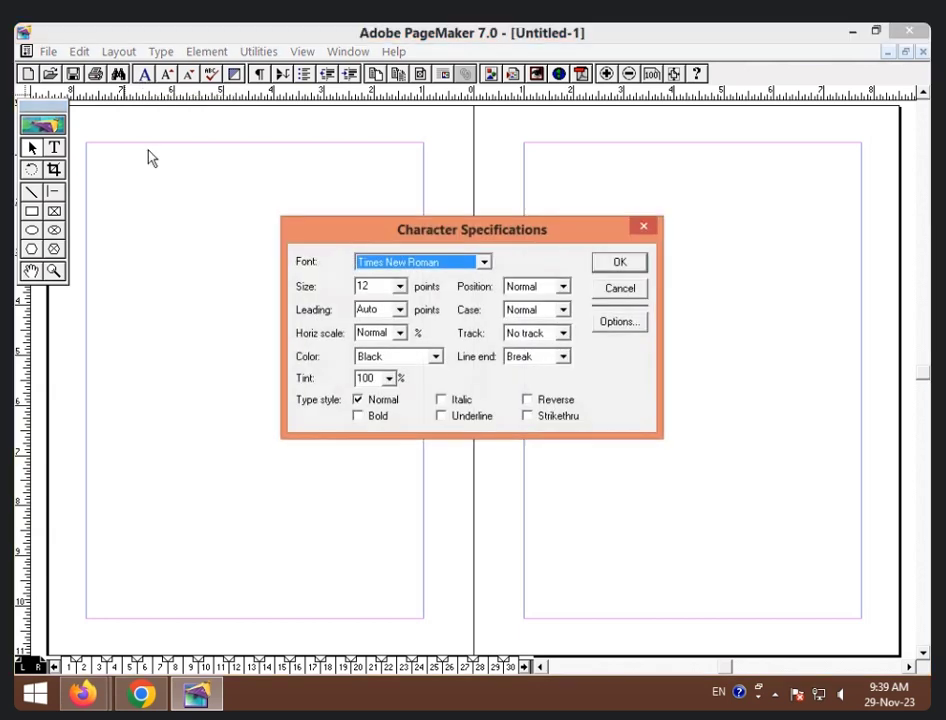
left_click(652, 229)
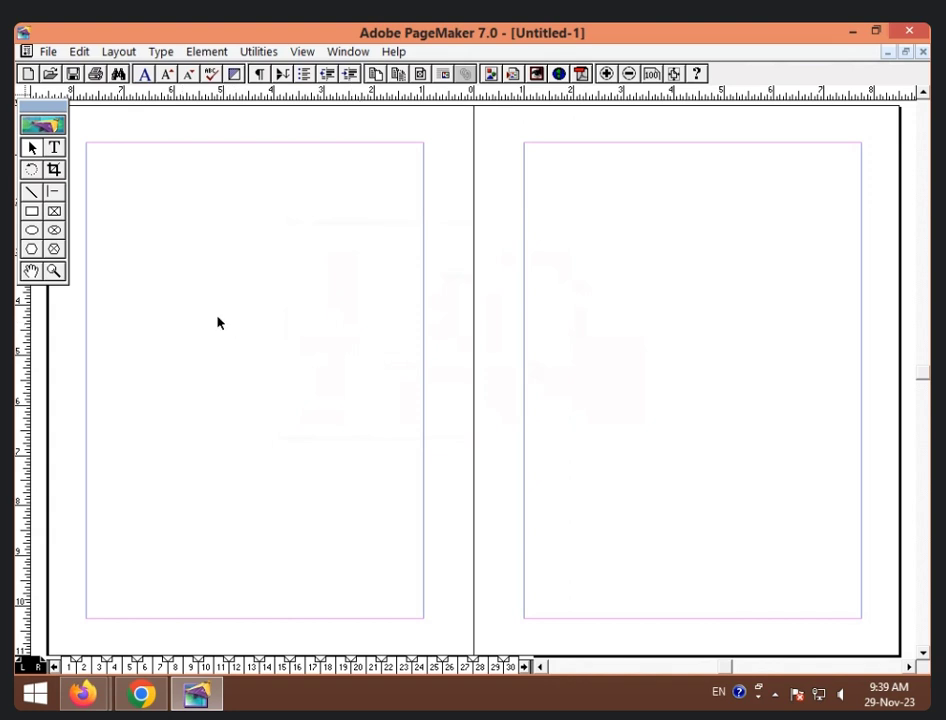
Draw a rectangle about 6.9 by 3.9 inches in the upper half of the right page and nudge it slightly left.
left_click(31, 212)
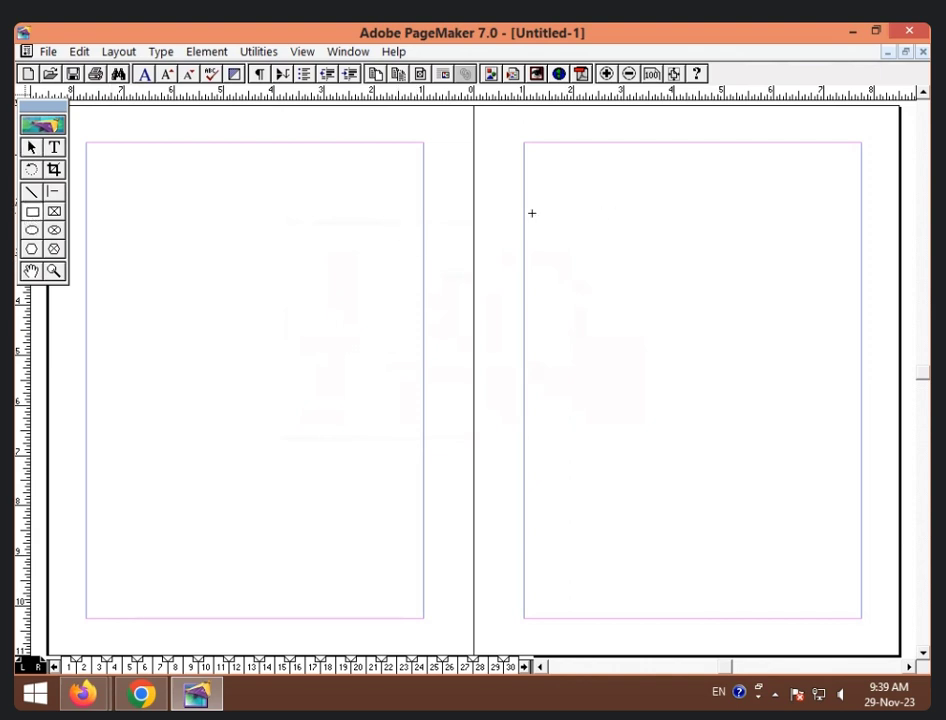
left_click_drag(532, 200, 875, 395)
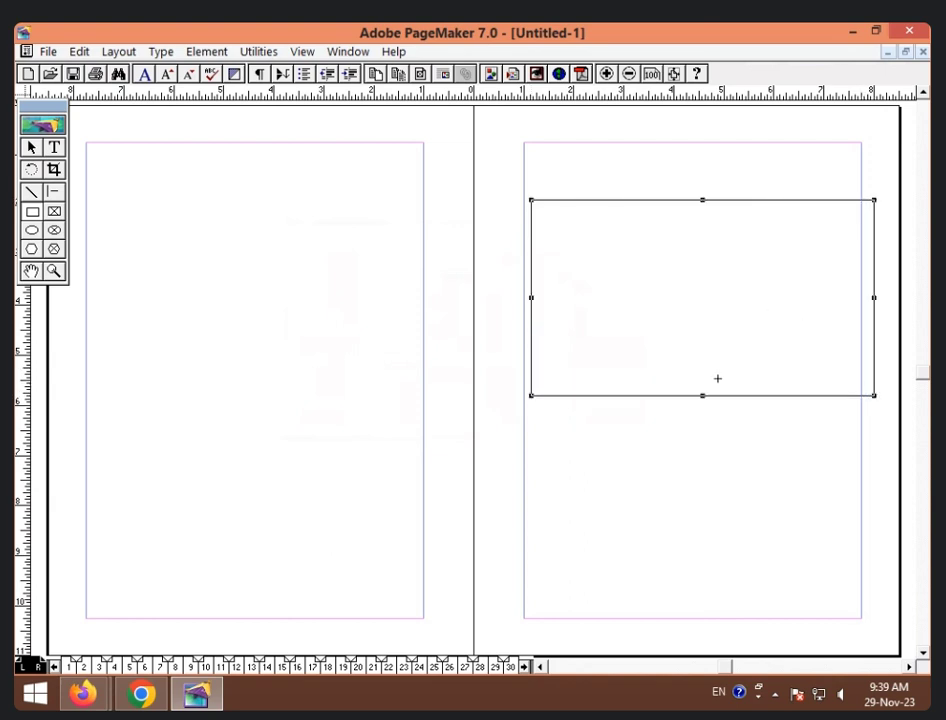
left_click(691, 286)
left_click(31, 147)
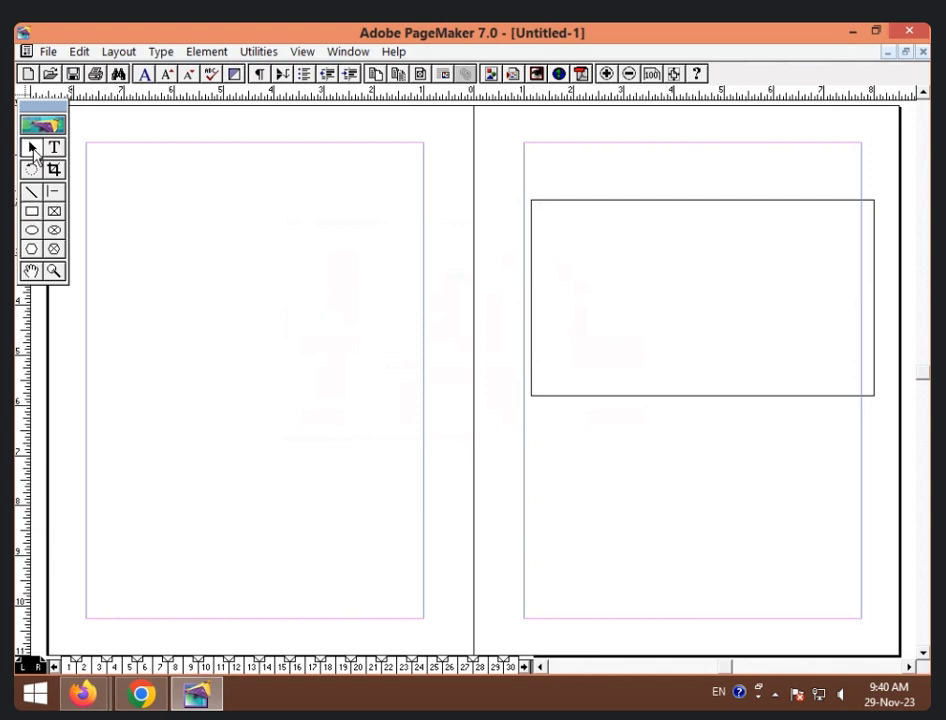
left_click_drag(561, 207, 560, 207)
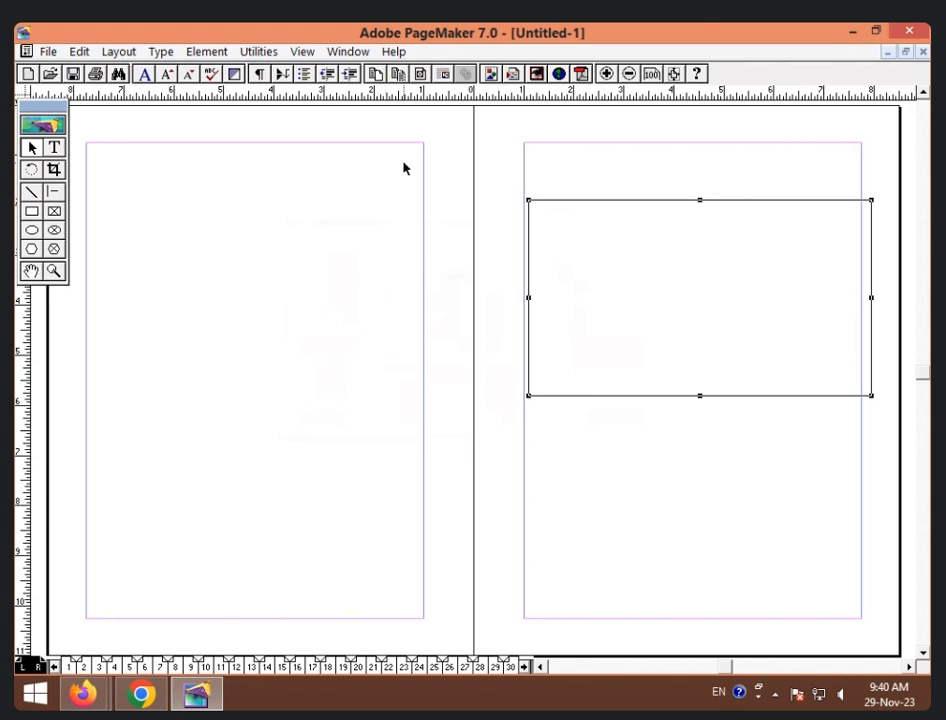
Apply a heavier stroke to the rectangle on the right page.
left_click(222, 52)
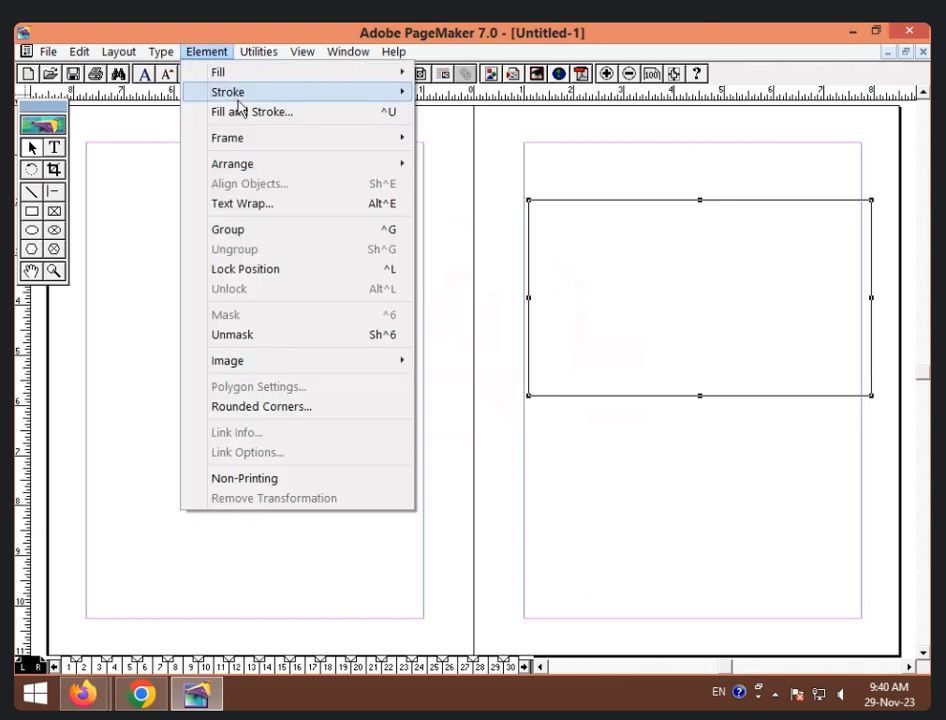
mouse_move(240, 94)
left_click(463, 191)
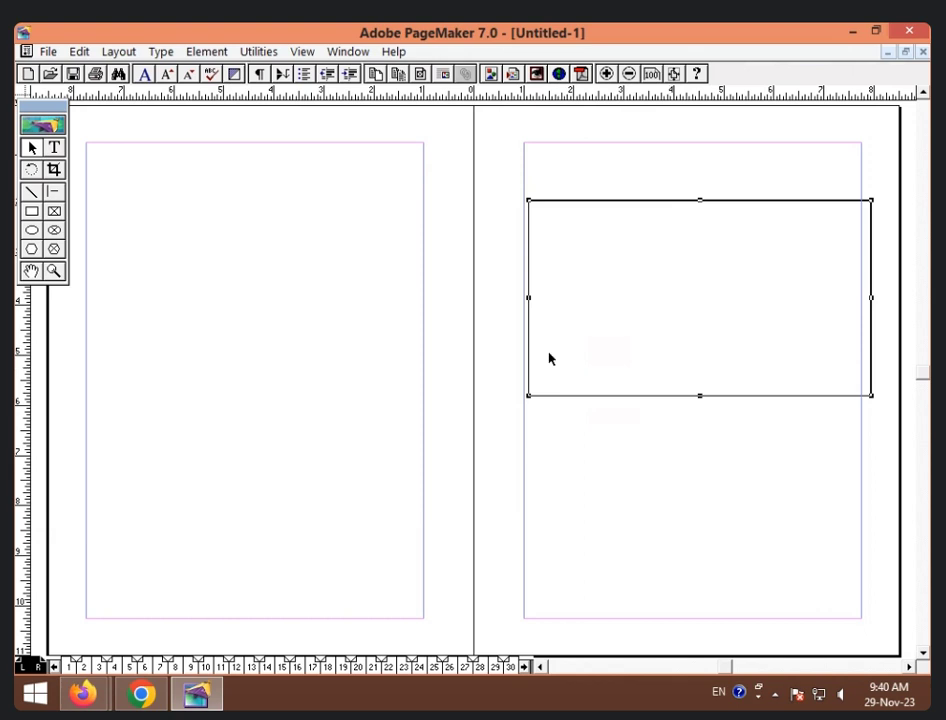
left_click(557, 270)
Create a text block inside the rectangle's upper edge reading "ICIC COMPUTER CENTER".
left_click(57, 150)
left_click_drag(572, 212, 824, 251)
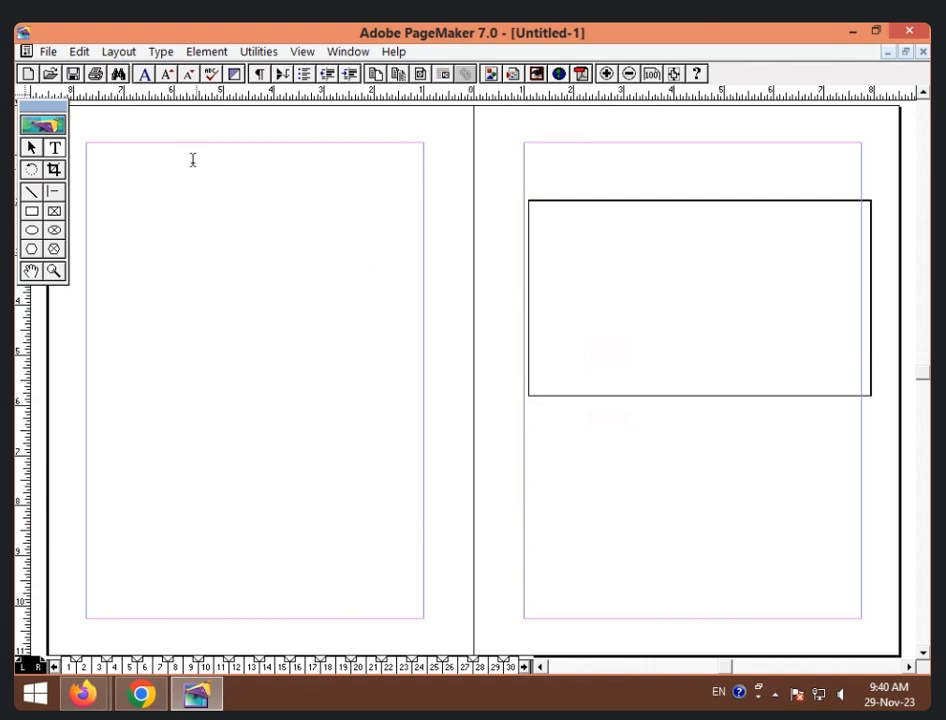
left_click(576, 215)
left_click(55, 150)
left_click_drag(573, 213, 795, 242)
type("ICIC COMPUTER C")
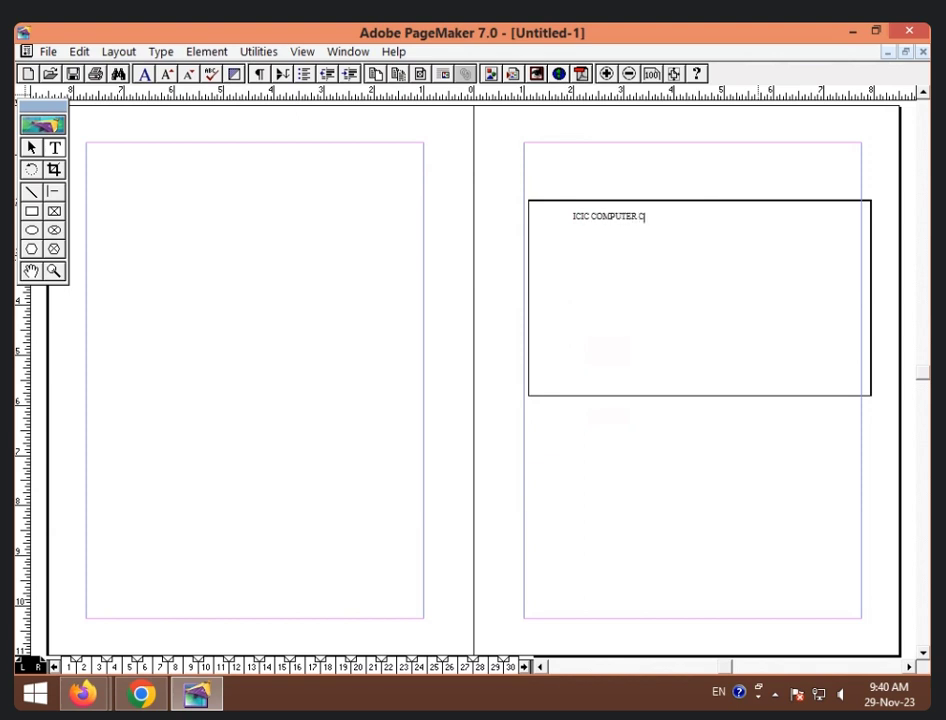
type("ENTER")
Enlarge the heading text in the rectangle by repeated font size increments.
left_click_drag(568, 215, 671, 213)
left_click(654, 226)
left_click_drag(574, 213, 684, 210)
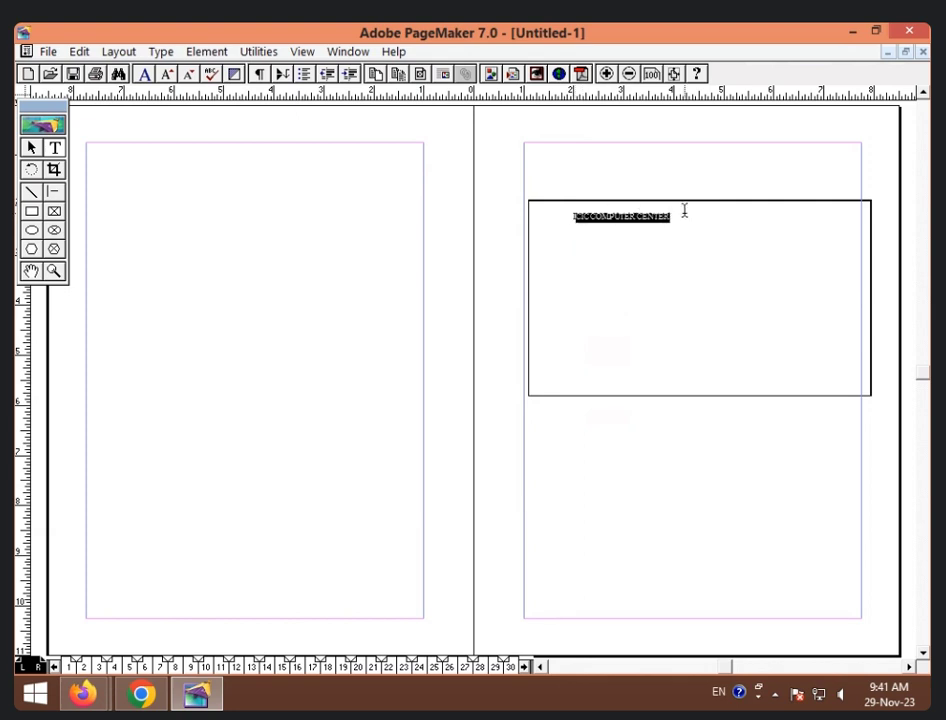
key("ctrl+shift+period")
key("ctrl+shift+period")
key("ctrl+shift+period")
key("ctrl+shift+period")
key("ctrl+shift+period")
key("ctrl+shift+period")
key("ctrl+shift+period")
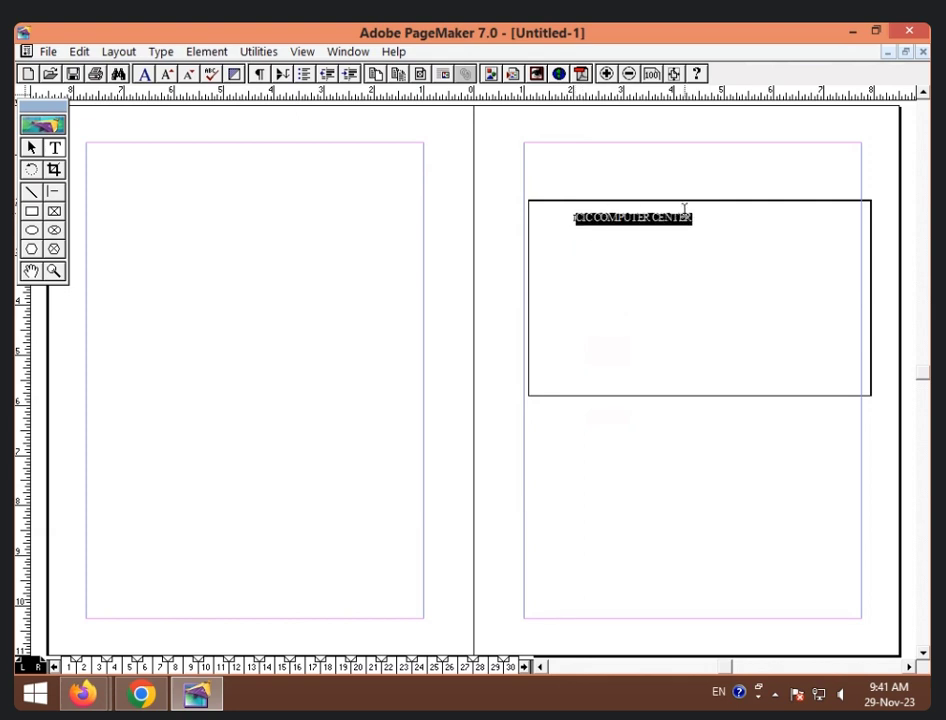
key("ctrl+shift+period")
key("ctrl+shift+period")
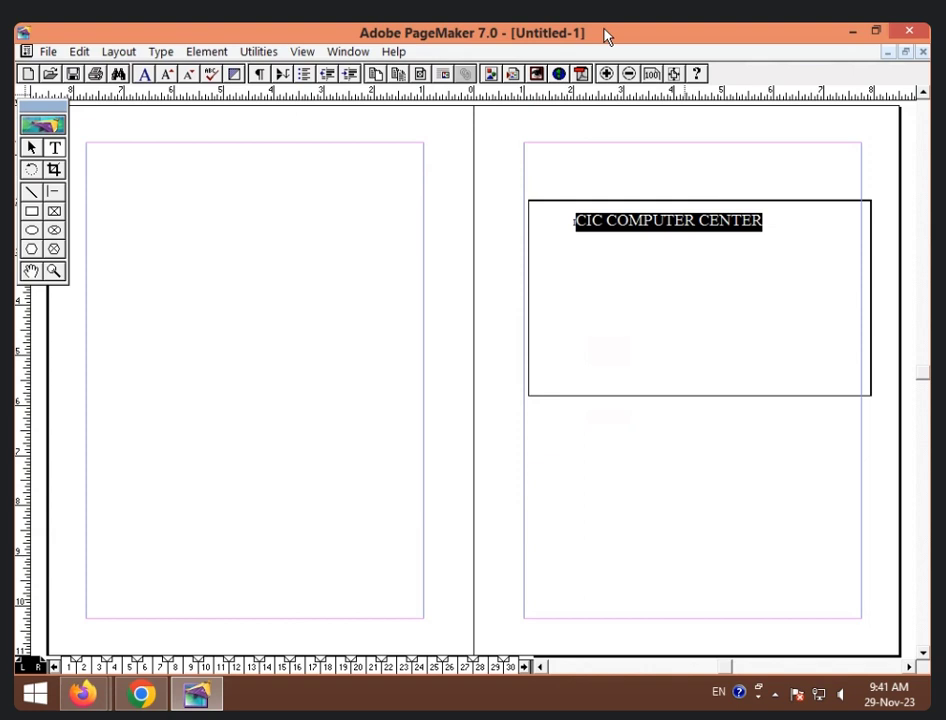
Replace the undersized first letter of the heading with a new "I".
left_click(643, 220)
left_click(576, 221)
left_click(576, 219)
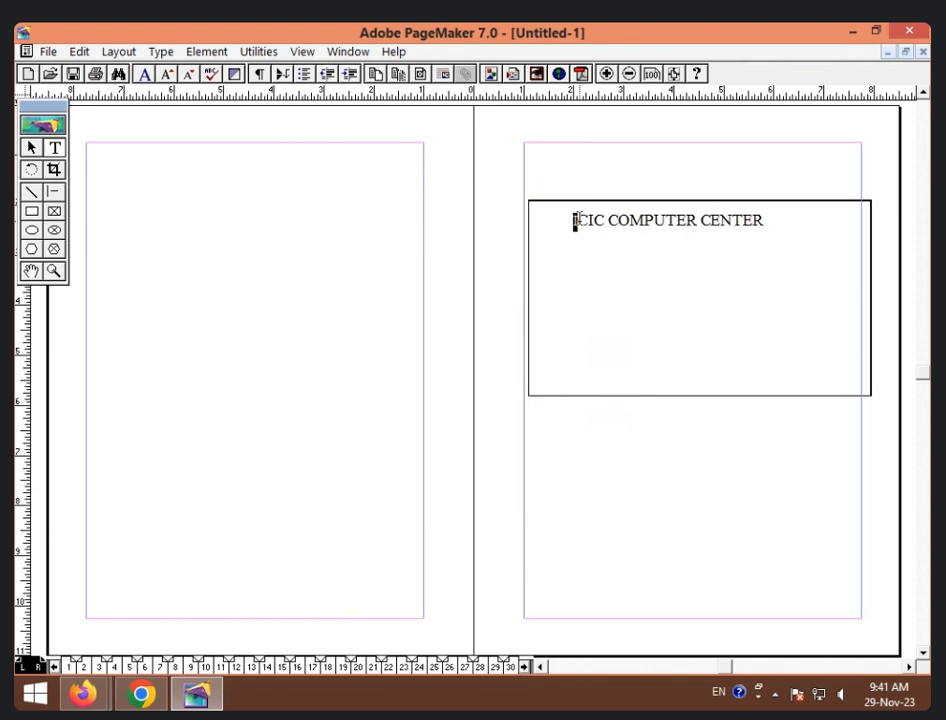
type("I")
Delete the heading text and retype it as "ICIC COMPUTER CENTER".
left_click_drag(766, 219, 566, 212)
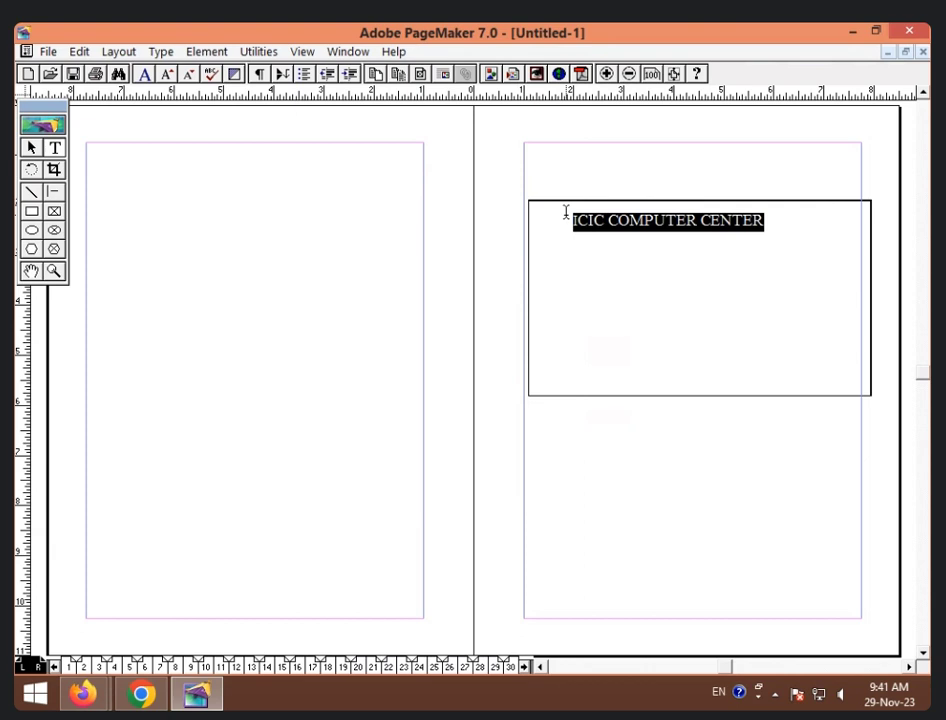
key("Delete")
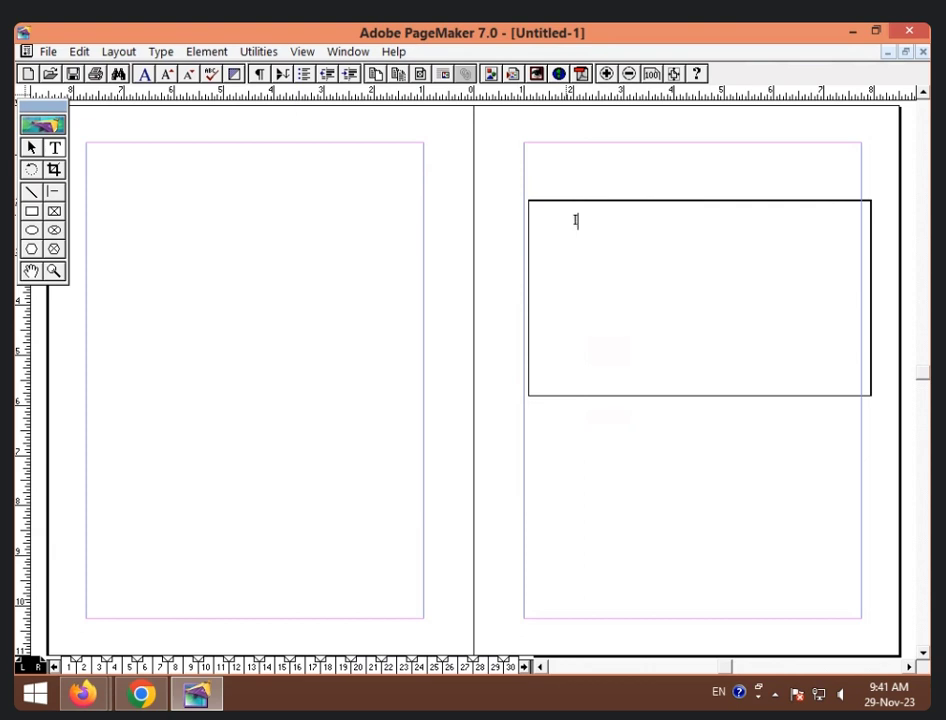
type("ICIC COMPUTE")
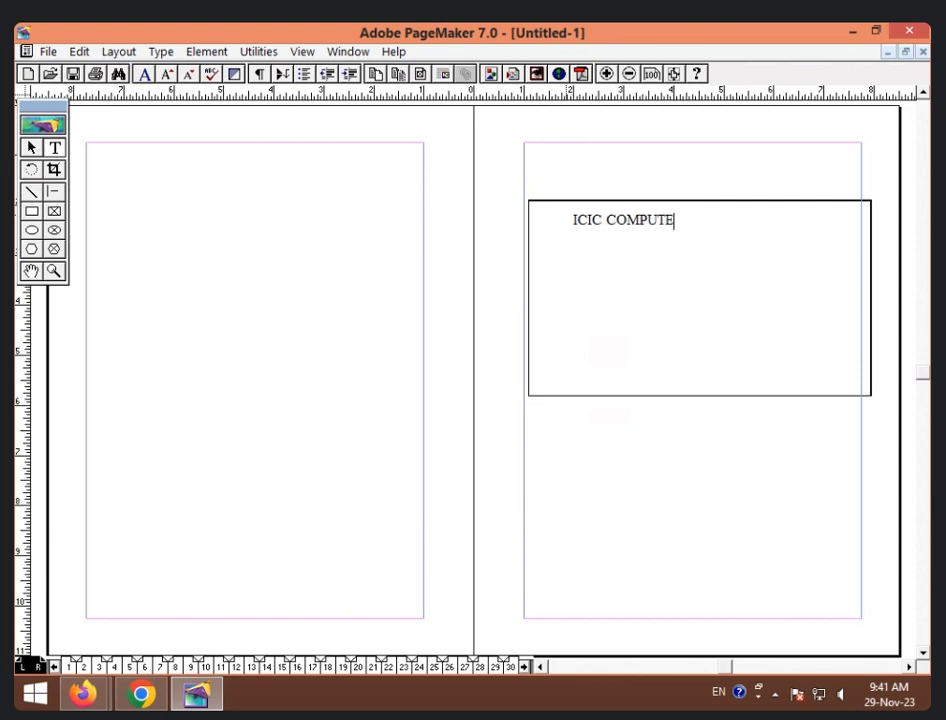
type("R CENTER")
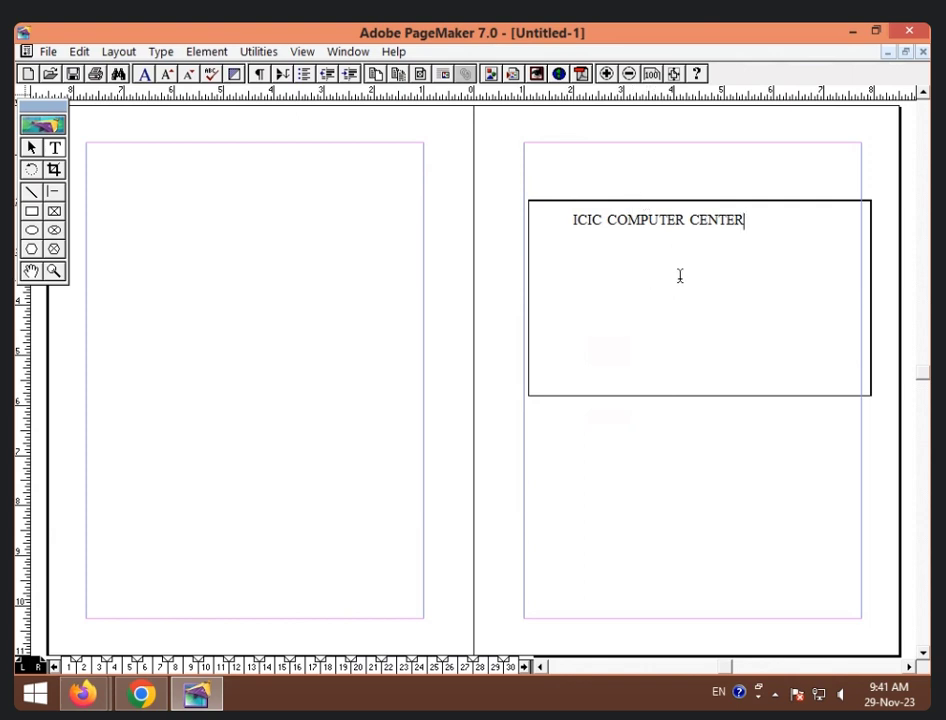
Increase the font size of the retyped heading by two increments.
left_click_drag(745, 219, 526, 218)
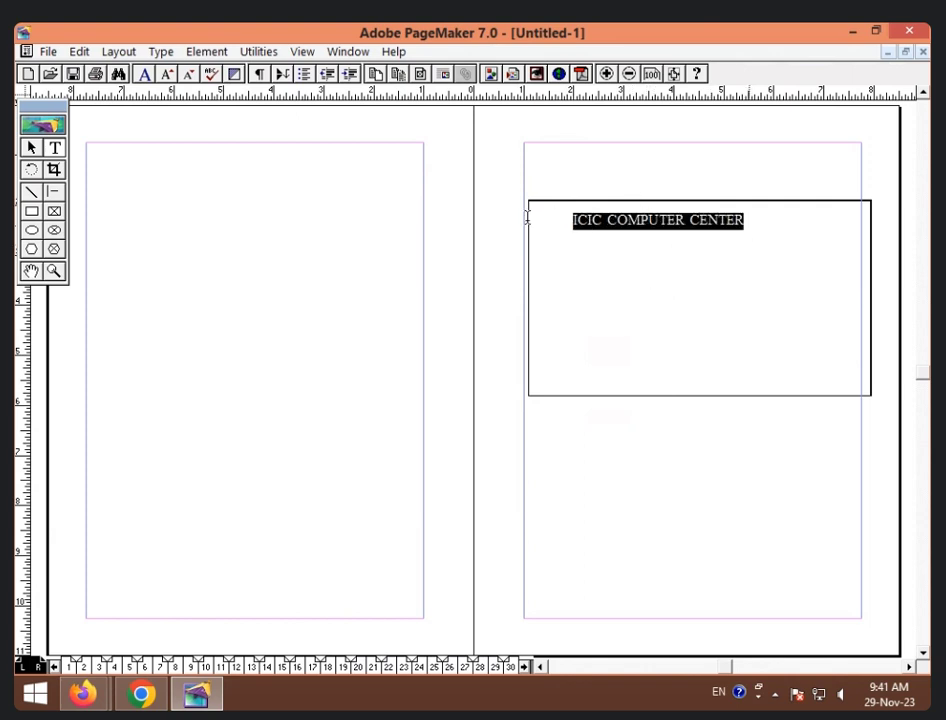
key("ctrl+shift+period")
key("ctrl+shift+period")
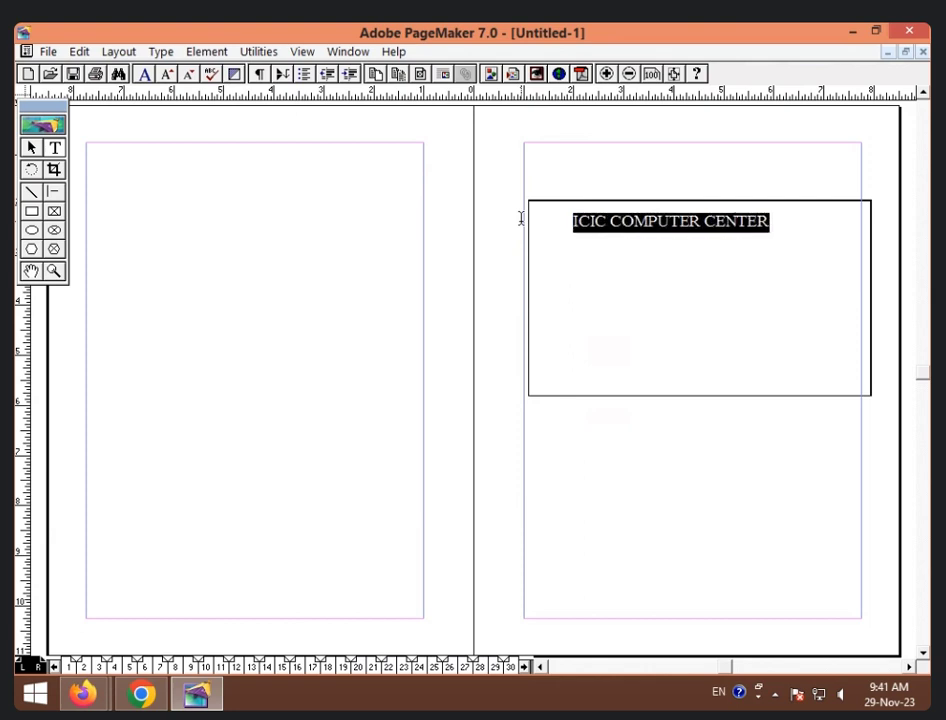
Try several indent and outdent levels on the heading, leaving it indented by one level.
left_click(351, 74)
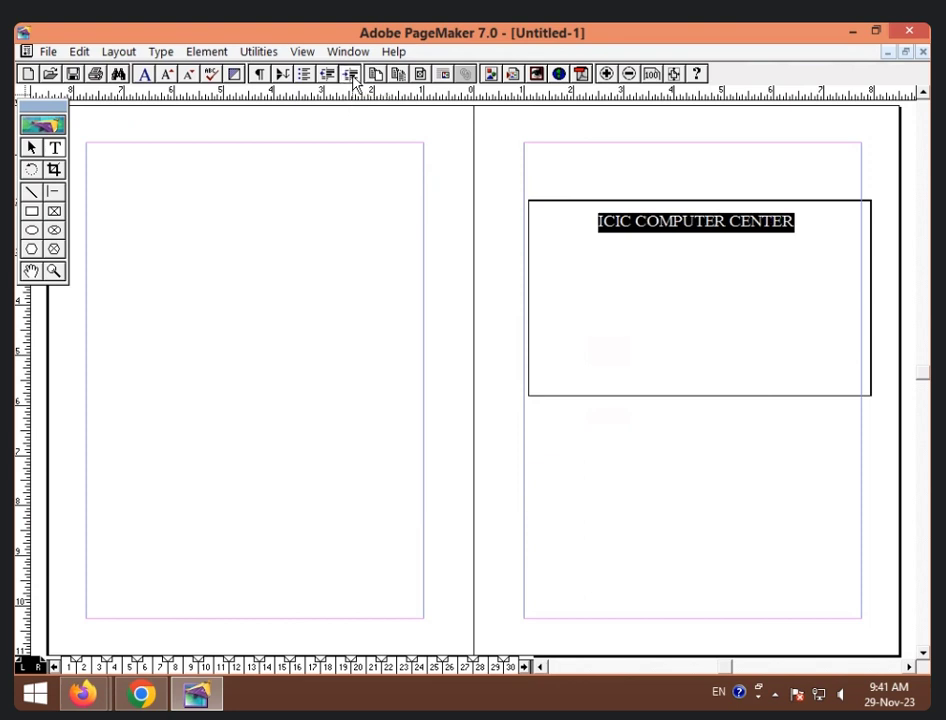
left_click(351, 74)
left_click(351, 74)
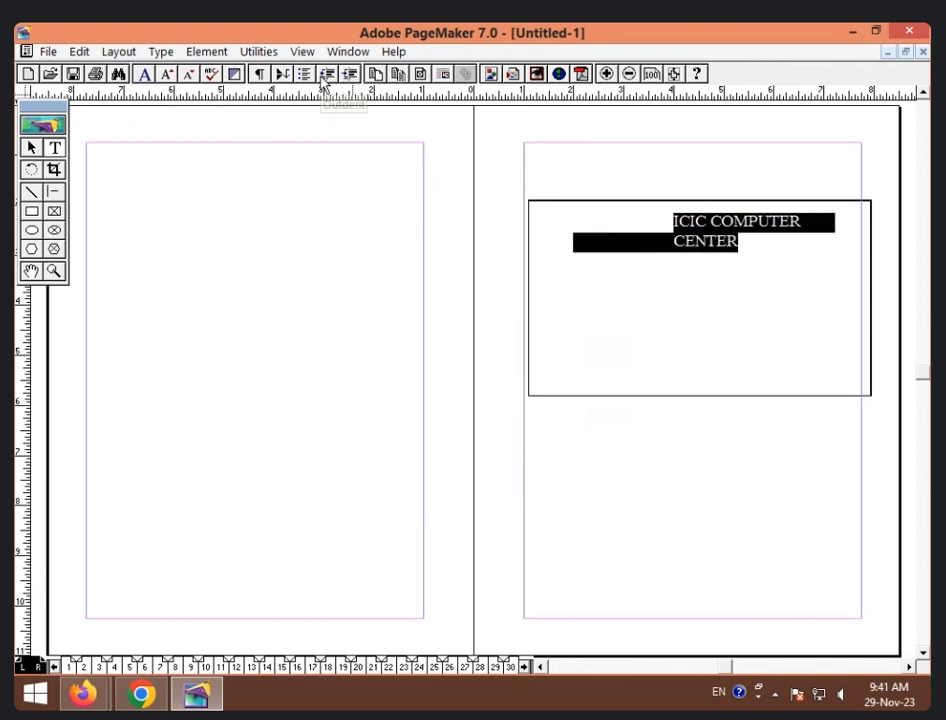
left_click(326, 75)
left_click(326, 75)
left_click(326, 75)
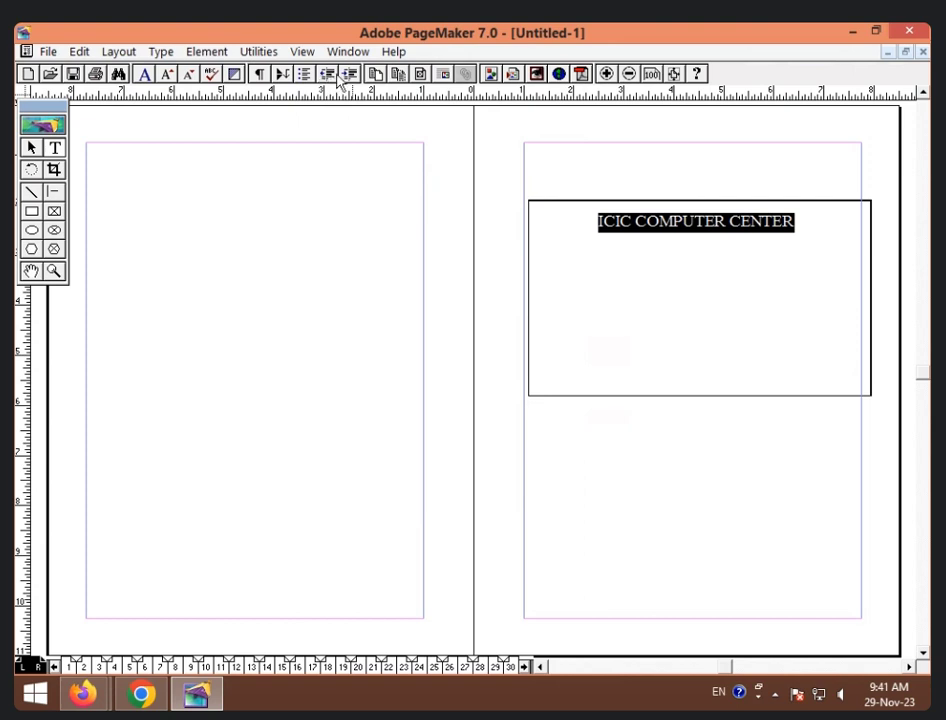
left_click(351, 74)
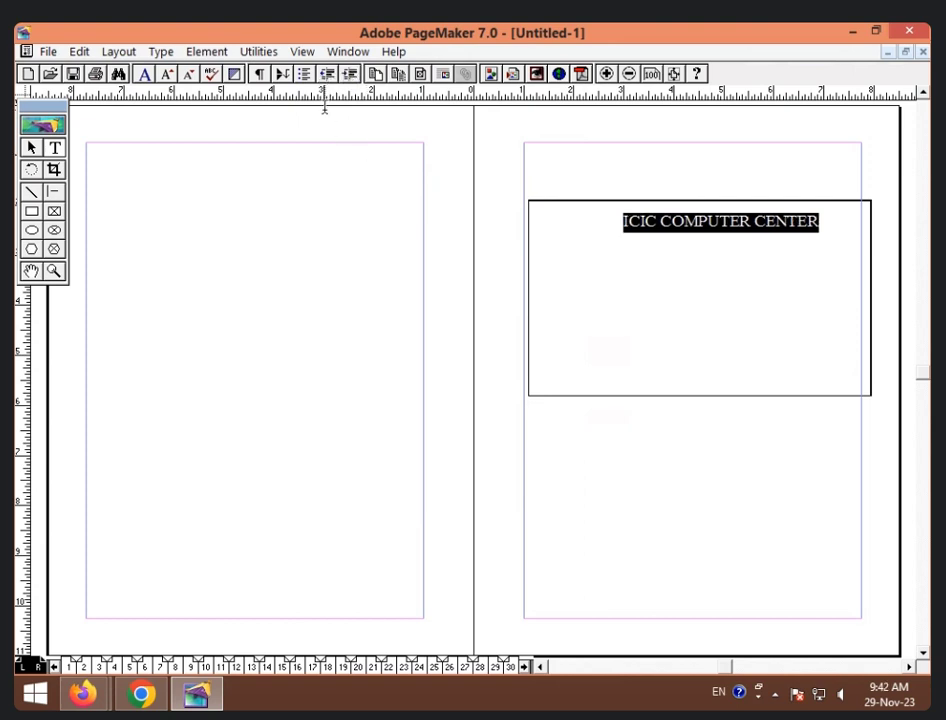
left_click(328, 76)
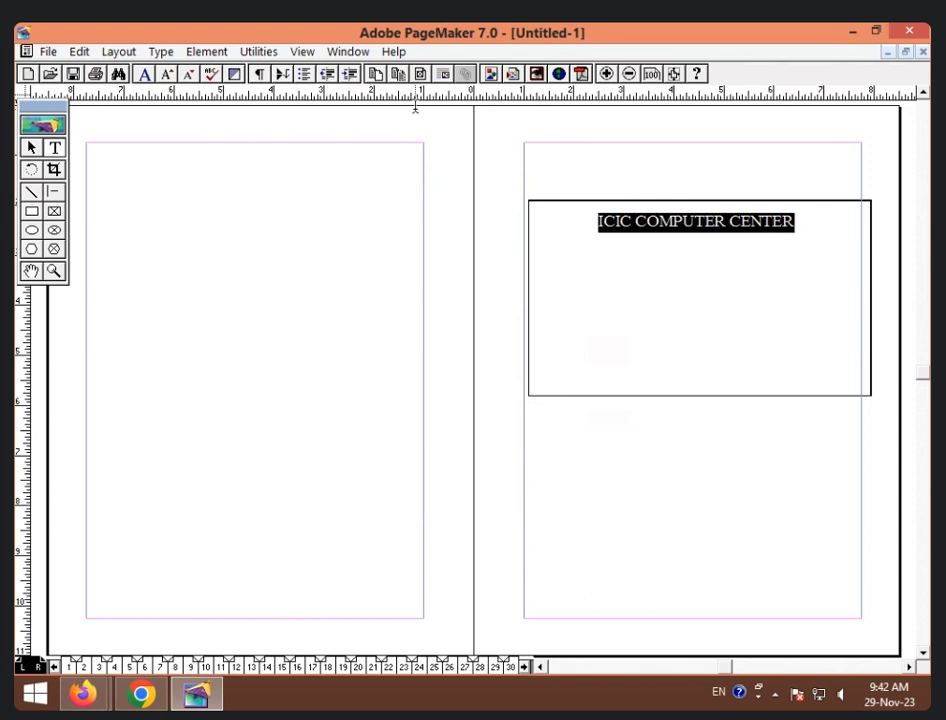
left_click(690, 253)
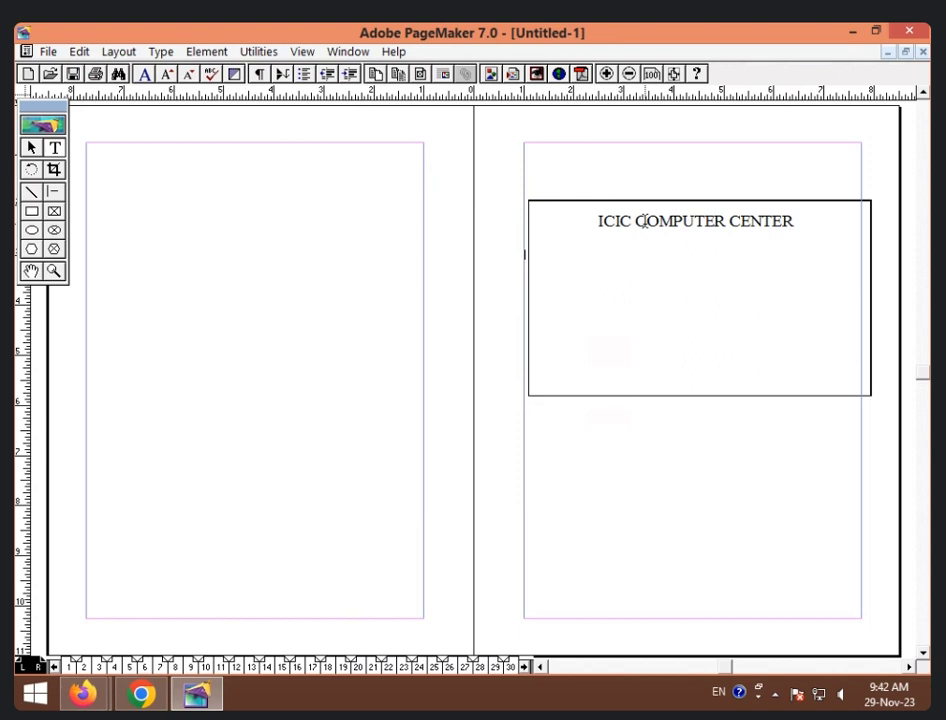
left_click(590, 221)
Add a text block reading "JHGJ" on the pasteboard beside the left page.
left_click(31, 271)
left_click_drag(153, 252, 272, 274)
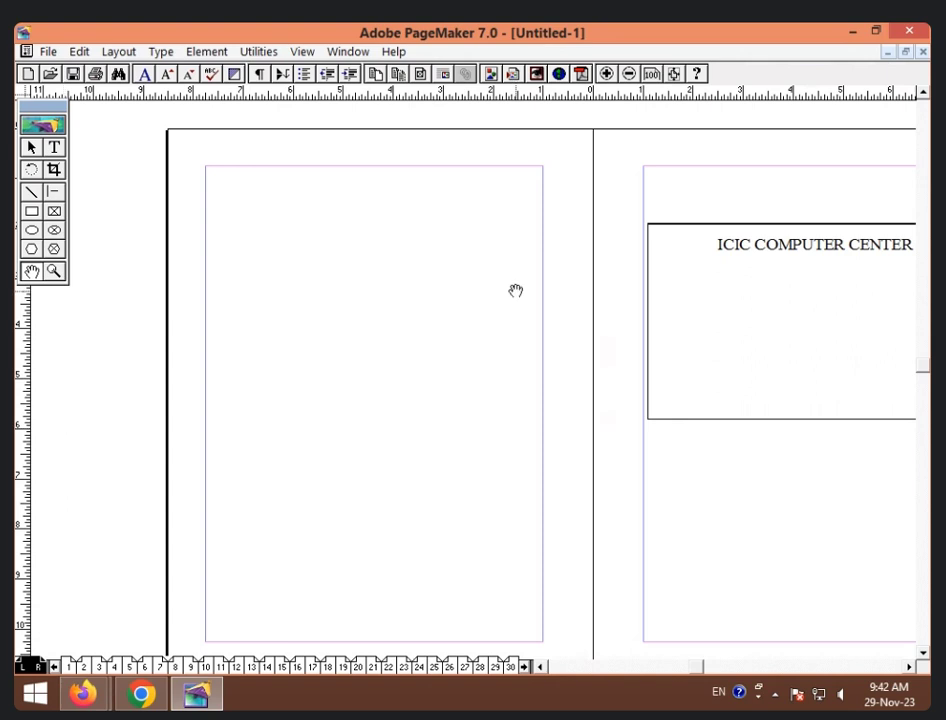
left_click(54, 149)
left_click_drag(63, 324, 166, 360)
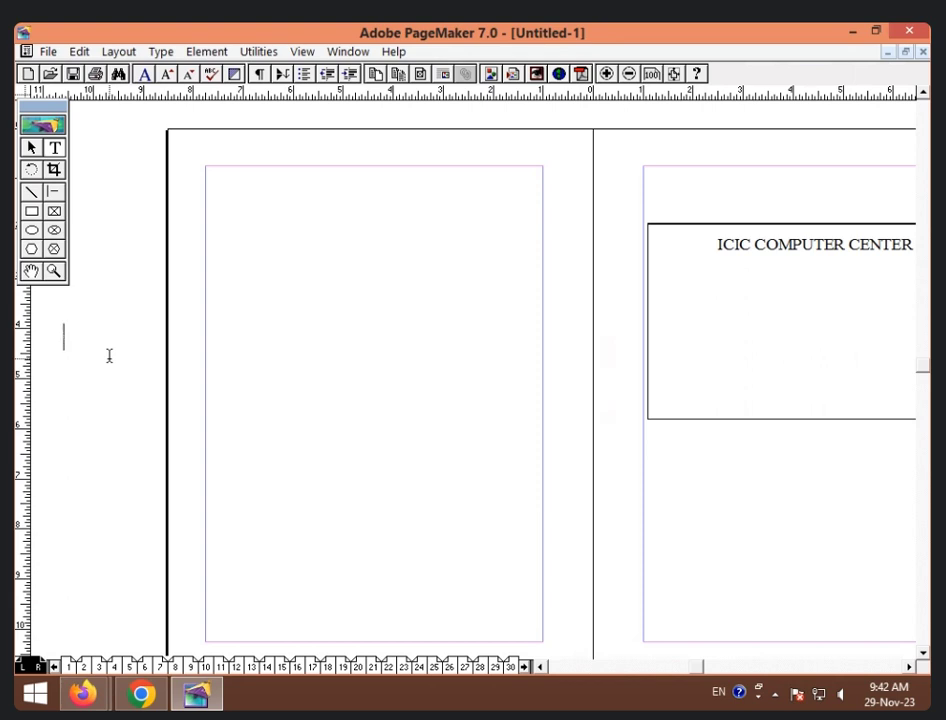
type("JHGJ")
Bring up bullets and numbering for the "JHGJ" text and try several bullet styles, ending on the small round dot.
left_click_drag(113, 334, 52, 339)
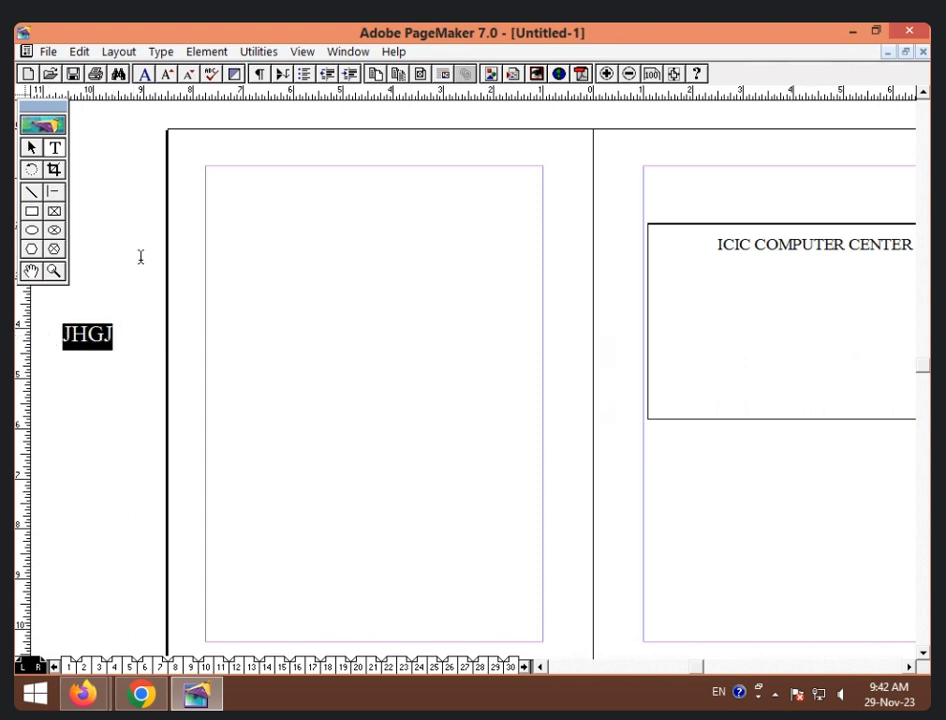
left_click(307, 79)
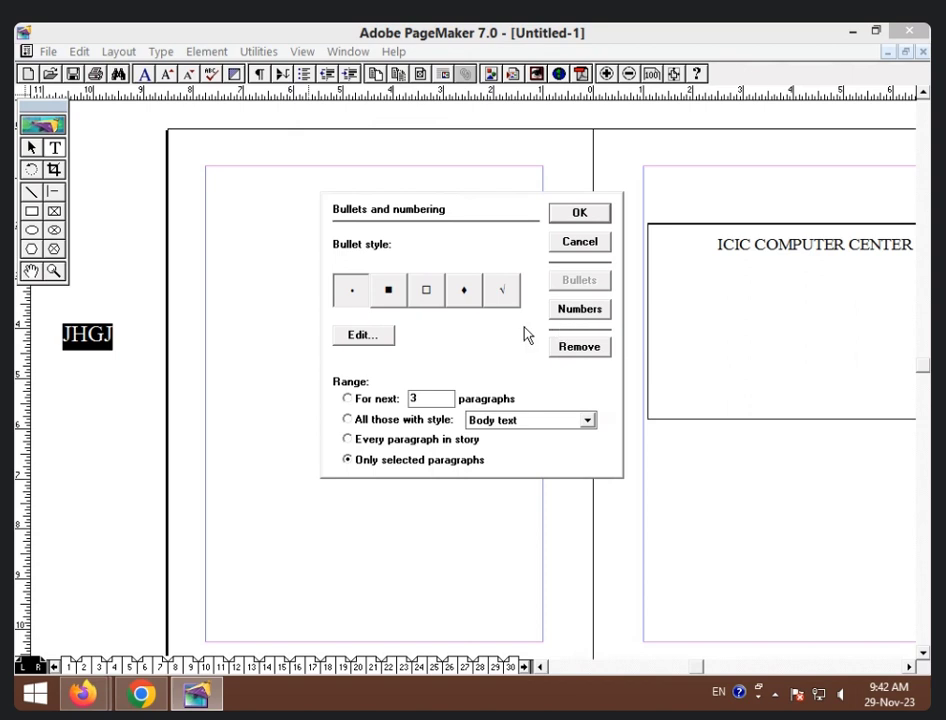
left_click(394, 296)
left_click(422, 296)
left_click(476, 300)
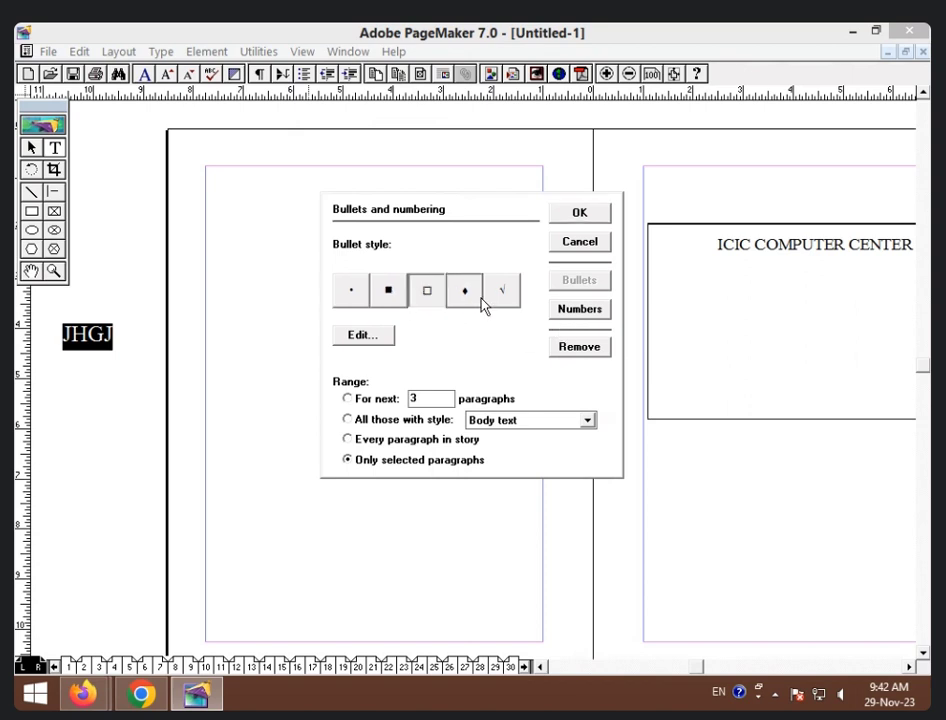
left_click(415, 302)
left_click(360, 304)
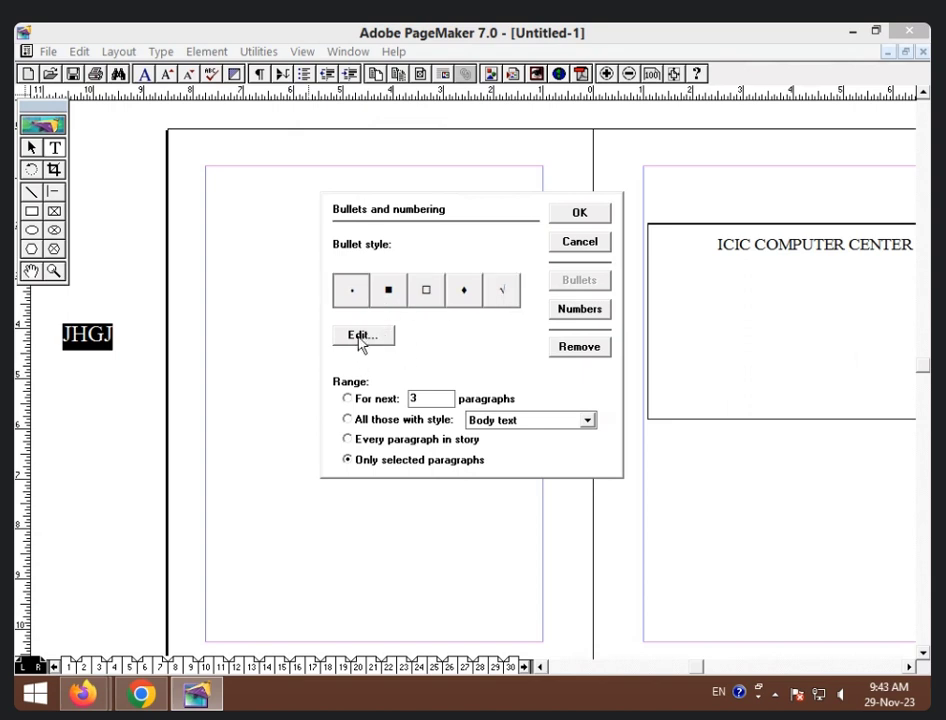
Edit the dot bullet to use the asterisk character in the Yu Mincho Demibold font.
left_click(362, 338)
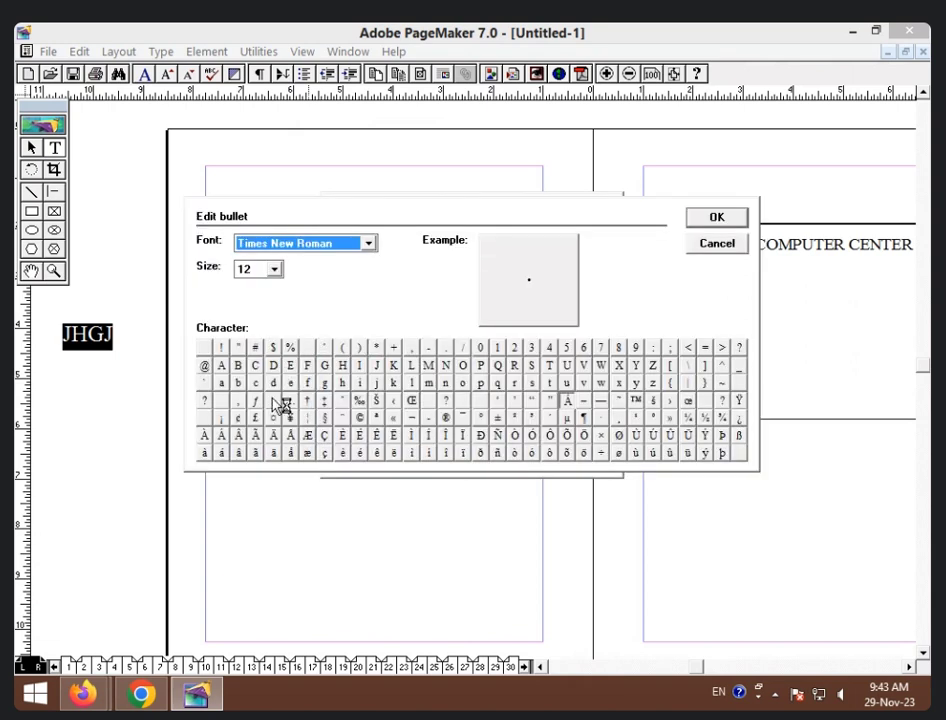
key("Down")
key("Down")
left_click(462, 400)
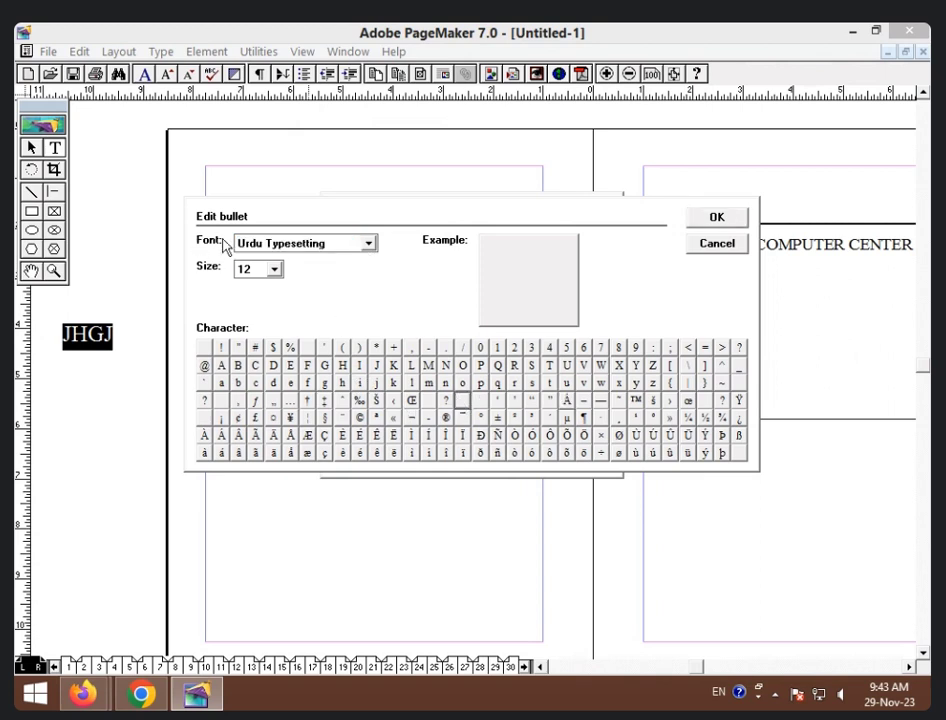
left_click(368, 244)
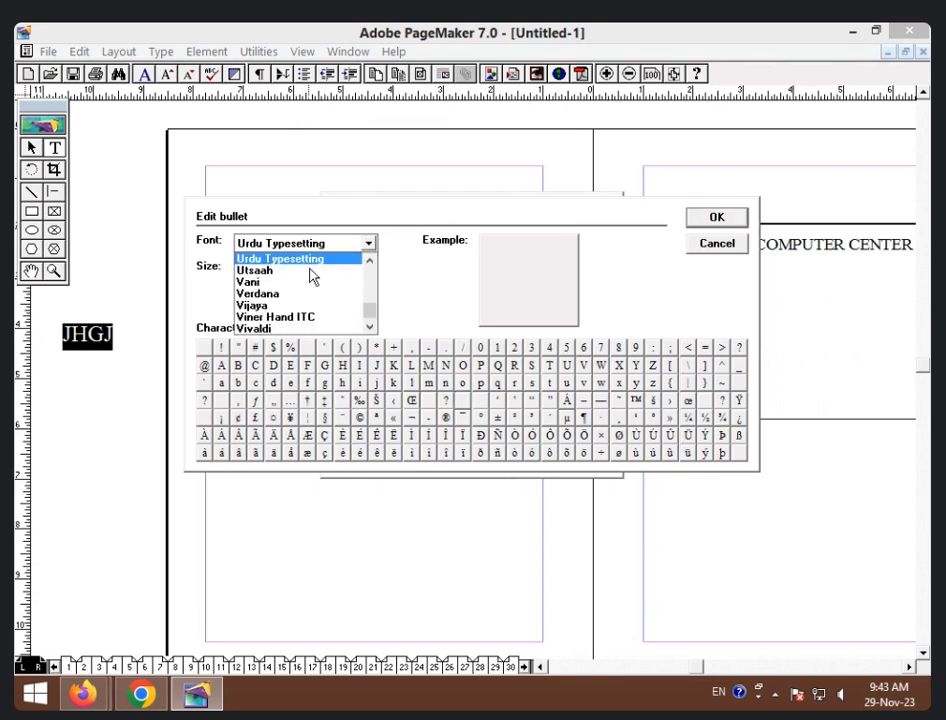
scroll(287, 328, "down", 4)
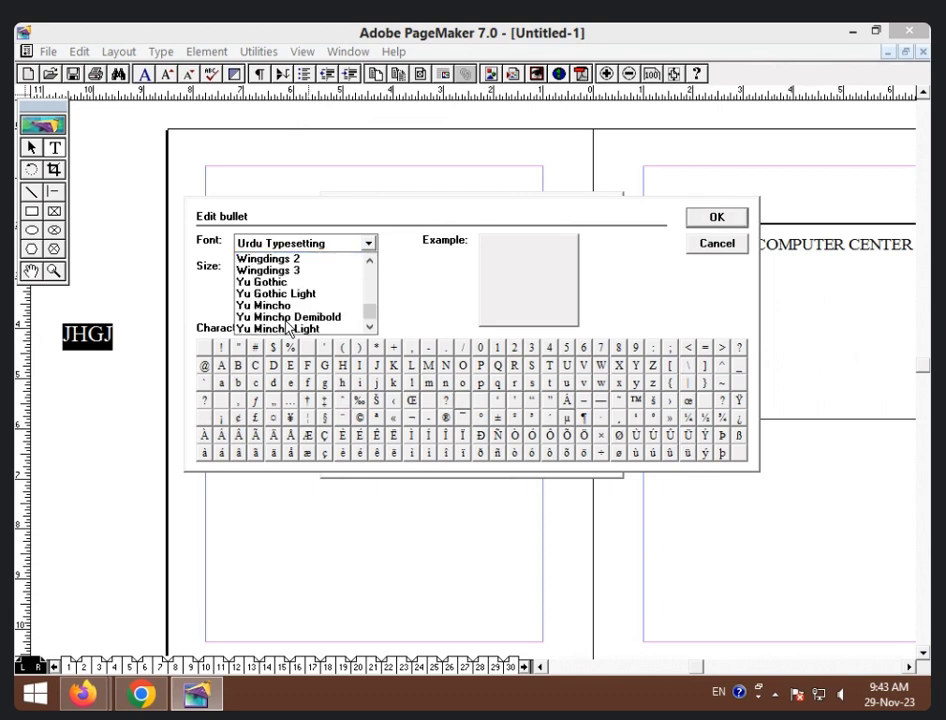
left_click(287, 319)
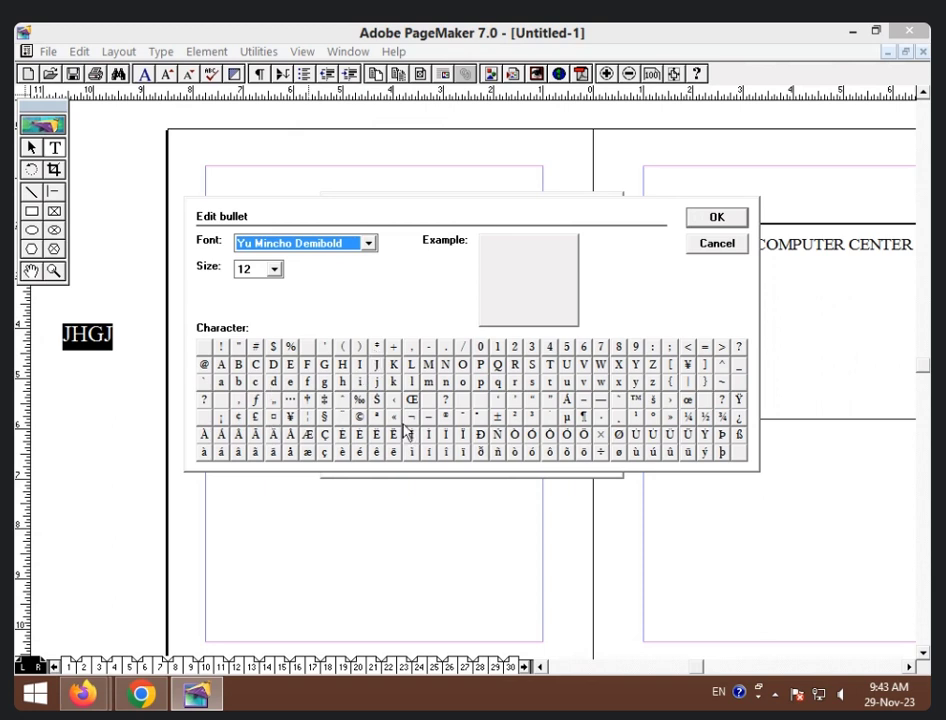
left_click(378, 347)
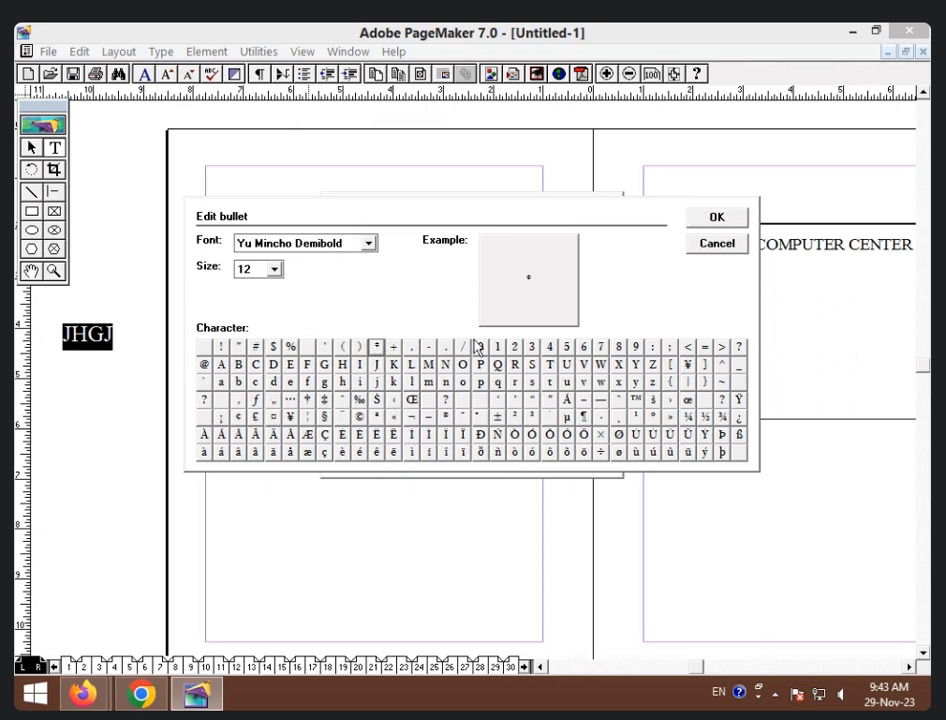
Set the asterisk bullet's size to 72 after trying 60, and apply it to the selected paragraph only.
left_click(274, 269)
scroll(268, 334, "down", 2)
left_click(256, 349)
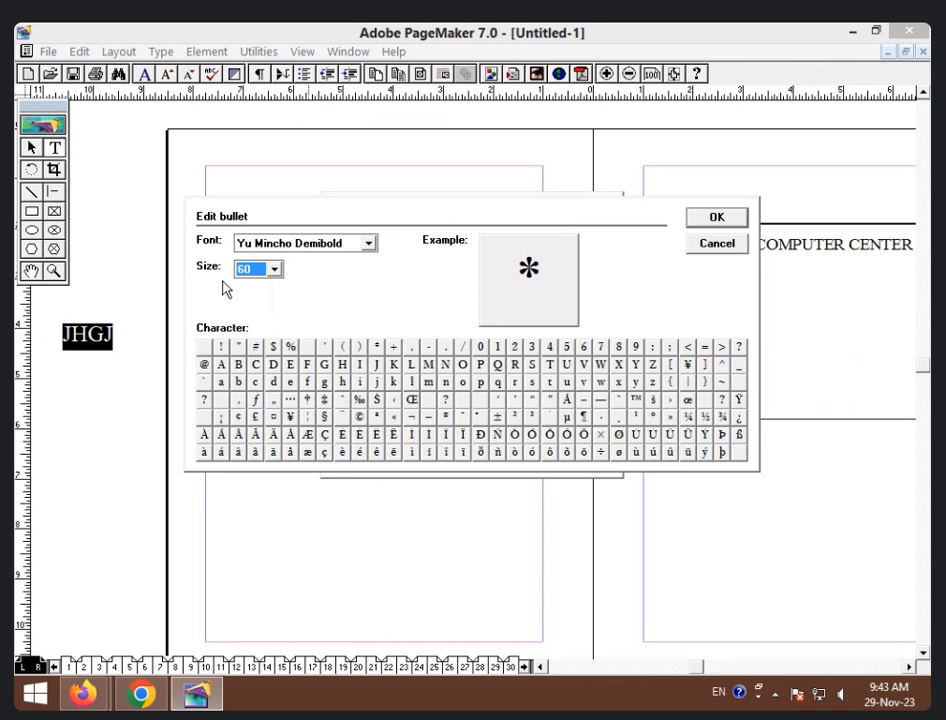
left_click(273, 269)
scroll(268, 320, "up", 3)
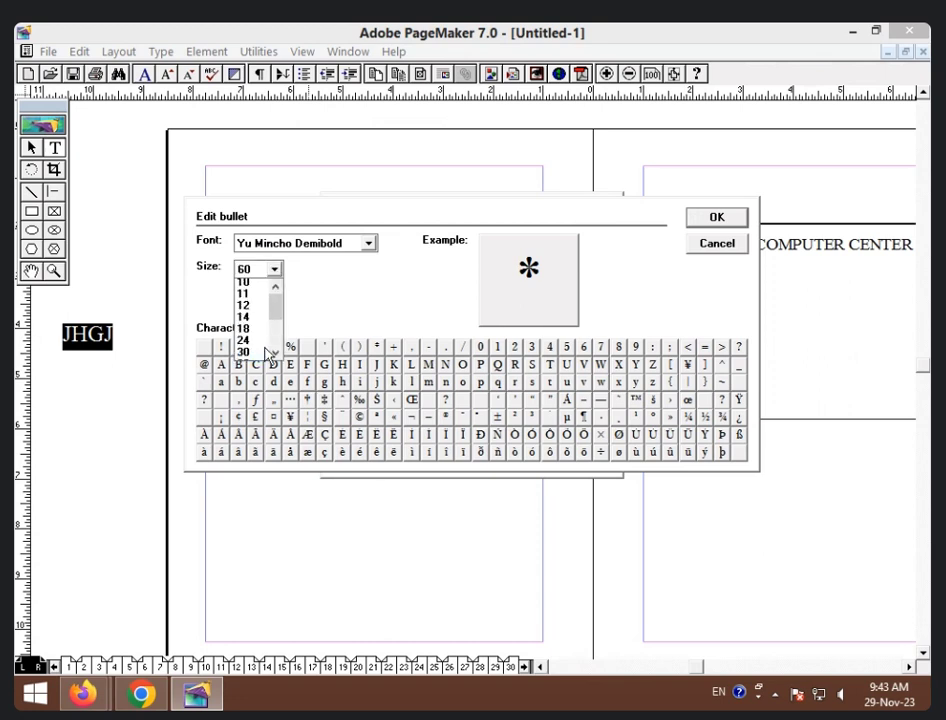
scroll(262, 330, "down", 3)
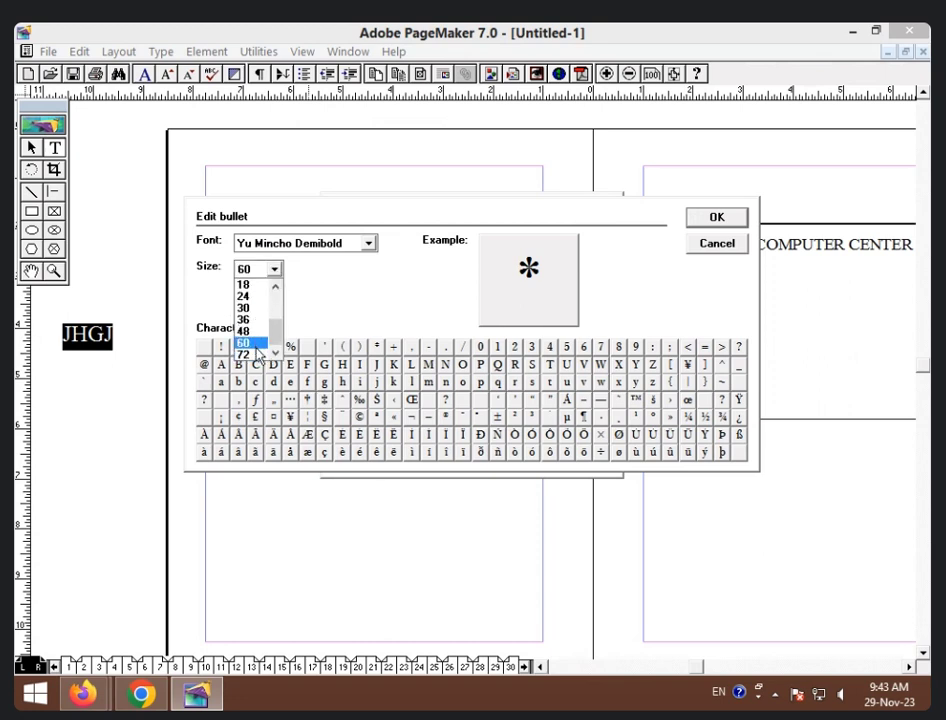
left_click(250, 354)
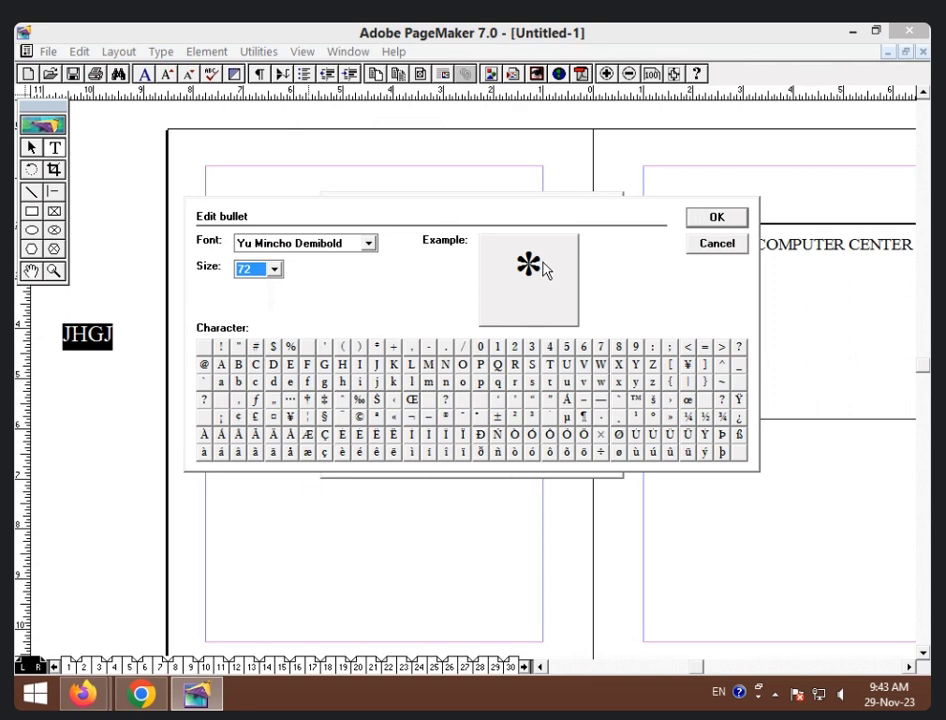
left_click(734, 219)
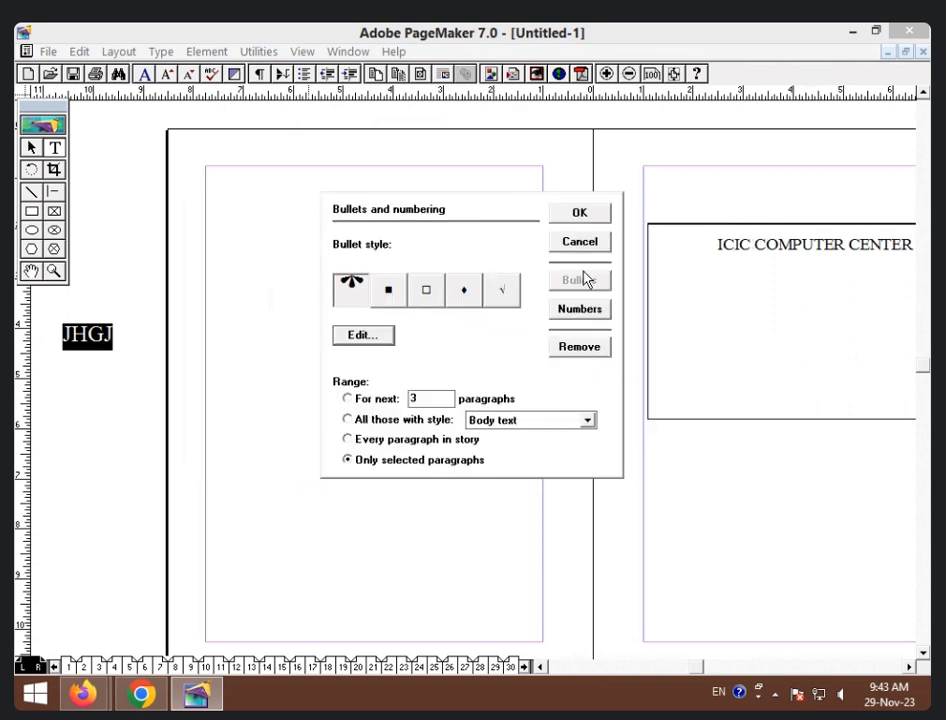
left_click(579, 216)
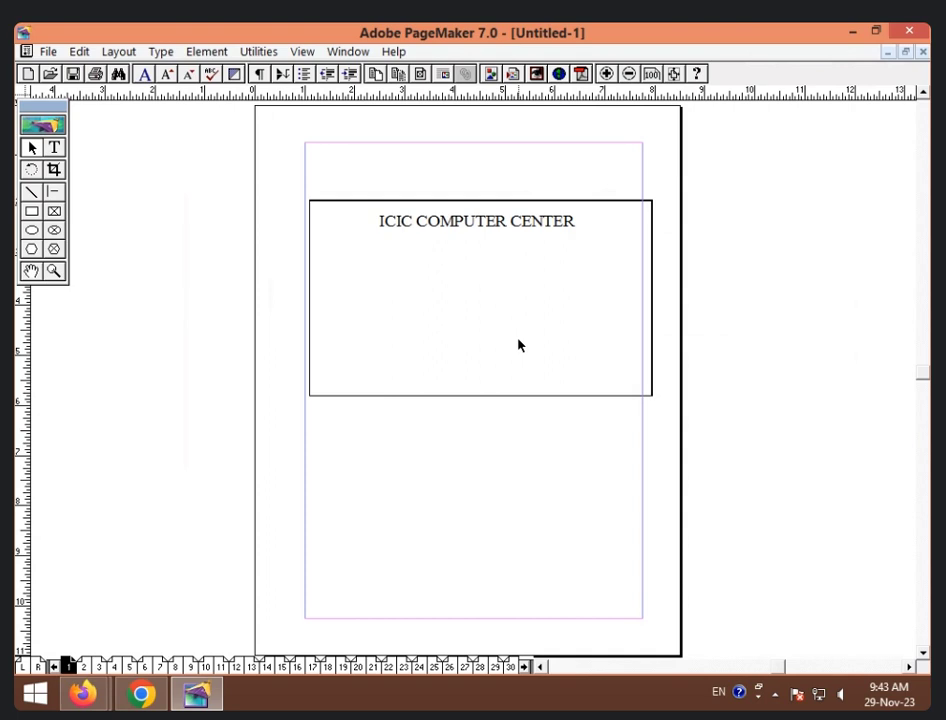
Return to the L/R master spread and move the bulleted "JHGJ" text block from the pasteboard onto the left page.
left_click(38, 666)
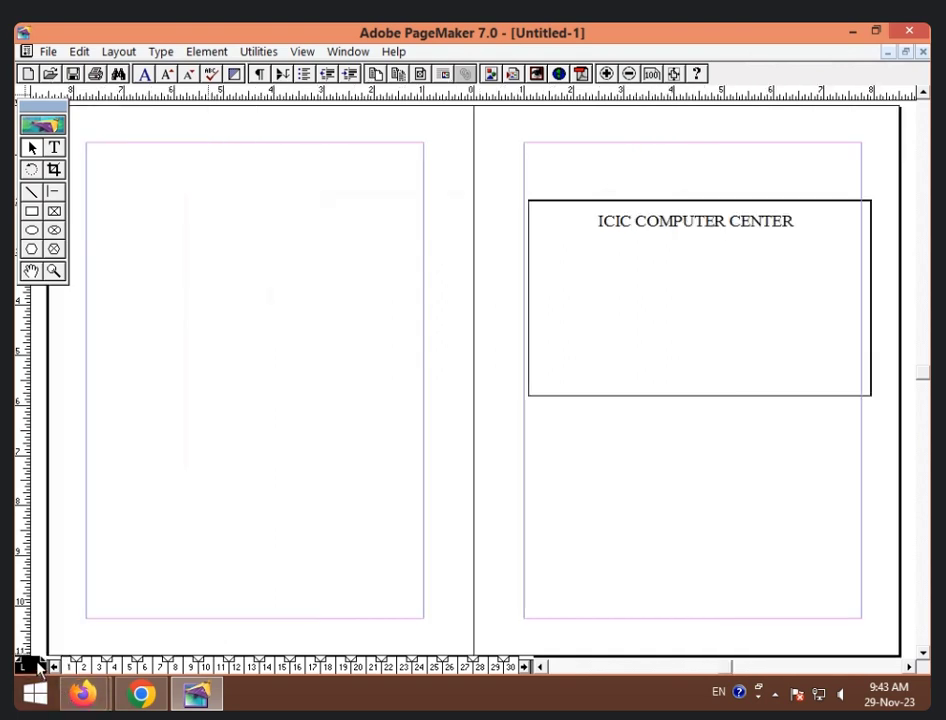
left_click(31, 271)
left_click_drag(160, 362, 310, 372)
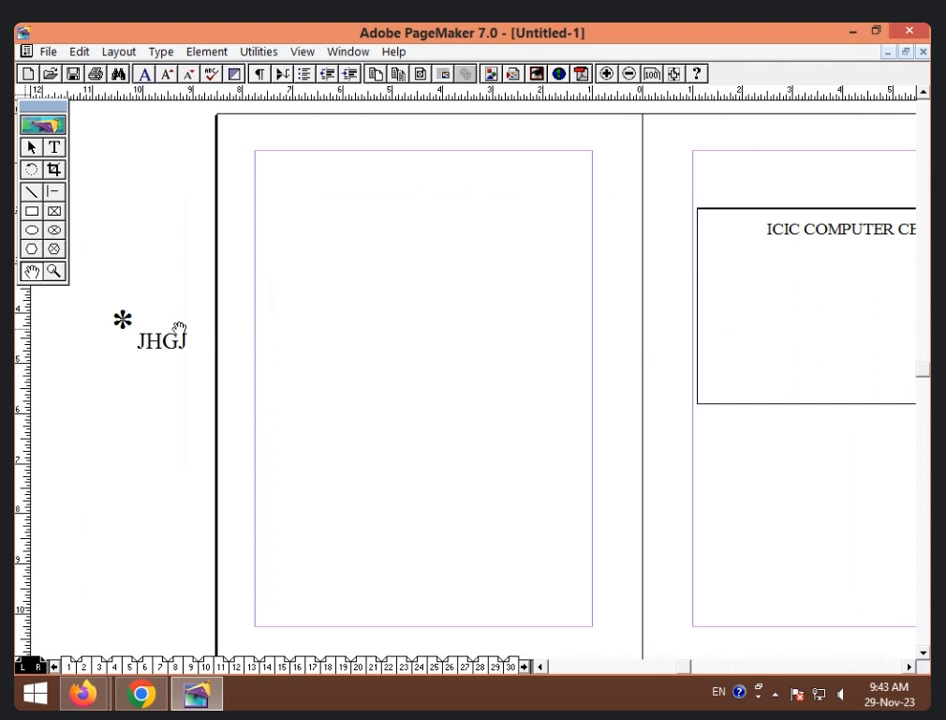
left_click(31, 147)
left_click(160, 328)
left_click_drag(160, 328, 482, 328)
left_click_drag(351, 376, 85, 308)
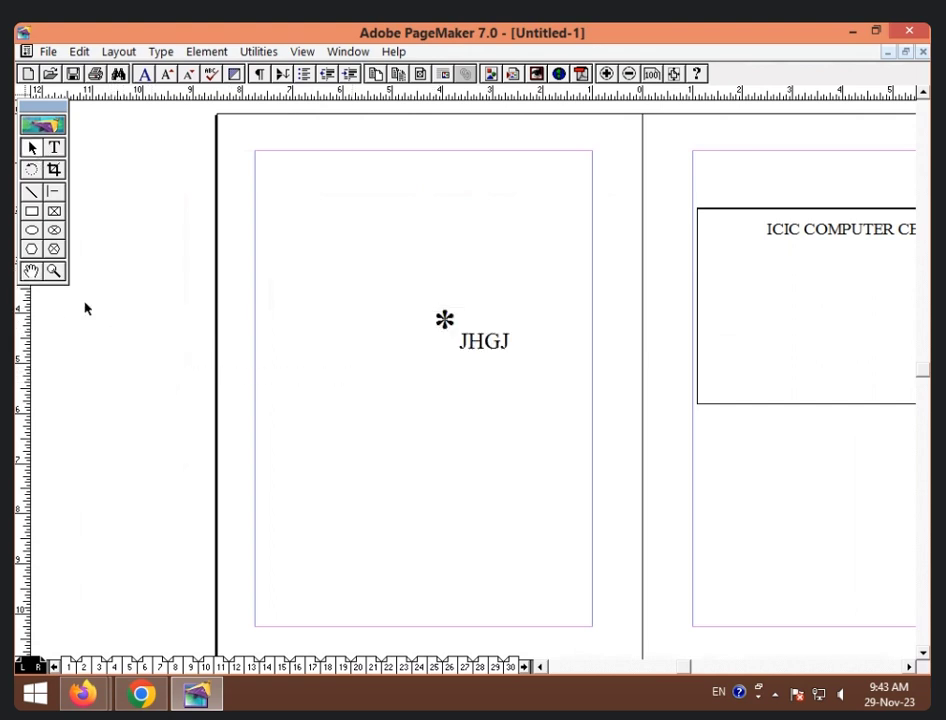
Delete the letters "JHGJ" from the text block on the left page, keeping only its asterisk bullet.
left_click(31, 271)
left_click_drag(414, 484, 281, 503)
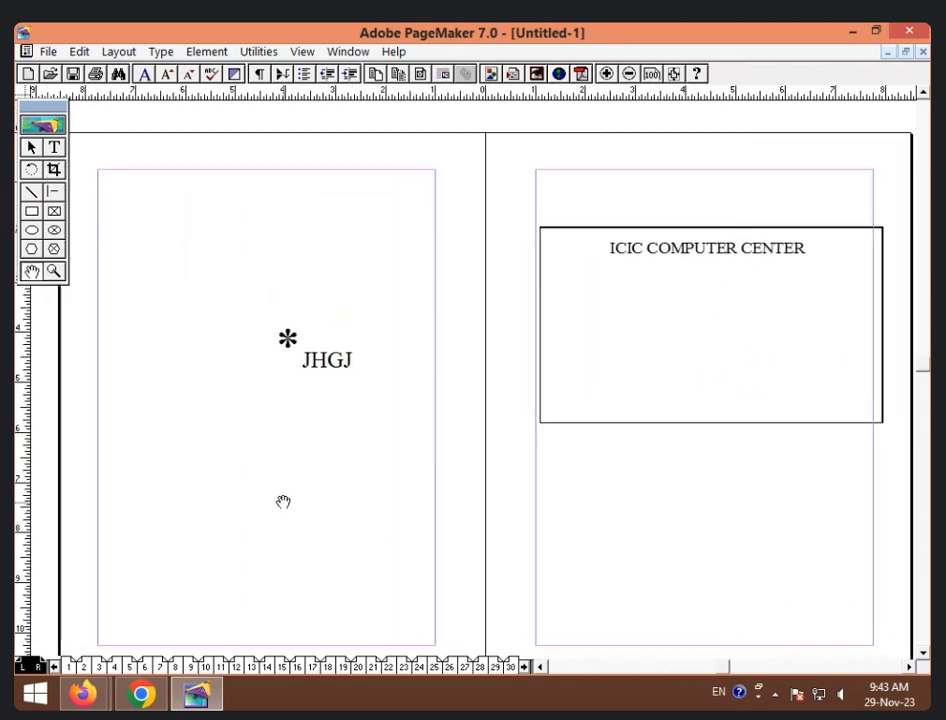
left_click_drag(331, 450, 317, 460)
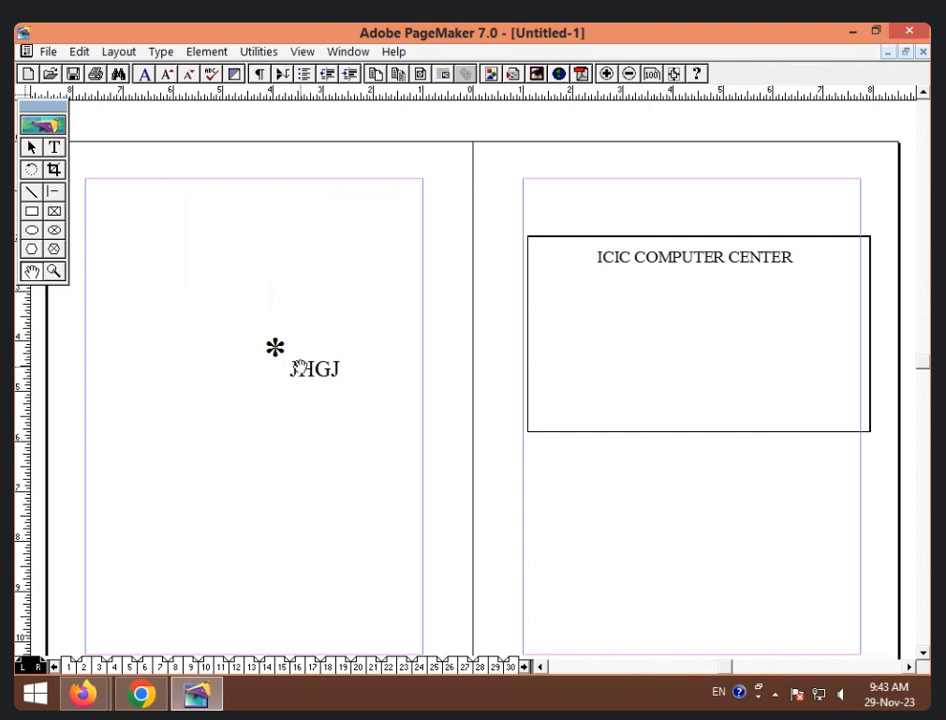
left_click(31, 150)
left_click(310, 369)
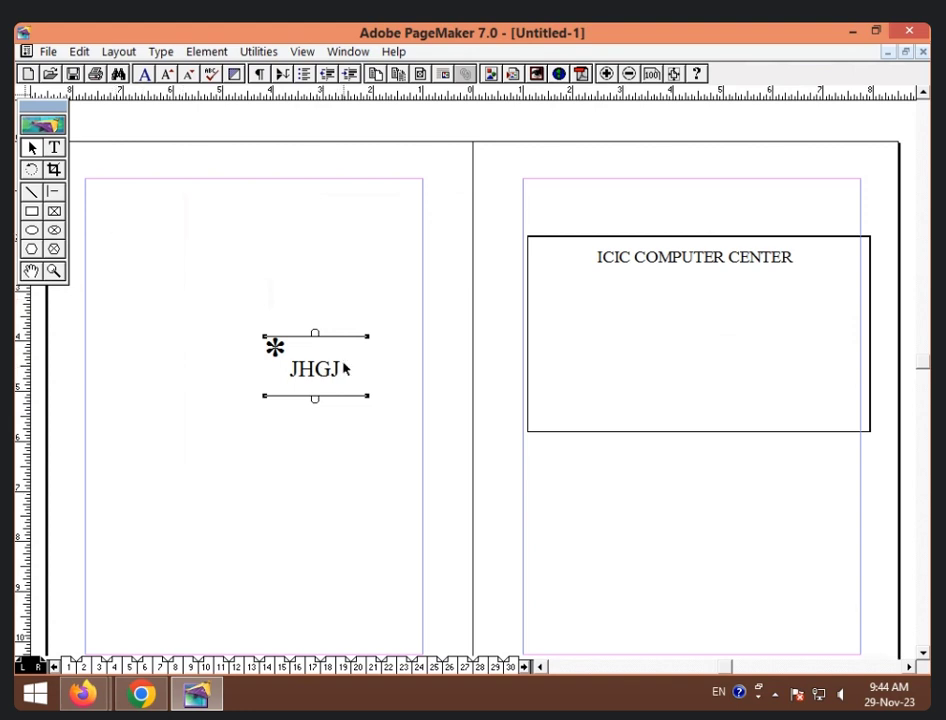
left_click(54, 147)
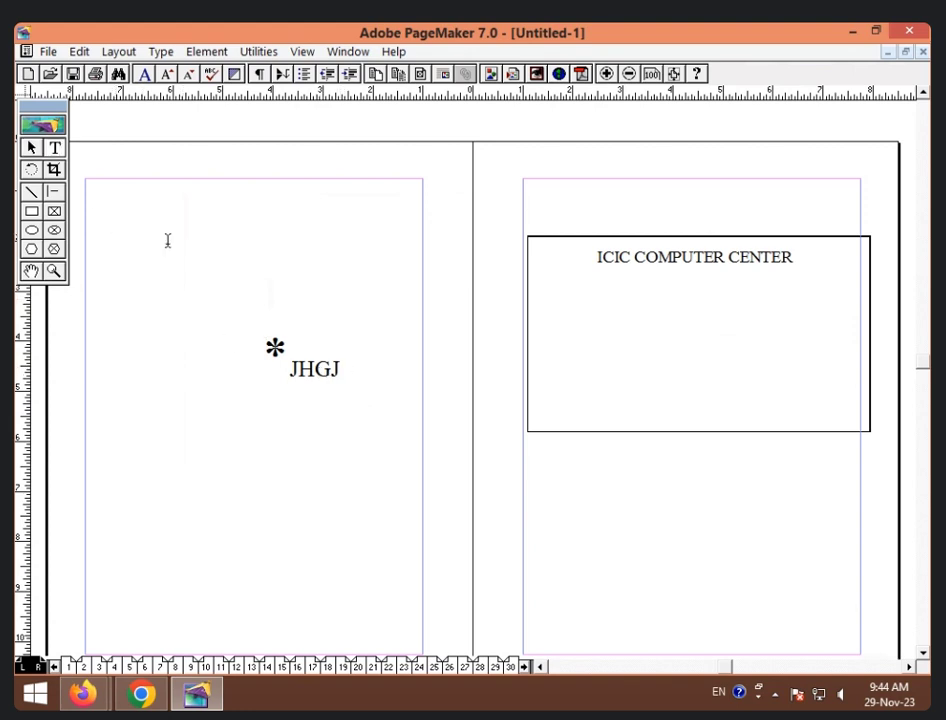
left_click(338, 370)
left_click(340, 370)
key("BackSpace")
key("BackSpace")
key("BackSpace")
key("BackSpace")
Move the asterisk bullet block into the frame on the right page, directly before the "ICIC COMPUTER CENTER" heading.
left_click(31, 147)
left_click(272, 347)
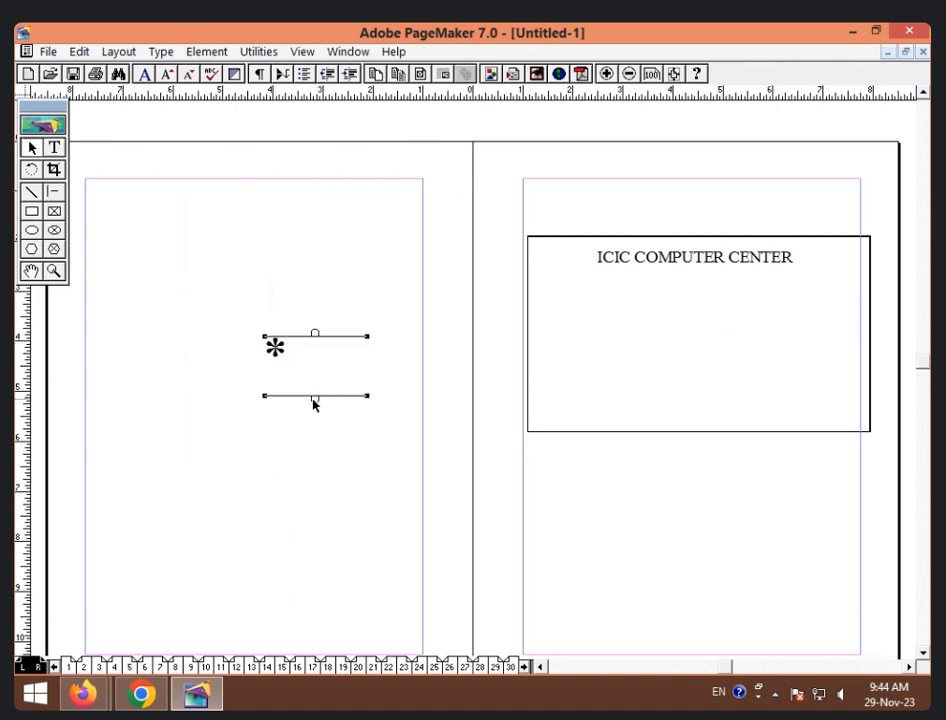
left_click_drag(313, 403, 574, 264)
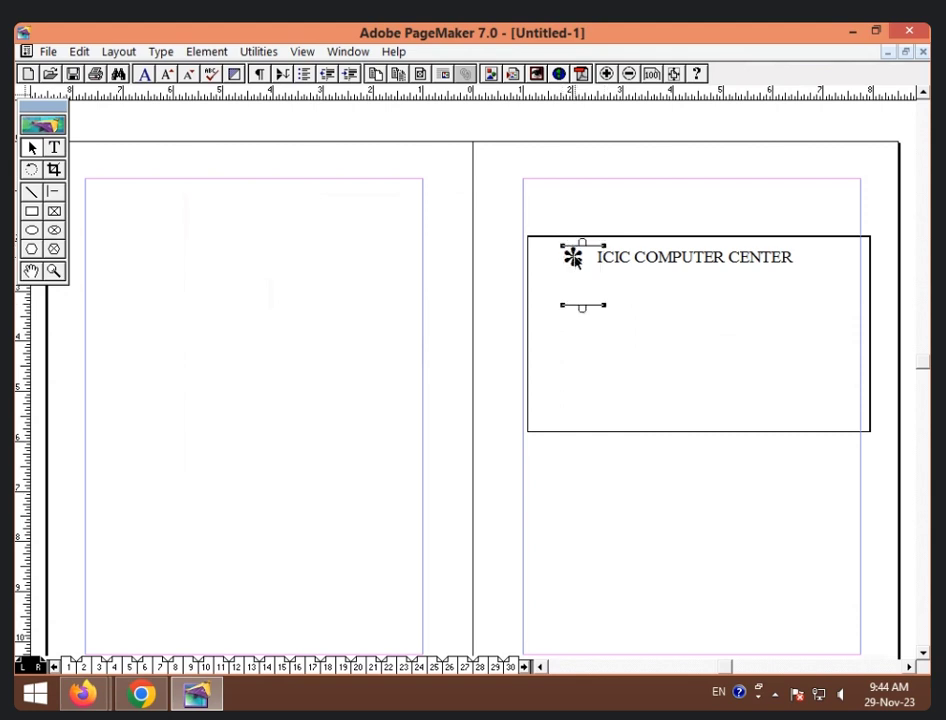
left_click(615, 292)
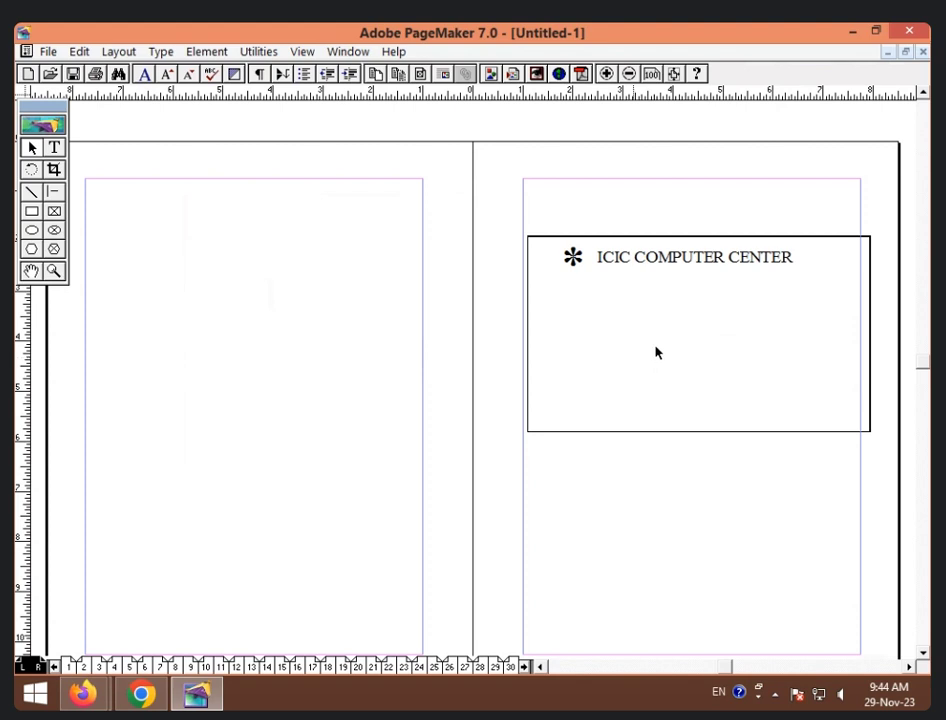
Set the character size to 12 points at the text cursor in the asterisk bullet block.
left_click(572, 258)
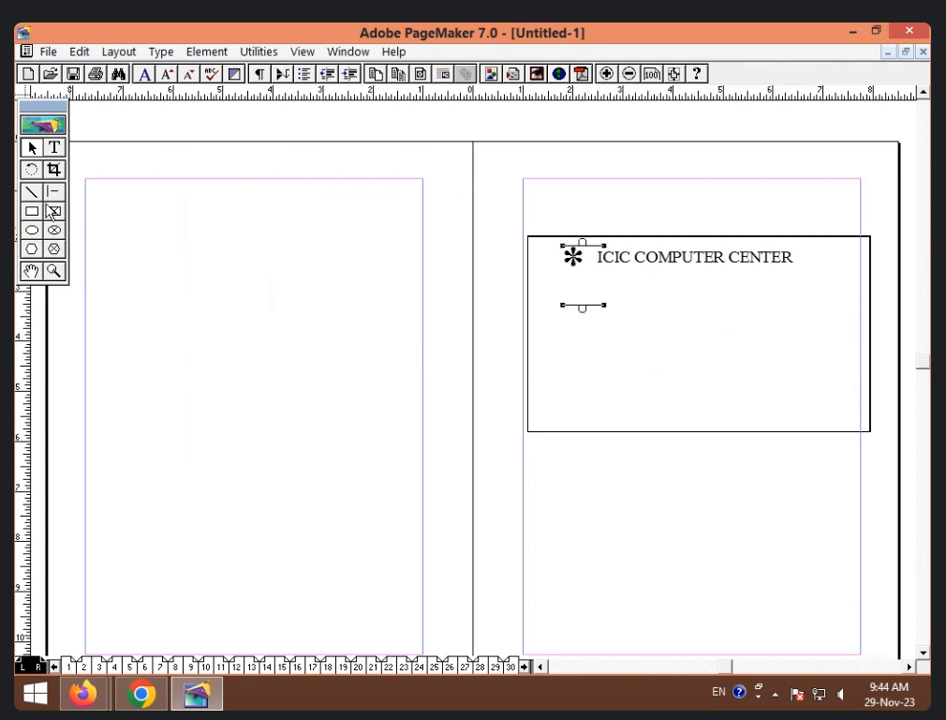
left_click(55, 148)
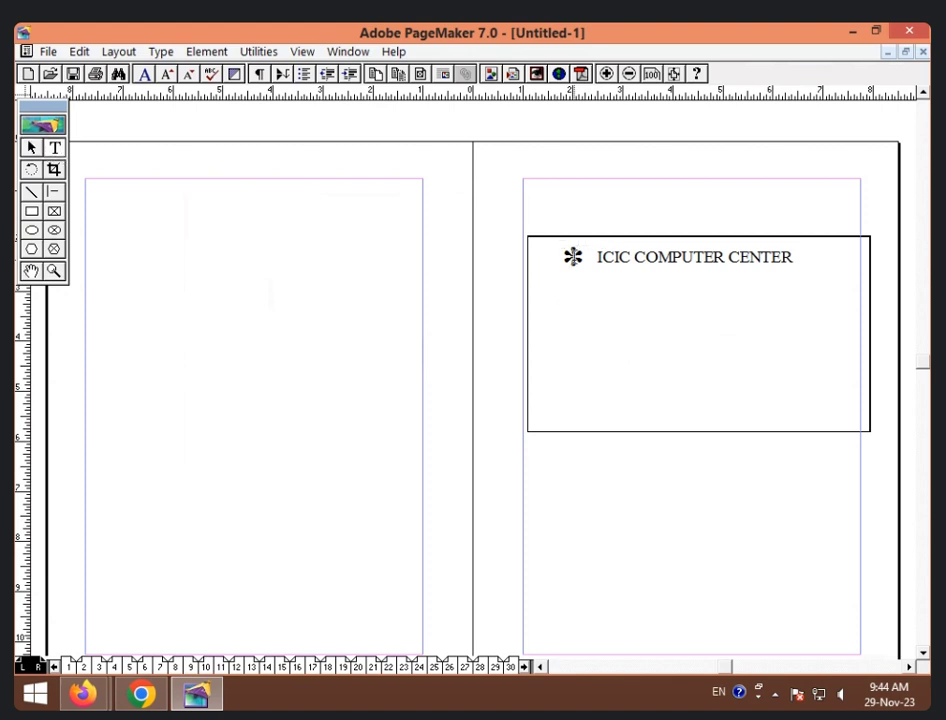
left_click(520, 248)
key("ctrl+t")
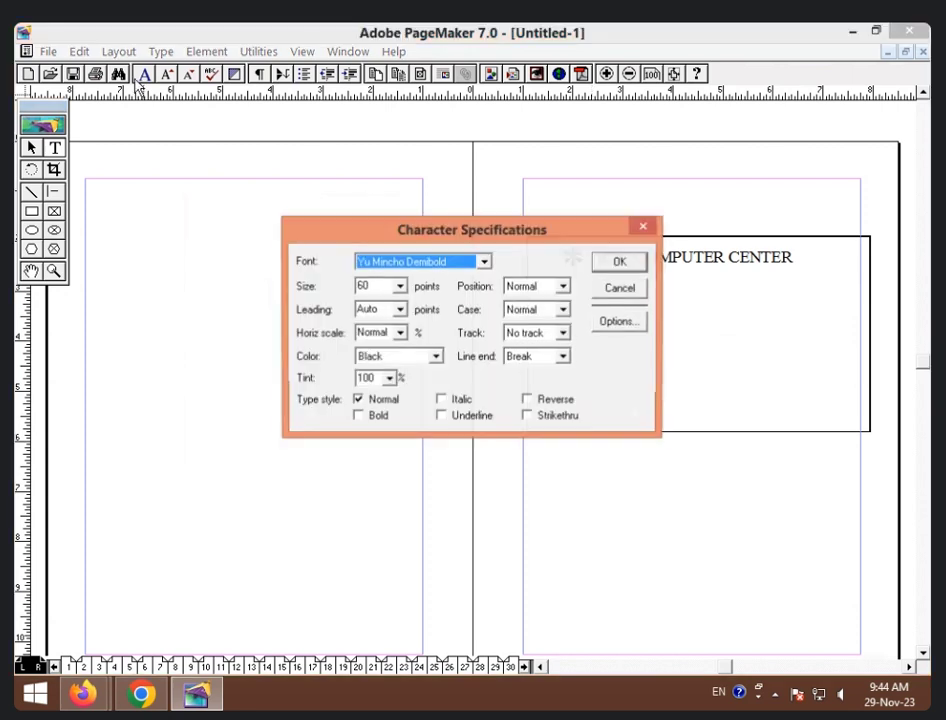
left_click(399, 286)
scroll(393, 345, "up", 2)
scroll(393, 345, "up", 1)
left_click(385, 360)
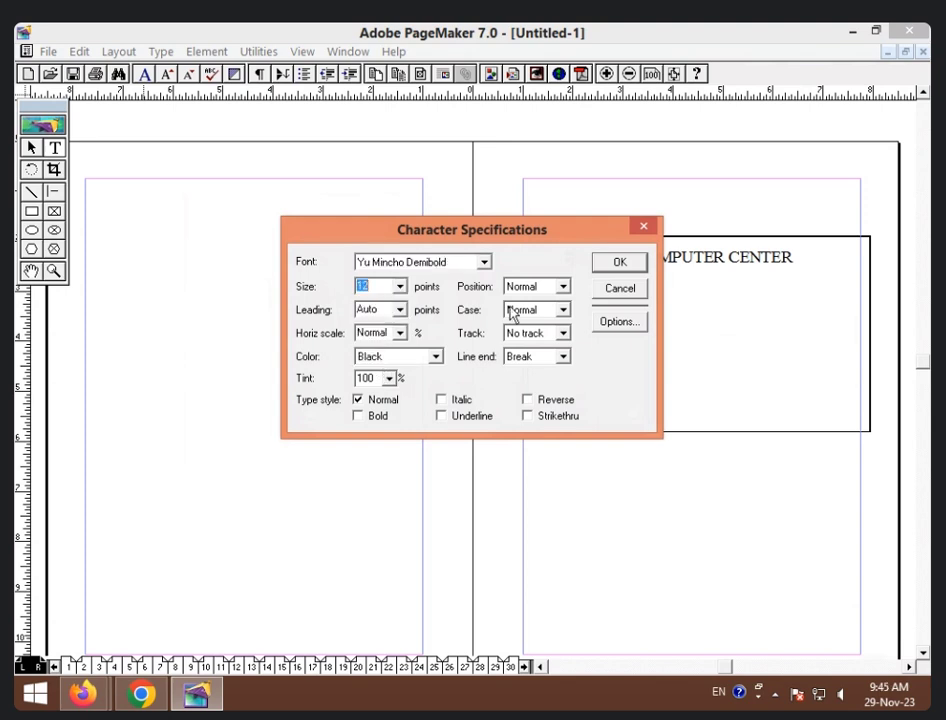
left_click(622, 265)
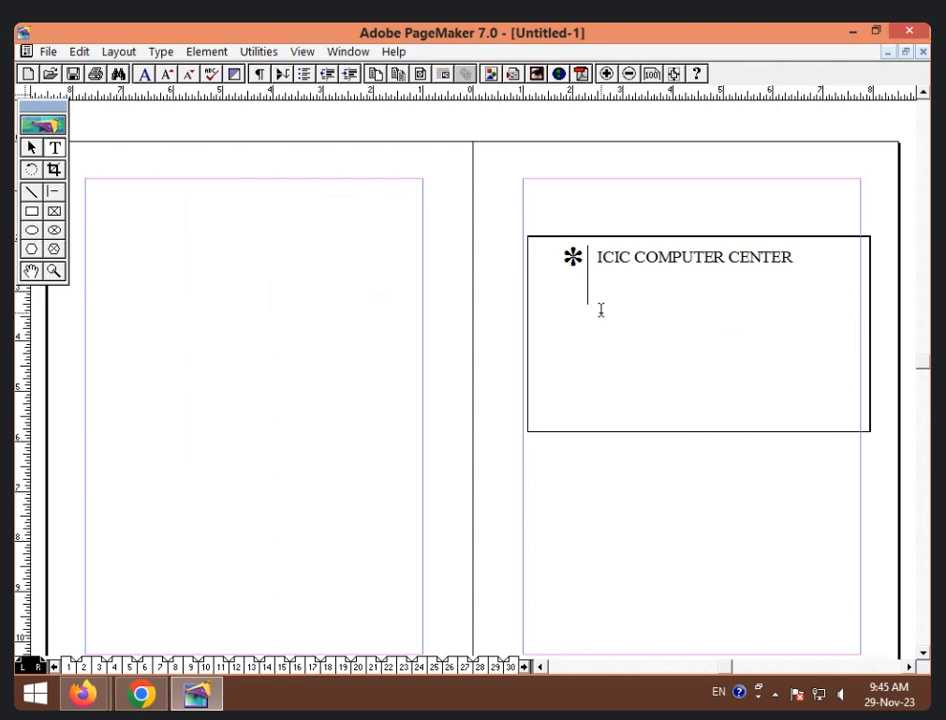
left_click(572, 258)
Copy the asterisk bullet block beside the heading.
left_click(31, 147)
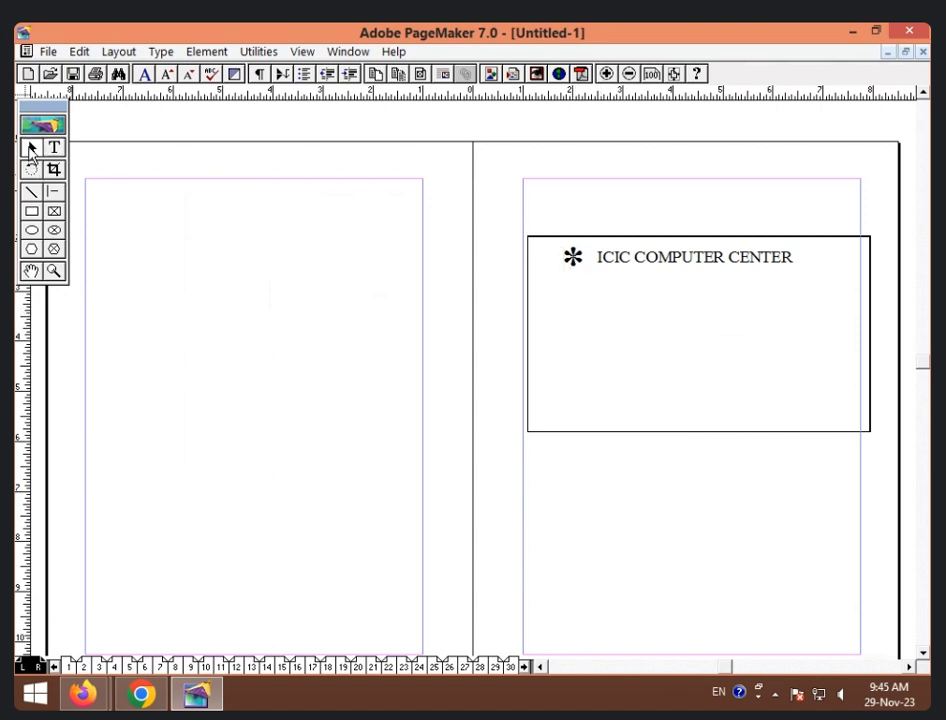
left_click(573, 259)
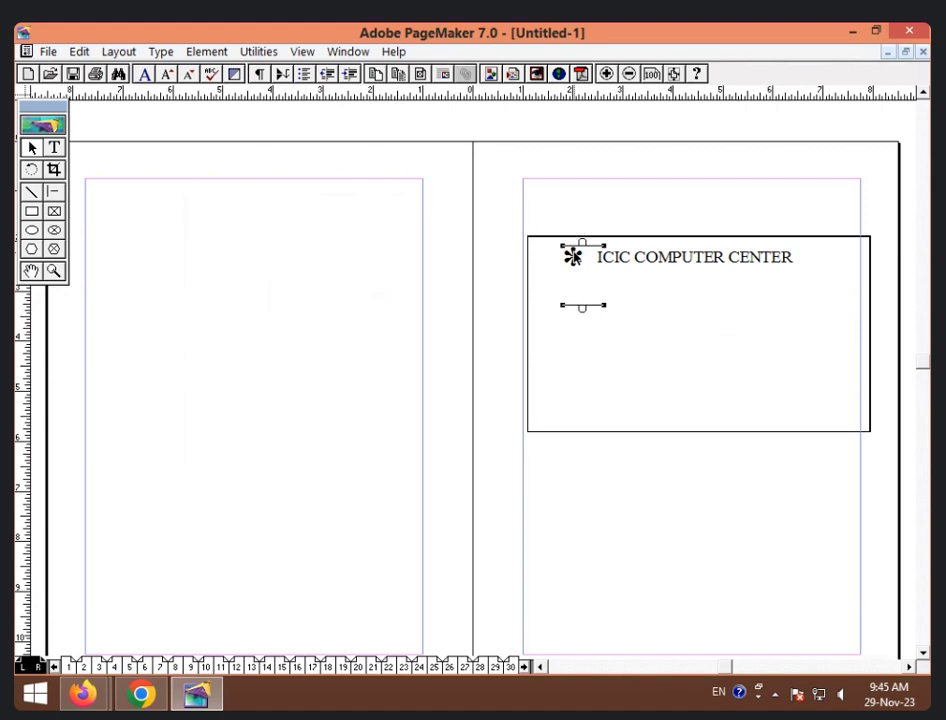
left_click(79, 51)
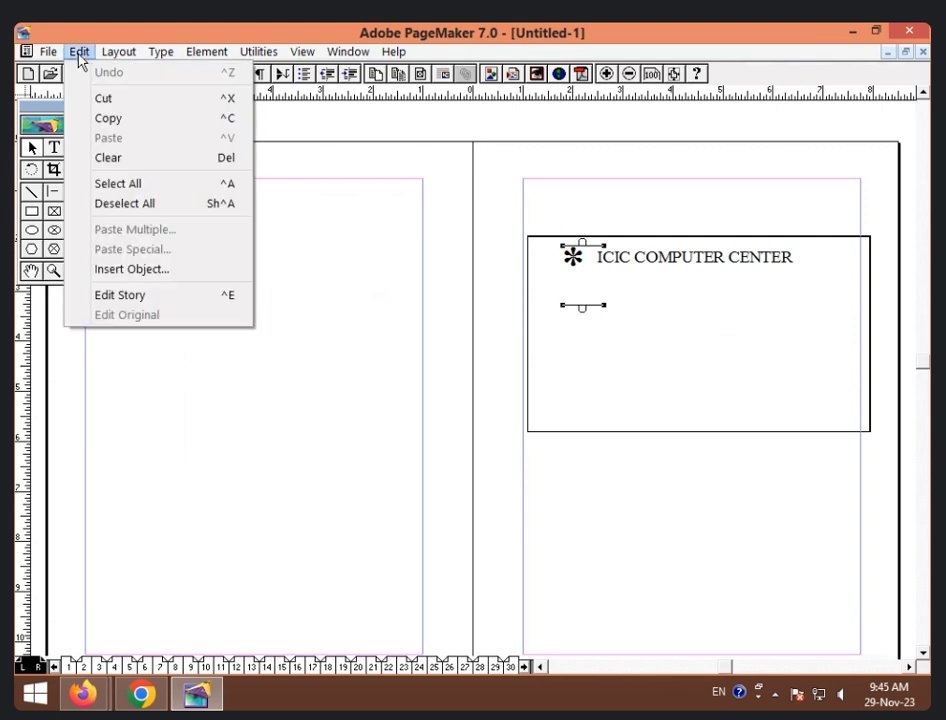
left_click(123, 121)
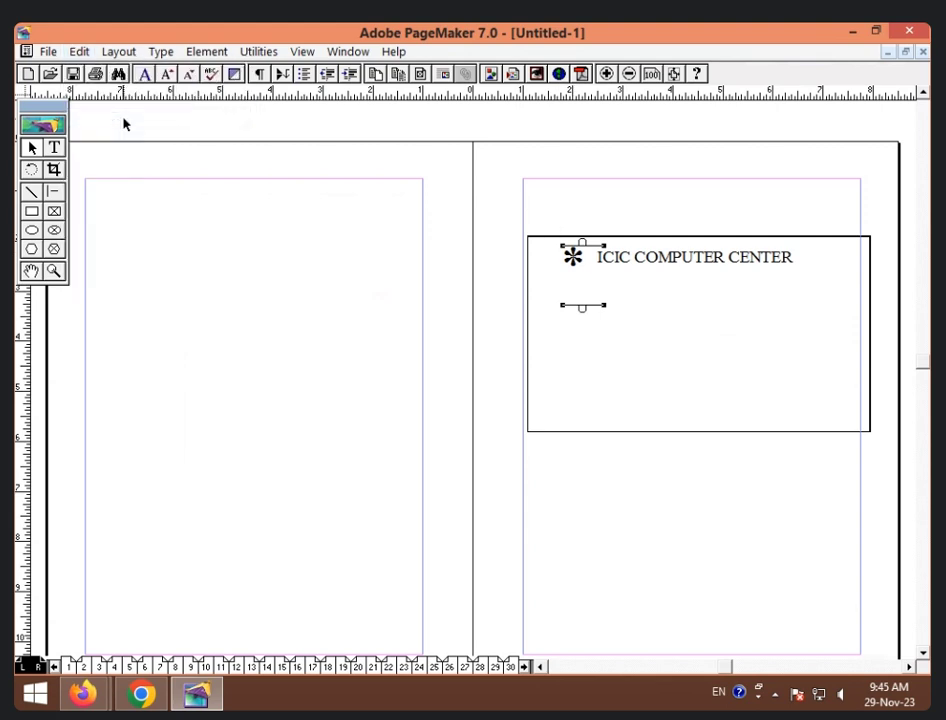
Paste 3 copies of the asterisk bullet block with 0.5 inch horizontal and vertical offsets.
left_click(724, 349)
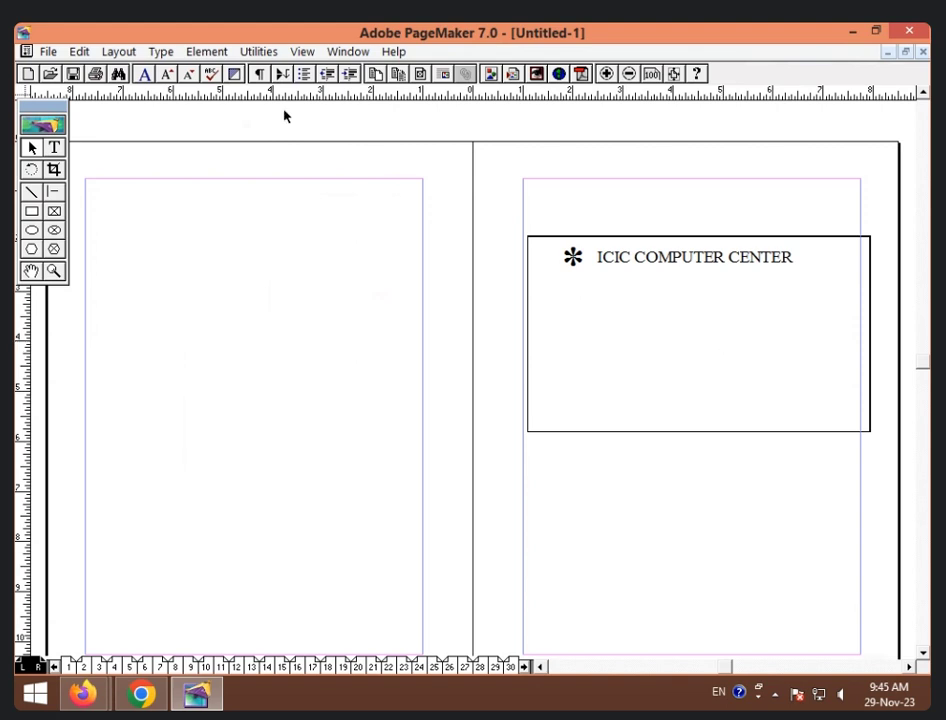
left_click(75, 52)
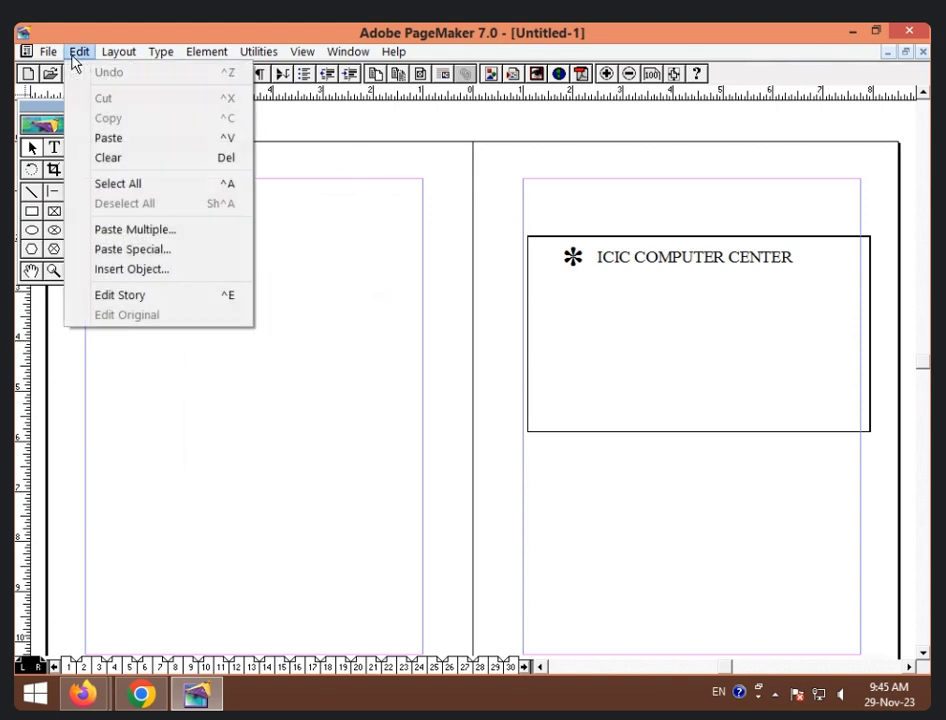
left_click(135, 230)
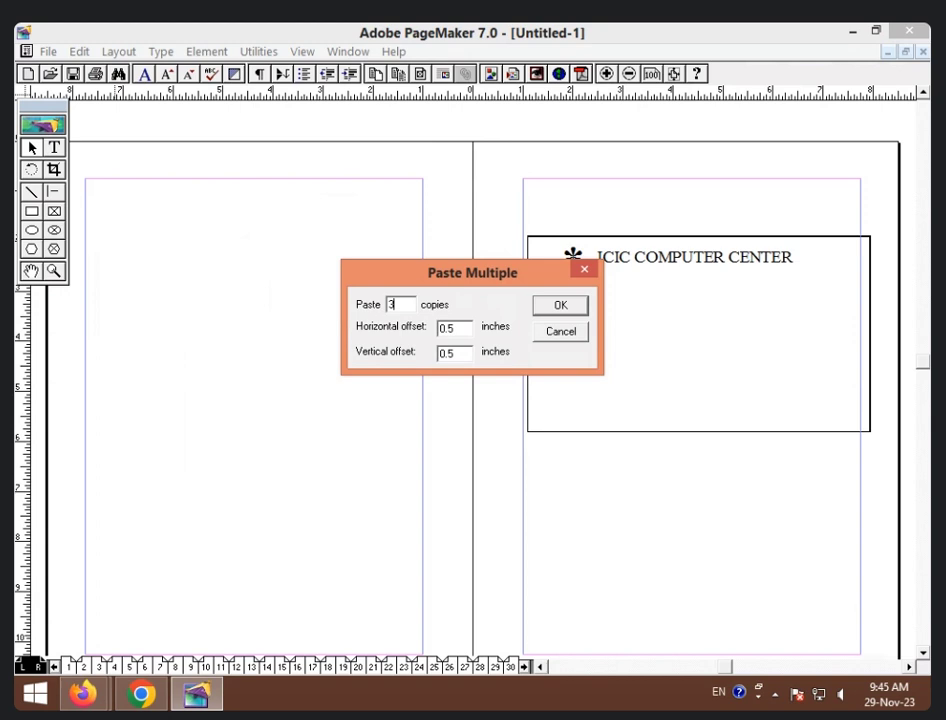
left_click(556, 308)
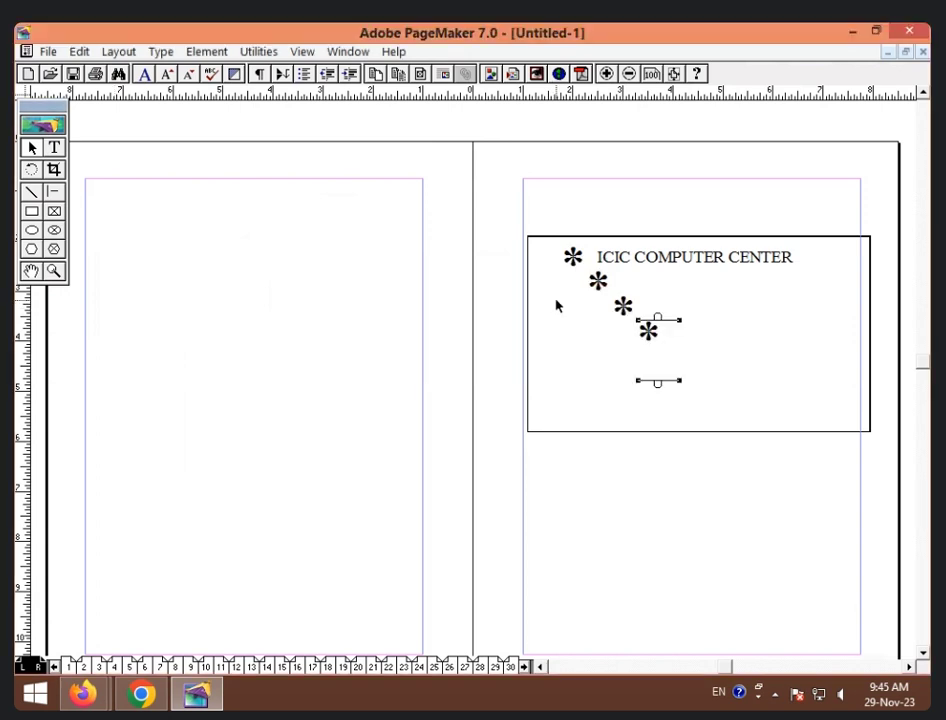
Move one asterisk copy directly after the "ICIC COMPUTER CENTER" heading and the other two into the frame's lower corners.
left_click(756, 342)
left_click_drag(621, 302, 823, 261)
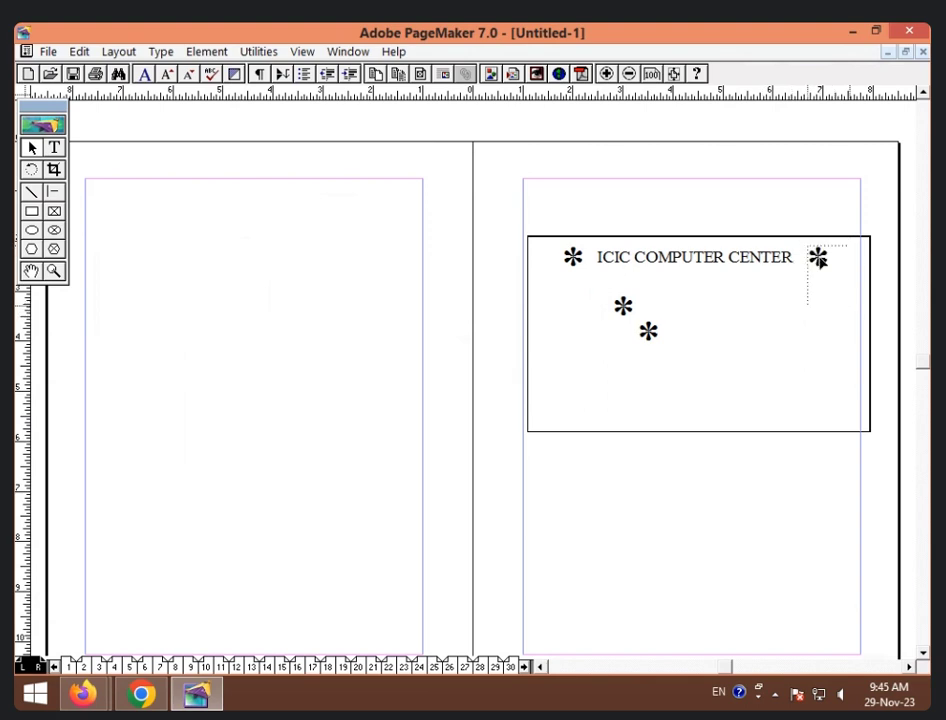
left_click(742, 374)
left_click_drag(624, 304, 551, 414)
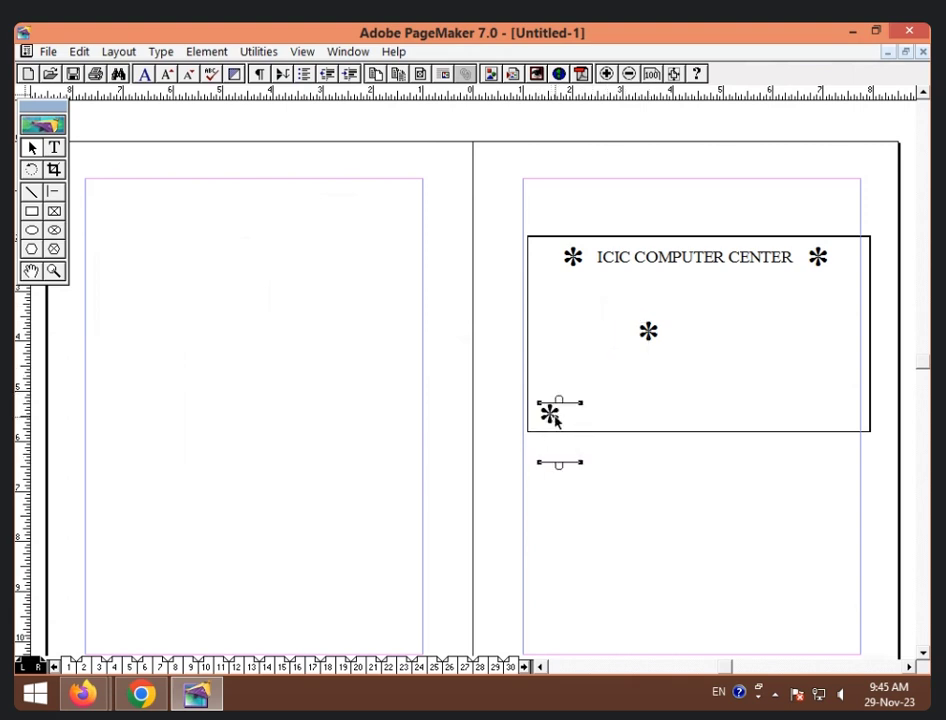
left_click_drag(648, 331, 848, 425)
left_click_drag(829, 415, 836, 417)
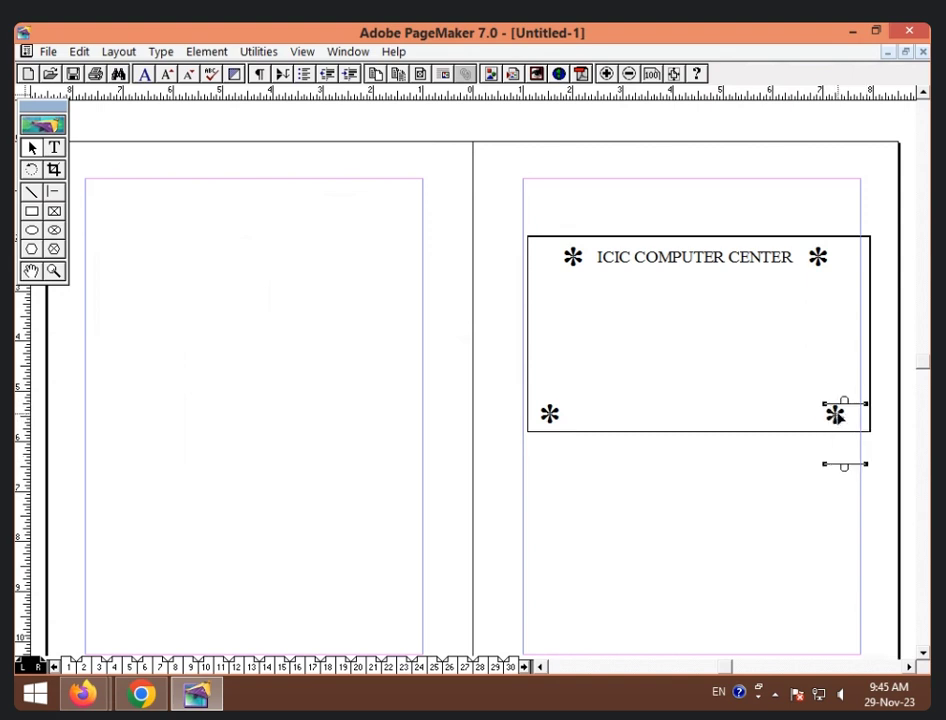
left_click(758, 498)
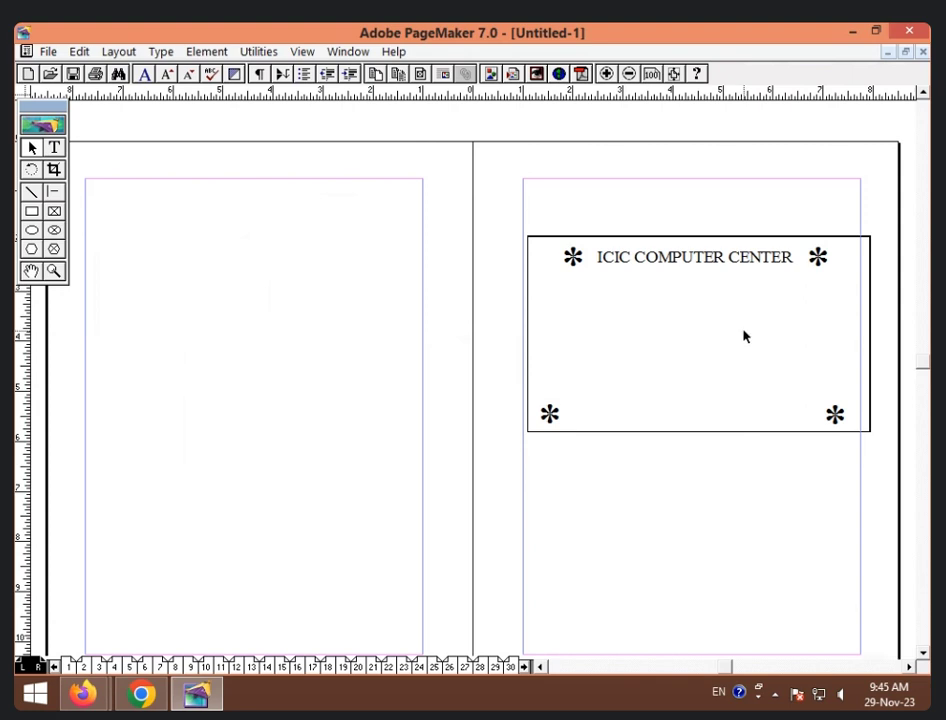
Set the "ICIC COMPUTER CENTER" heading to 30 points and bold in the character specifications.
left_click(701, 256)
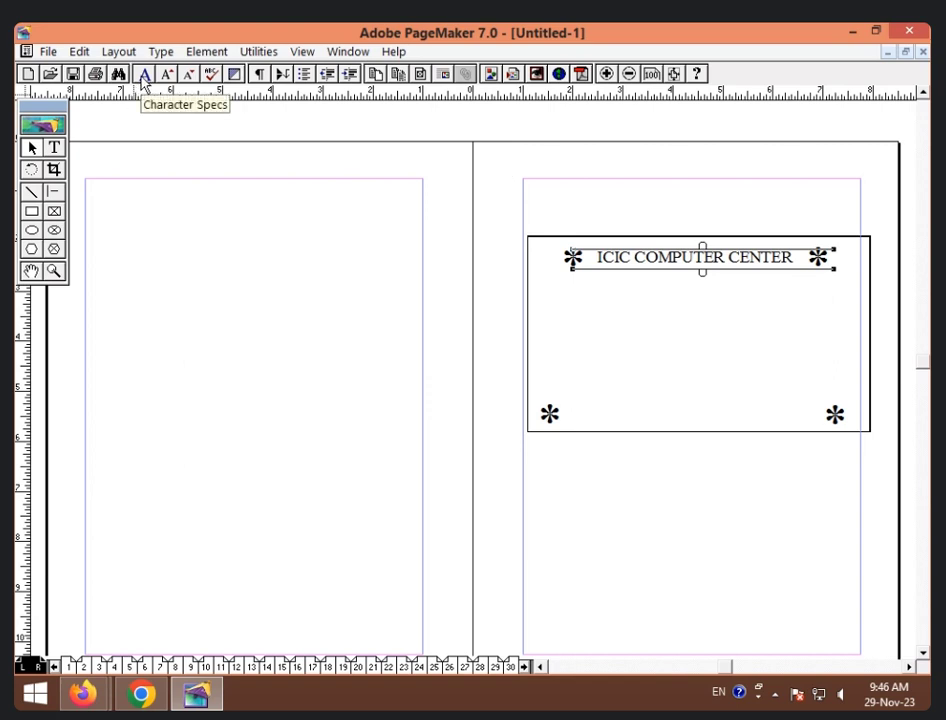
left_click(54, 147)
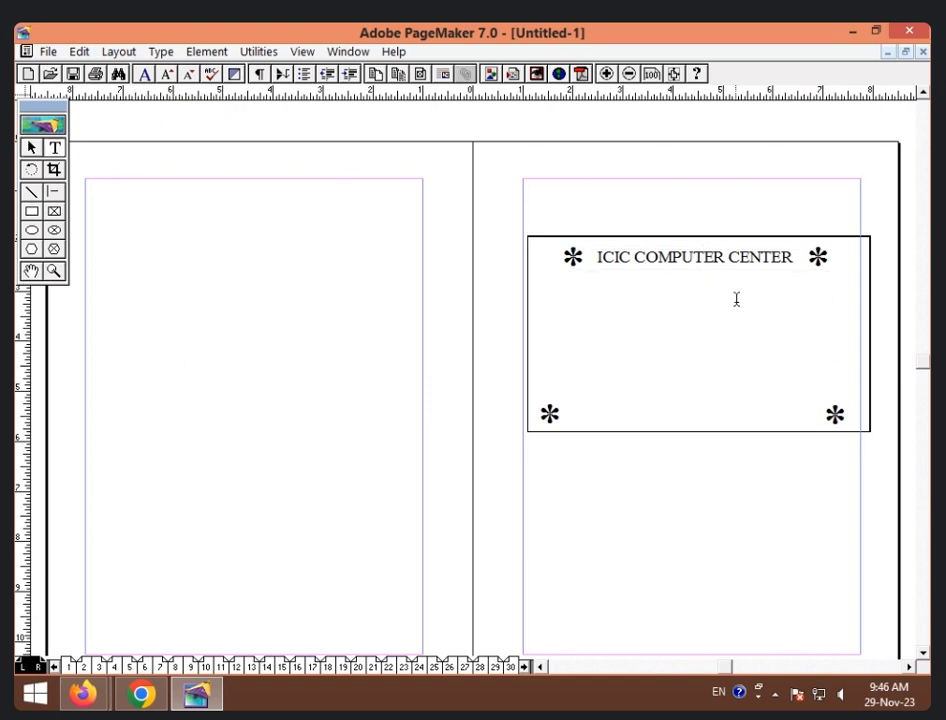
left_click_drag(792, 256, 596, 257)
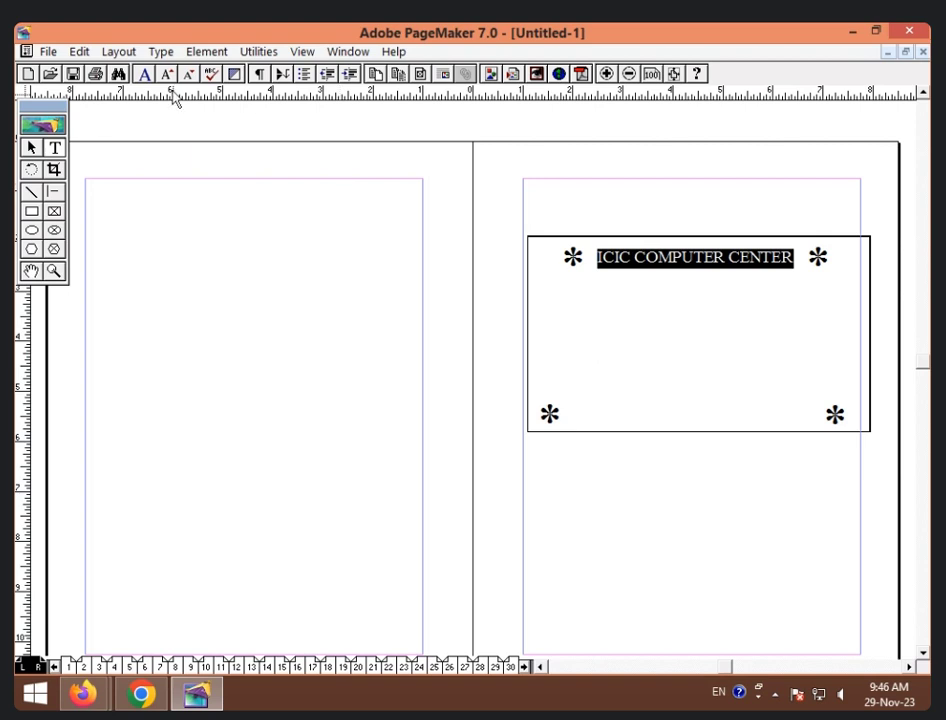
left_click(144, 74)
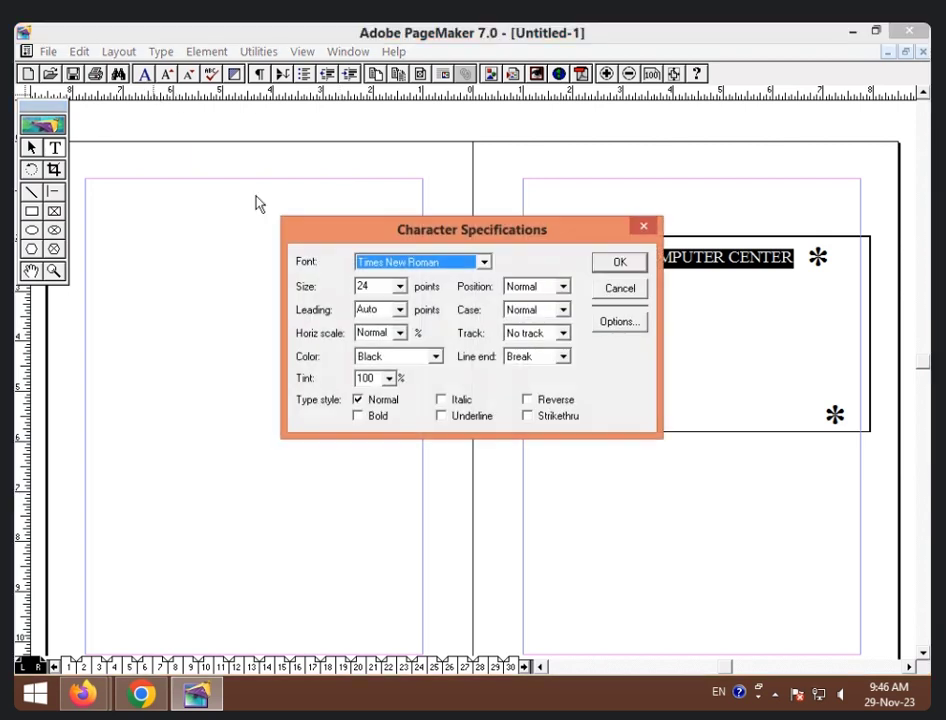
left_click(400, 287)
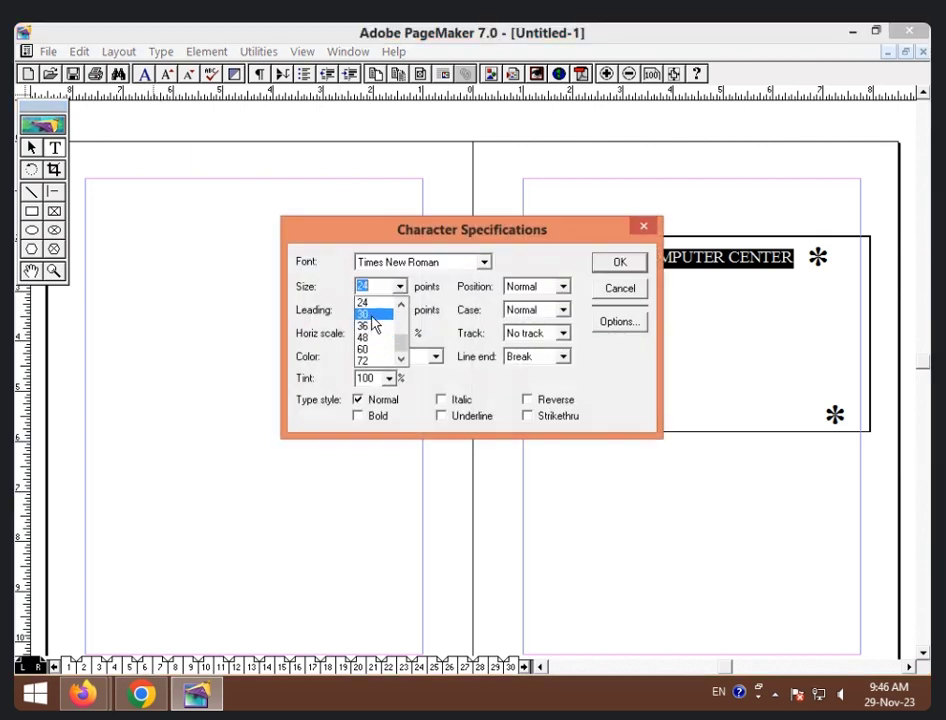
key("Escape")
left_click(399, 287)
left_click(378, 313)
left_click(376, 415)
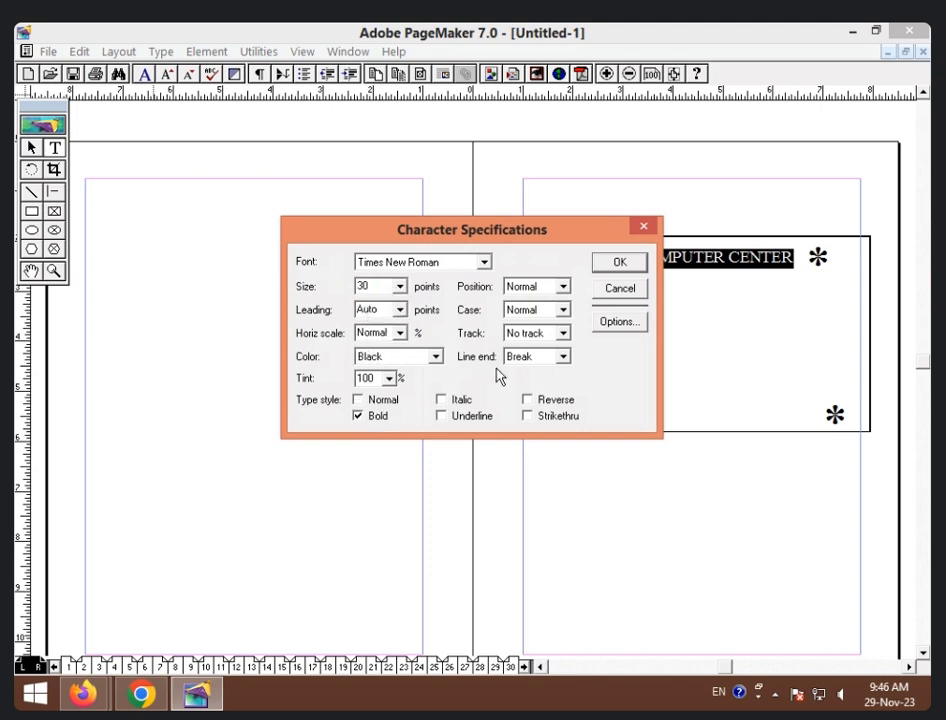
left_click(614, 263)
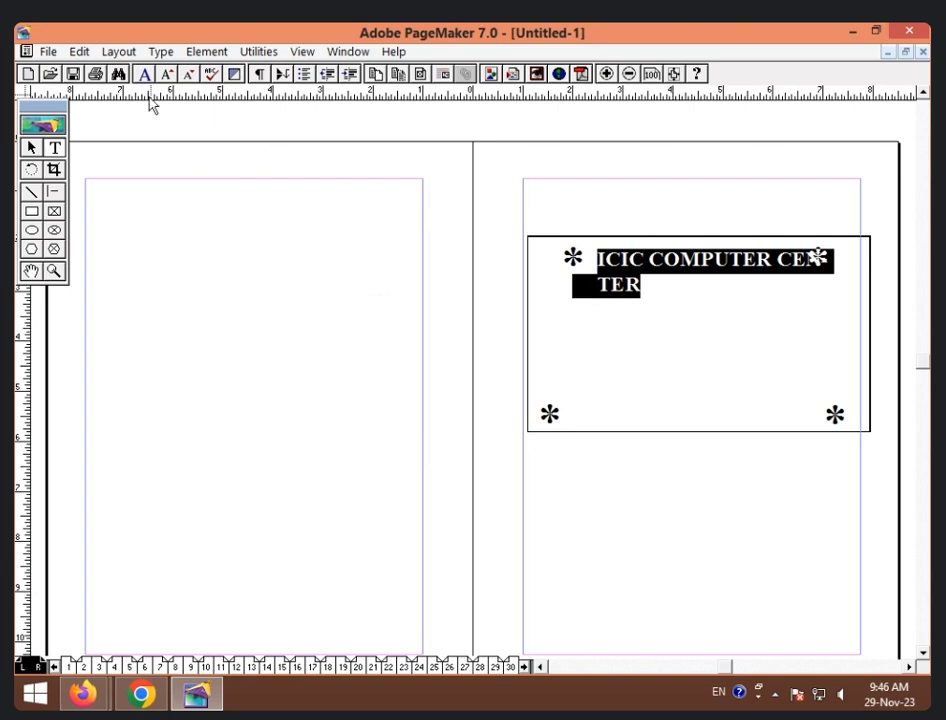
Set the character size of the "ICIC COMPUTER CENTER" heading to 24 points, keeping its color black.
key("ctrl+t")
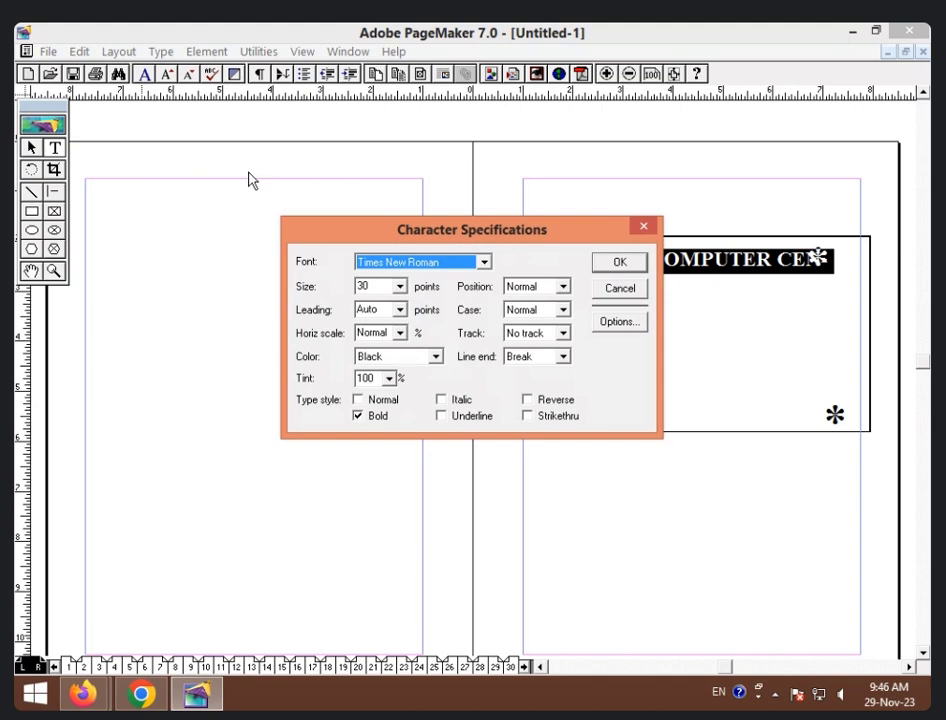
left_click(399, 286)
left_click(370, 303)
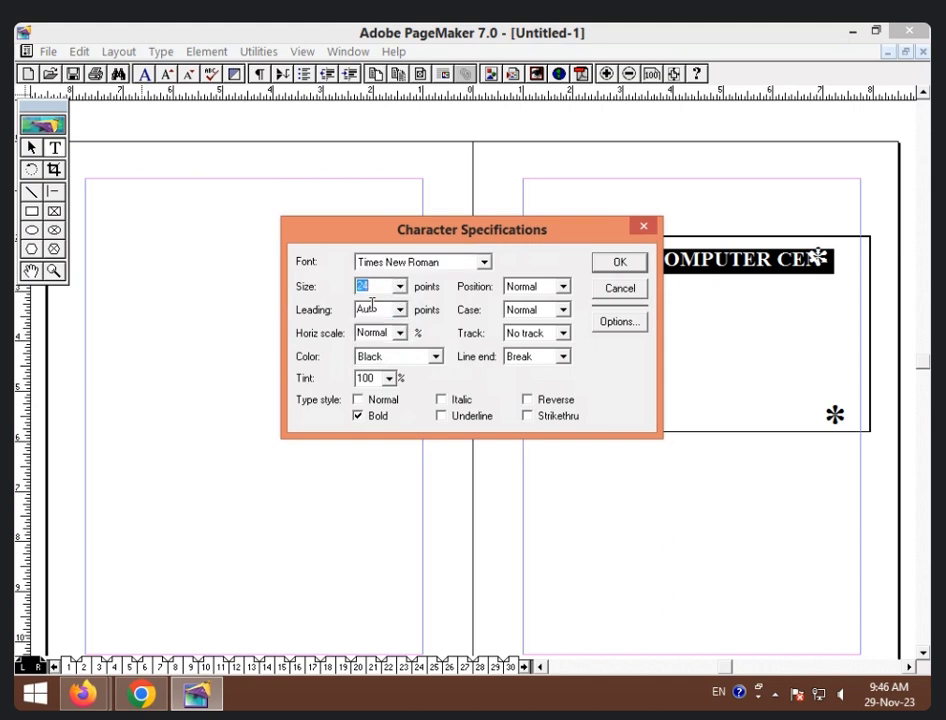
left_click(435, 357)
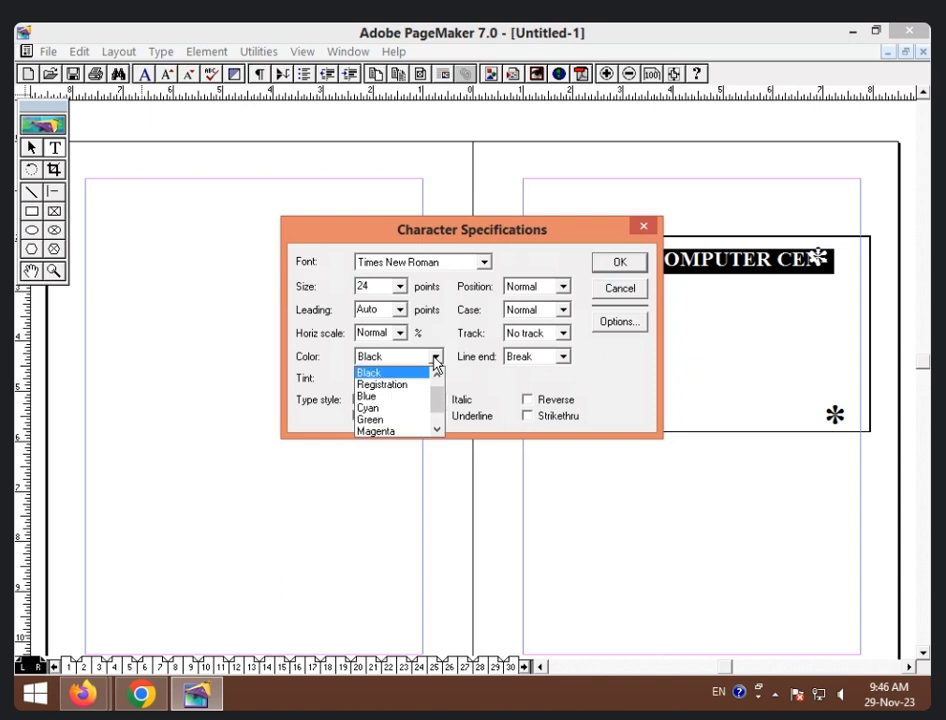
left_click(435, 362)
left_click(619, 262)
Add space before the asterisk that follows the heading so it sits clear of the word "CENTER".
left_click(667, 279)
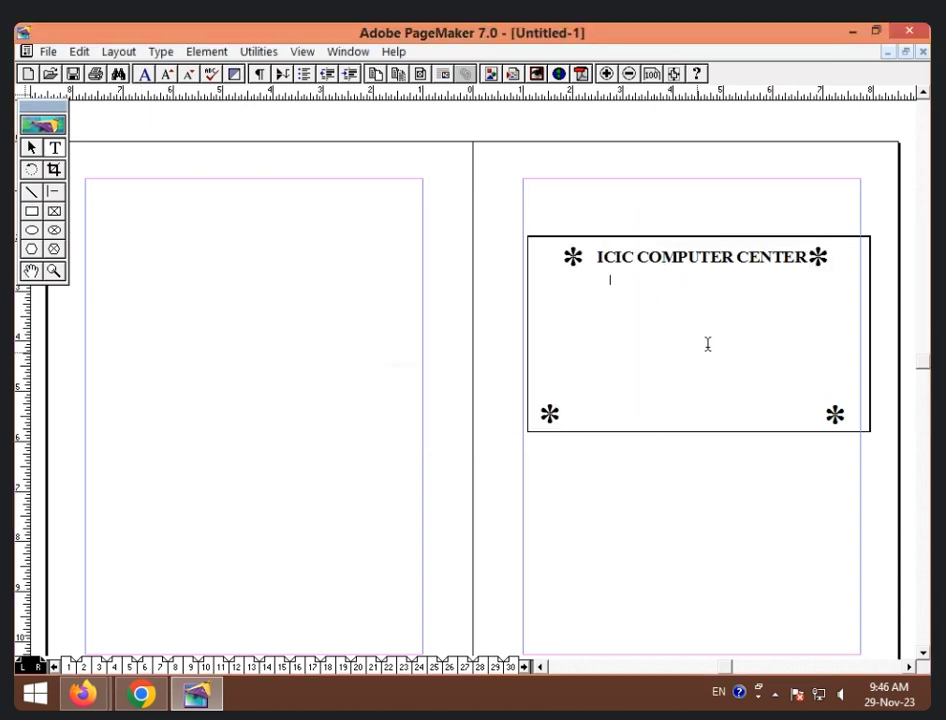
left_click(809, 260)
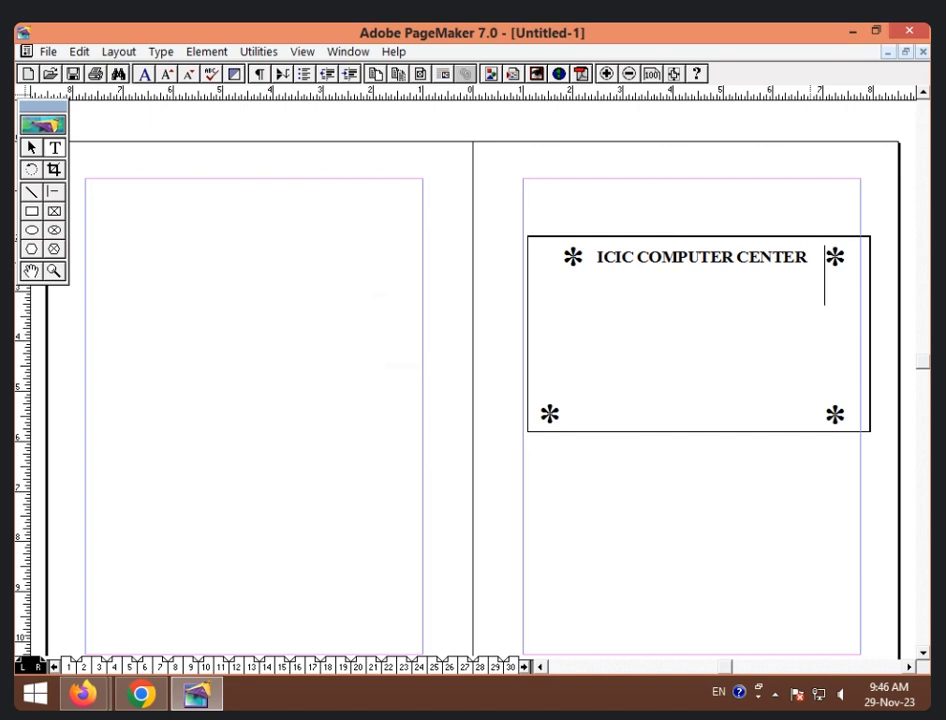
left_click(829, 348)
Draw two parallel horizontal lines about 6.9 inches long across the frame, just below the heading.
left_click(33, 193)
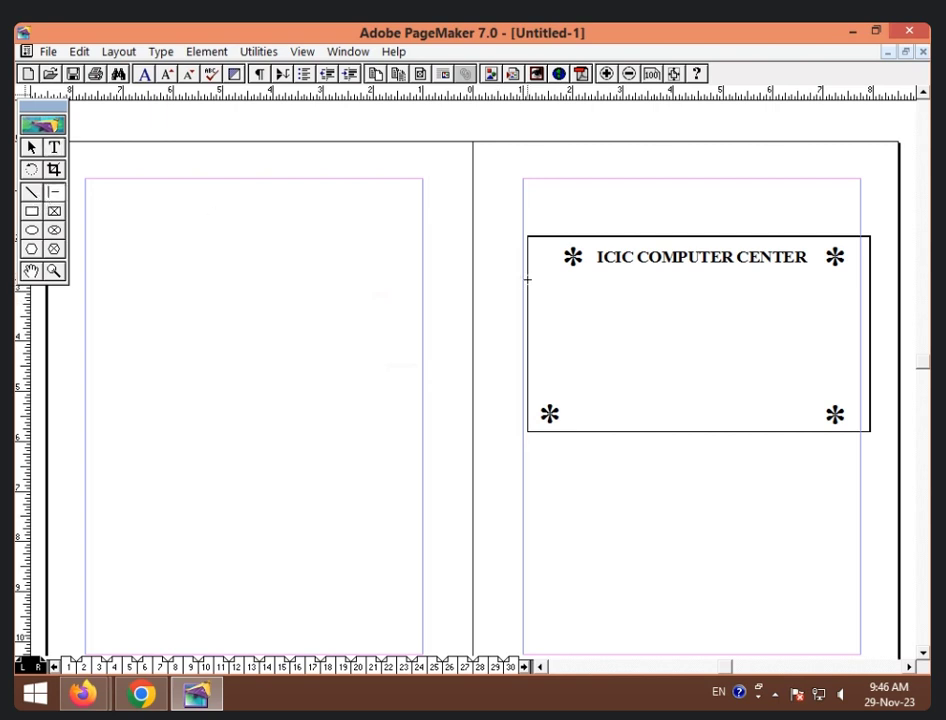
left_click_drag(531, 279, 877, 279)
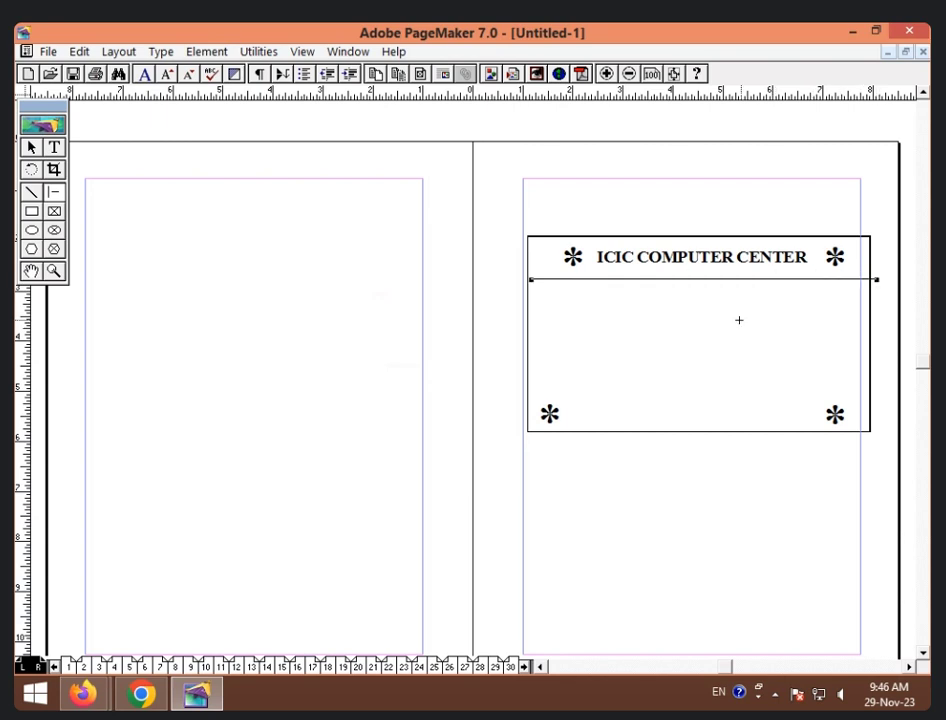
left_click_drag(530, 287, 875, 280)
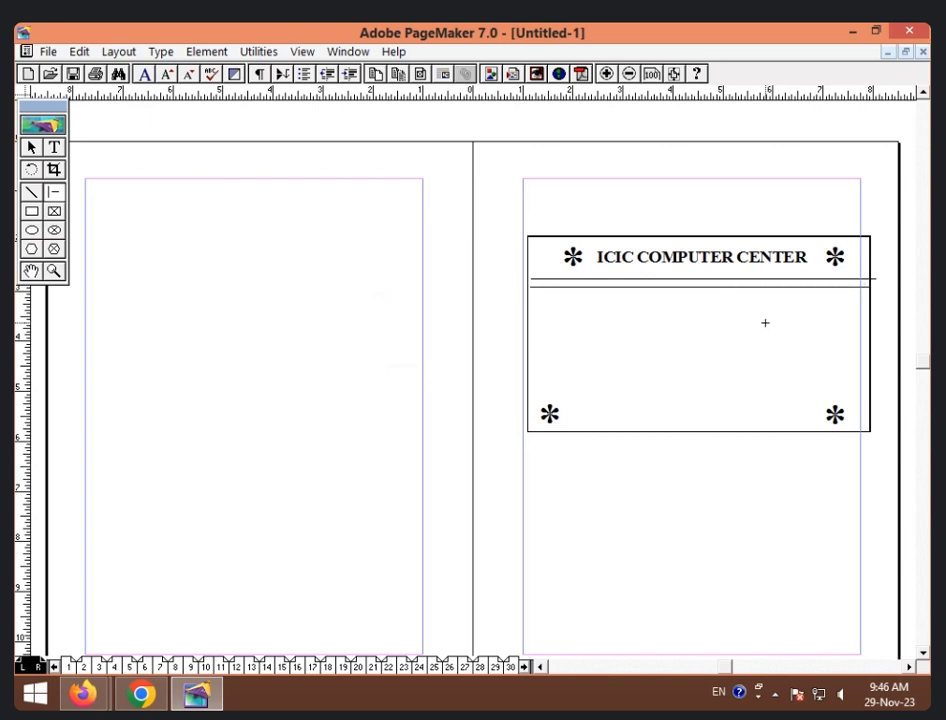
Move the lower horizontal line up until it sits close beneath the upper line.
left_click(31, 147)
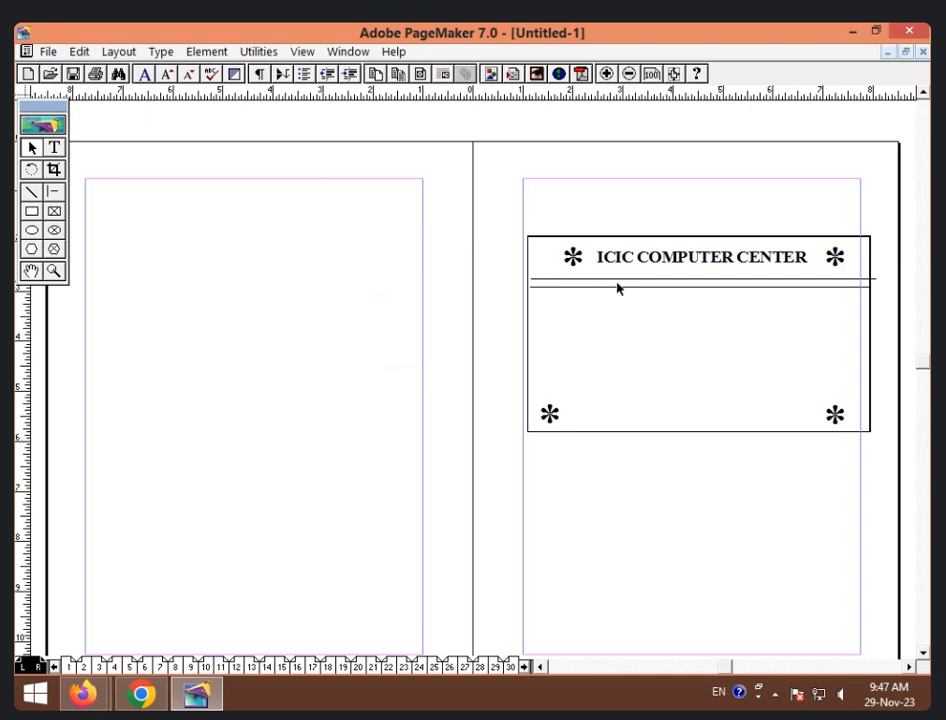
left_click(587, 285)
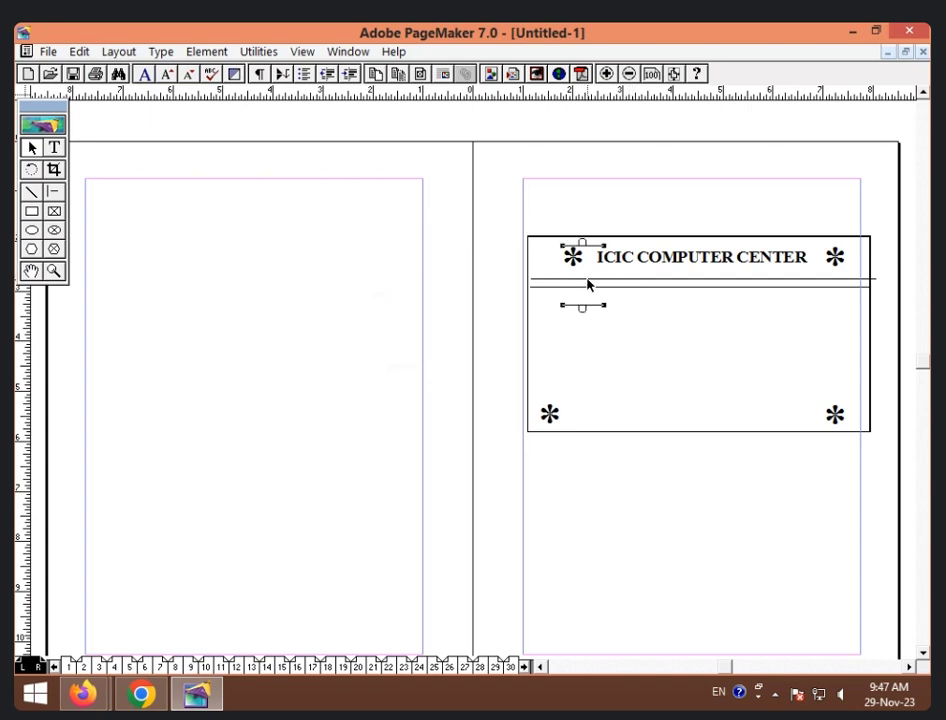
left_click(657, 282)
left_click_drag(713, 287, 712, 284)
key("Up")
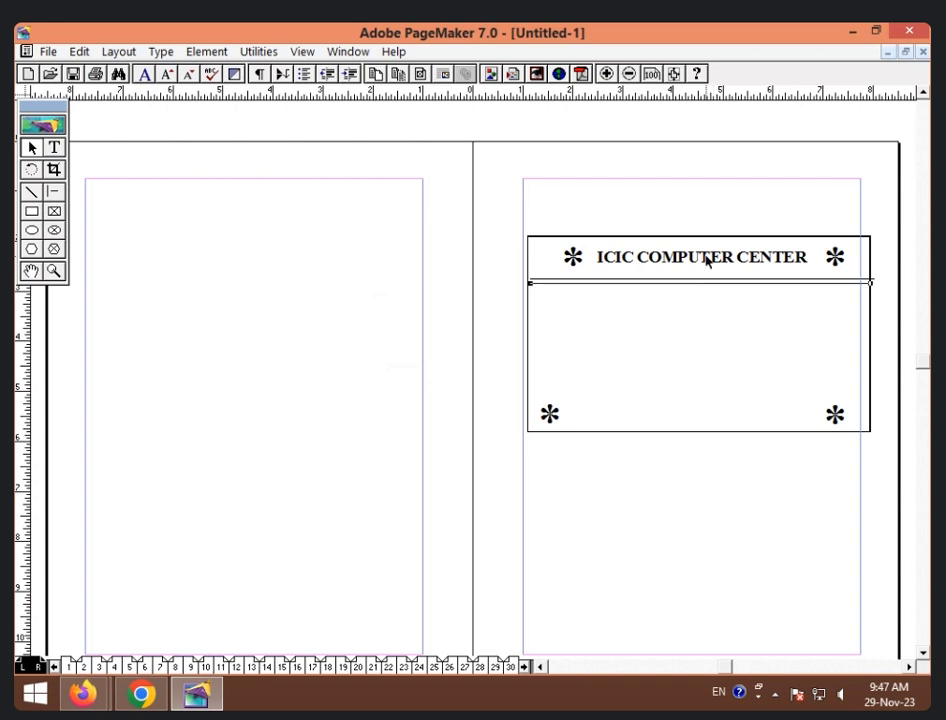
key("Up")
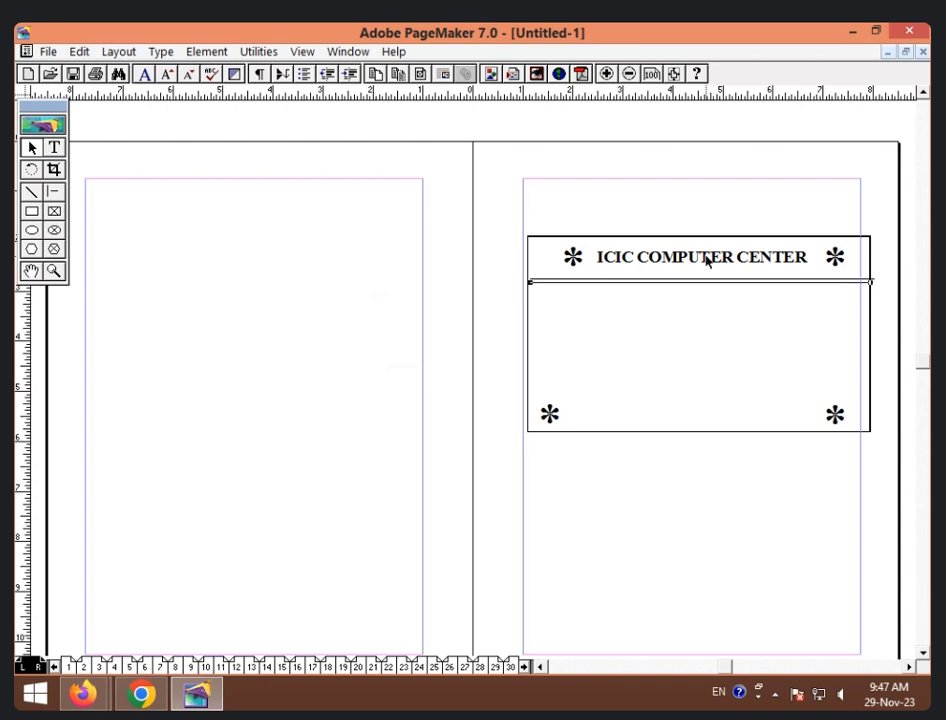
Group the two horizontal lines below the heading.
left_click(711, 380)
left_click_drag(512, 271, 895, 310)
left_click(207, 51)
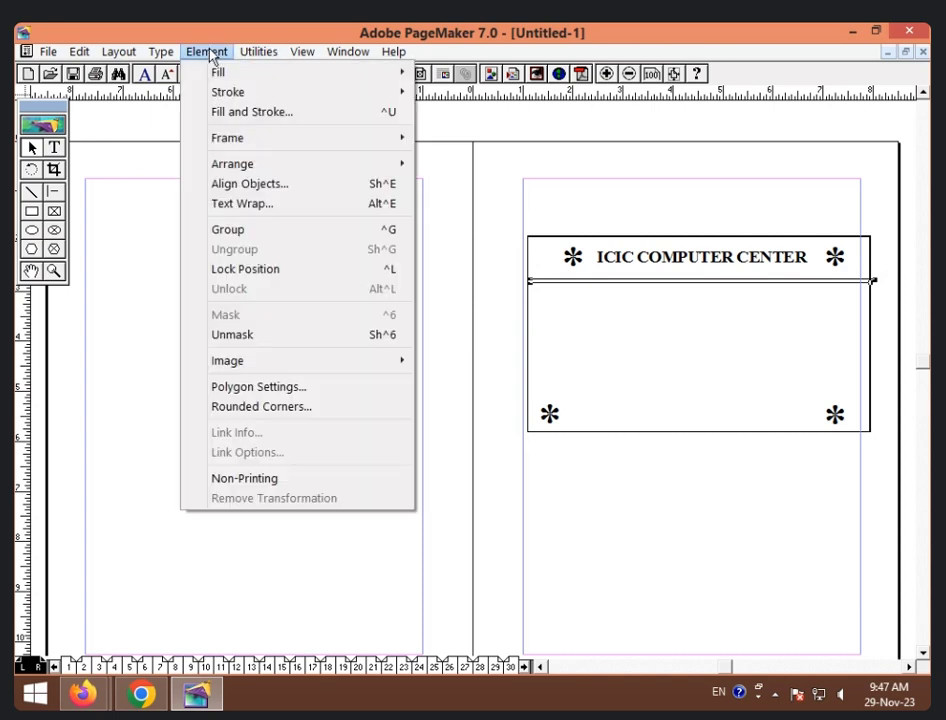
left_click(258, 236)
left_click(648, 340)
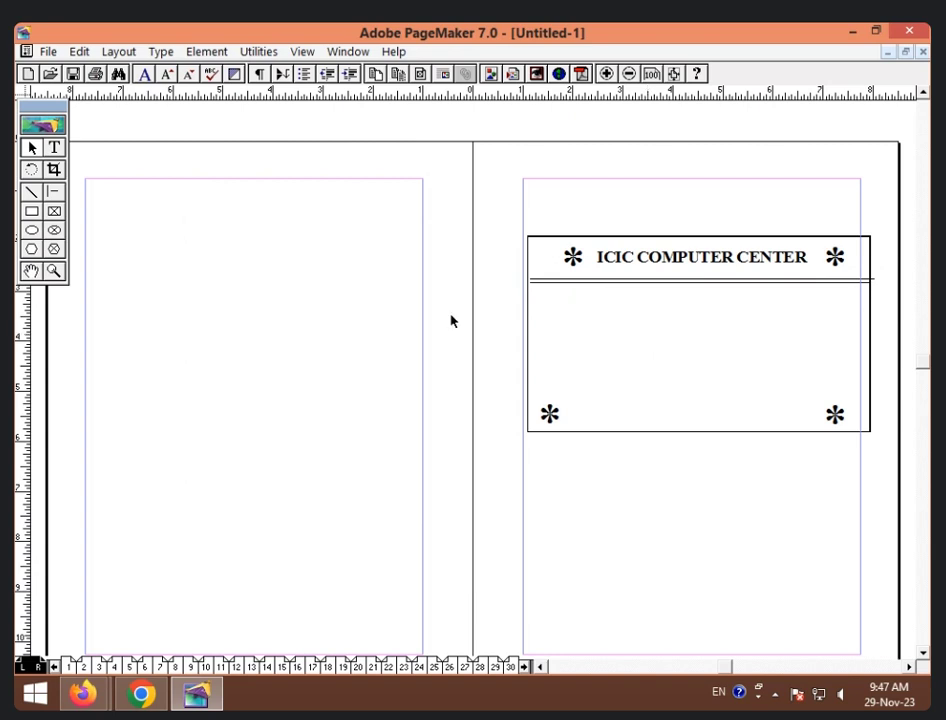
Draw a rectangle about 3 by 0.8 inches with the most rounded corner style, centered below the double line.
left_click(33, 230)
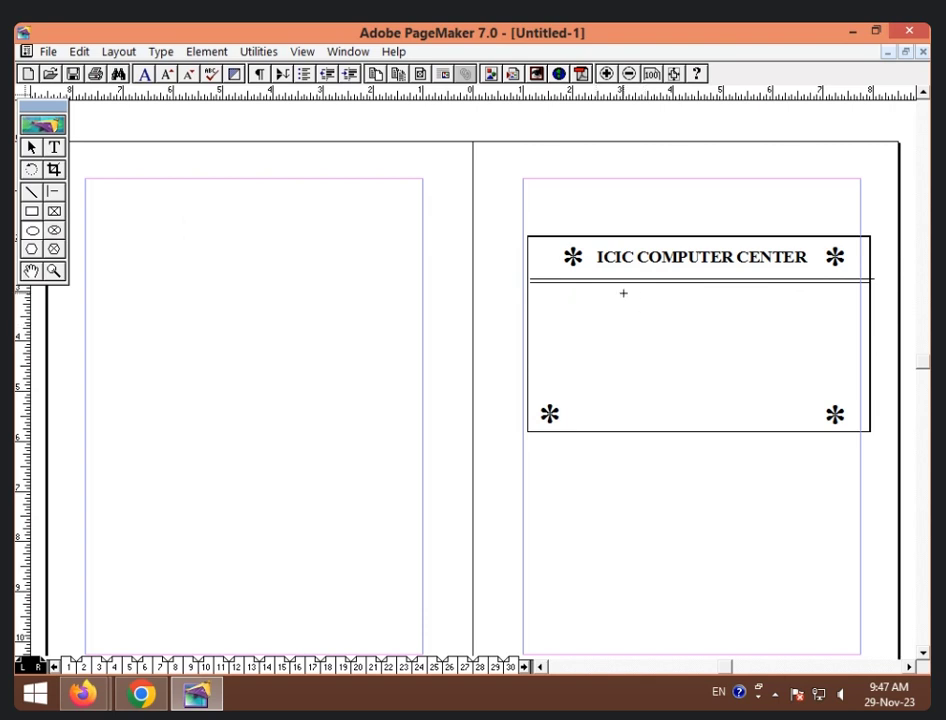
double_click(32, 211)
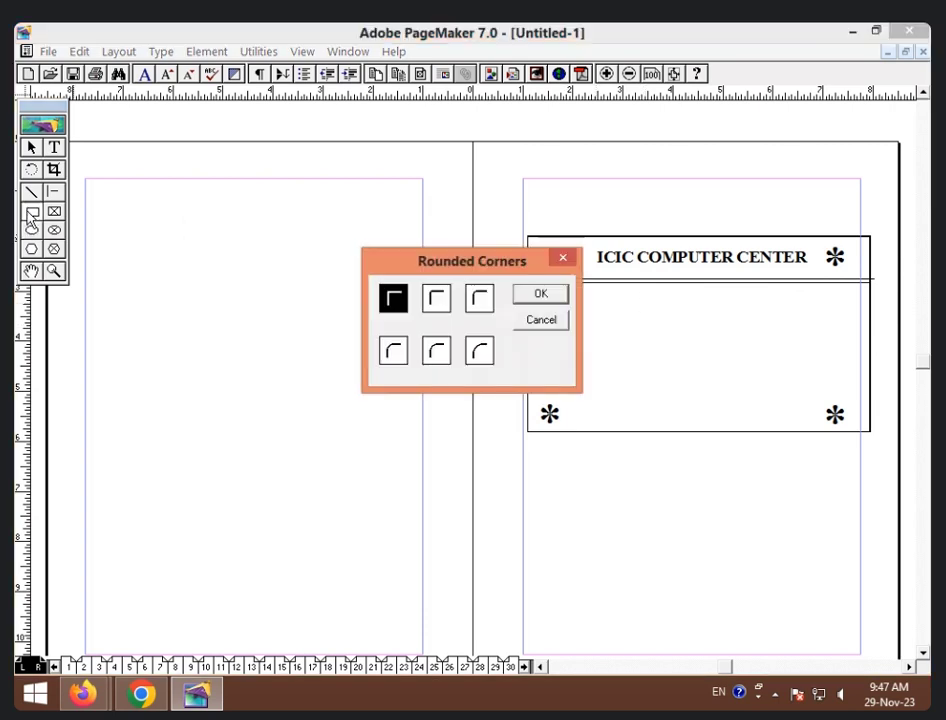
left_click(480, 352)
left_click(541, 296)
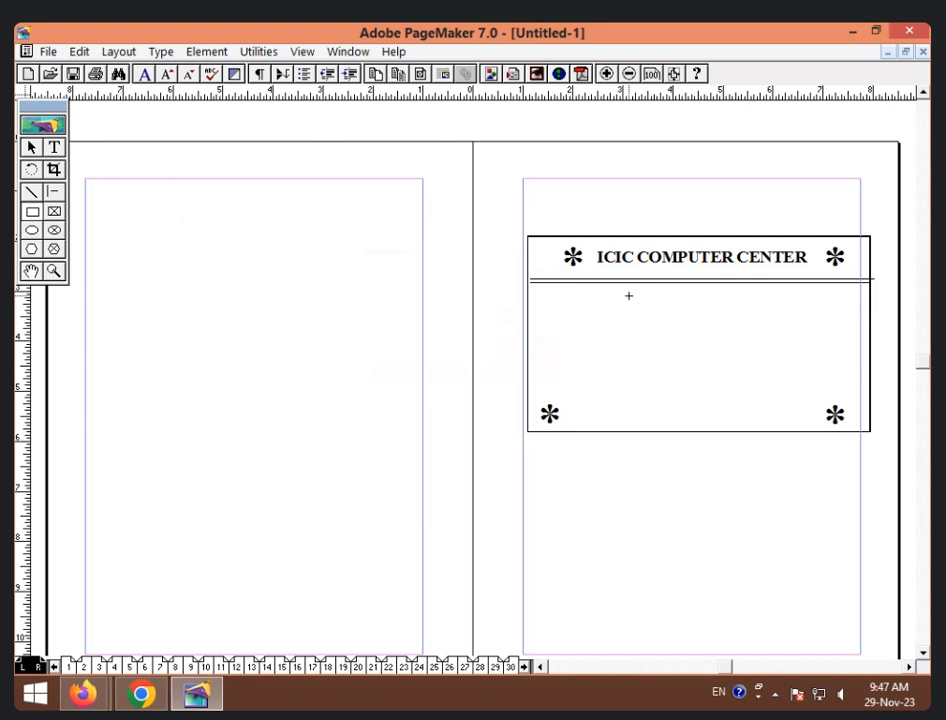
left_click_drag(629, 296, 777, 337)
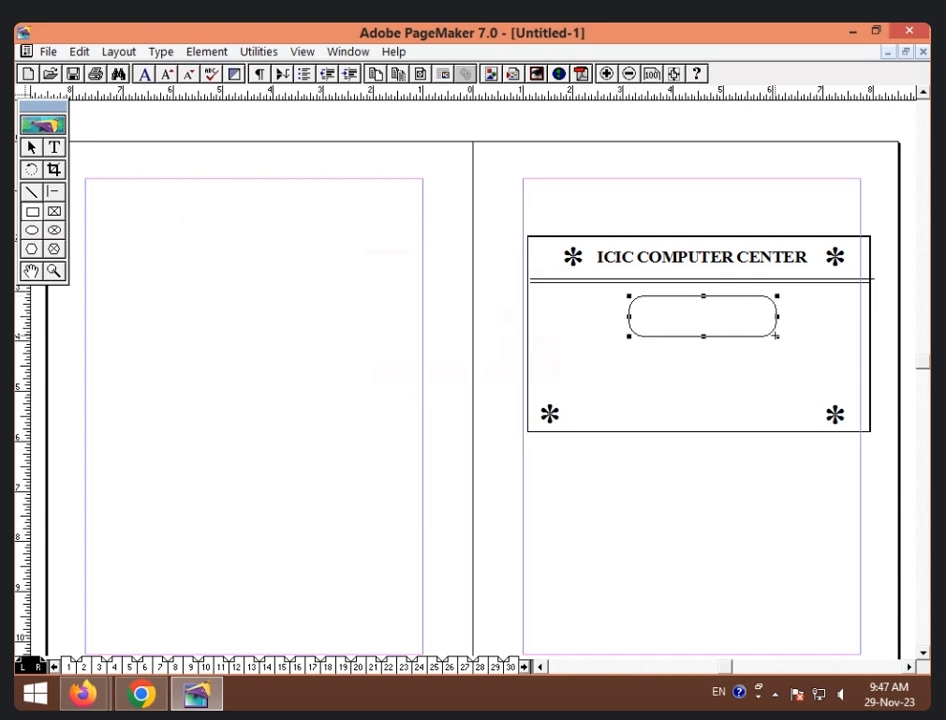
left_click(778, 338)
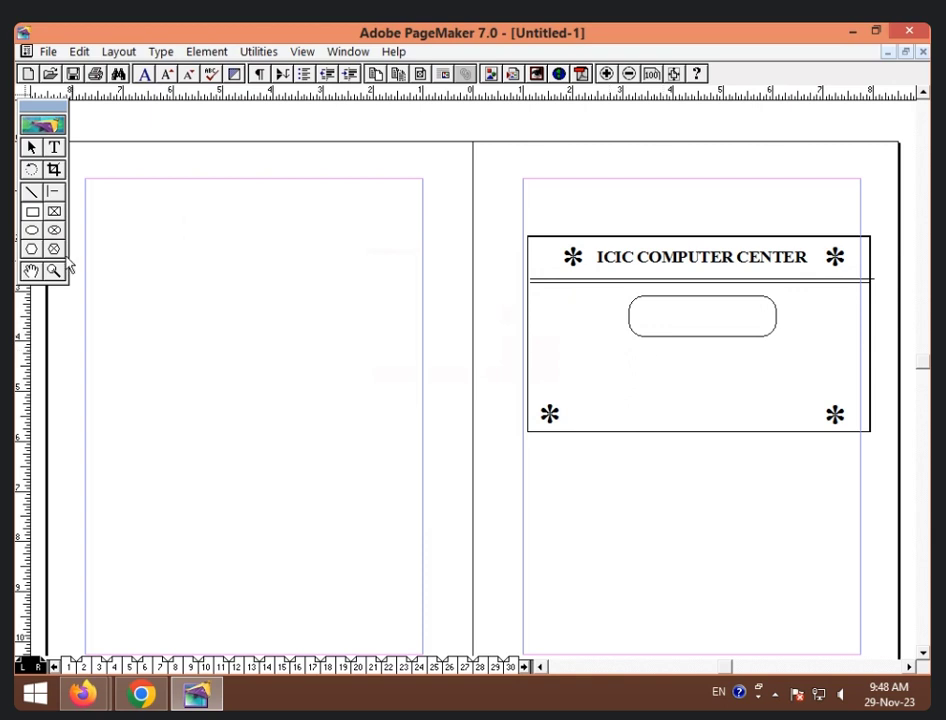
Delete the rounded rectangle below the double line.
left_click(31, 147)
left_click(705, 337)
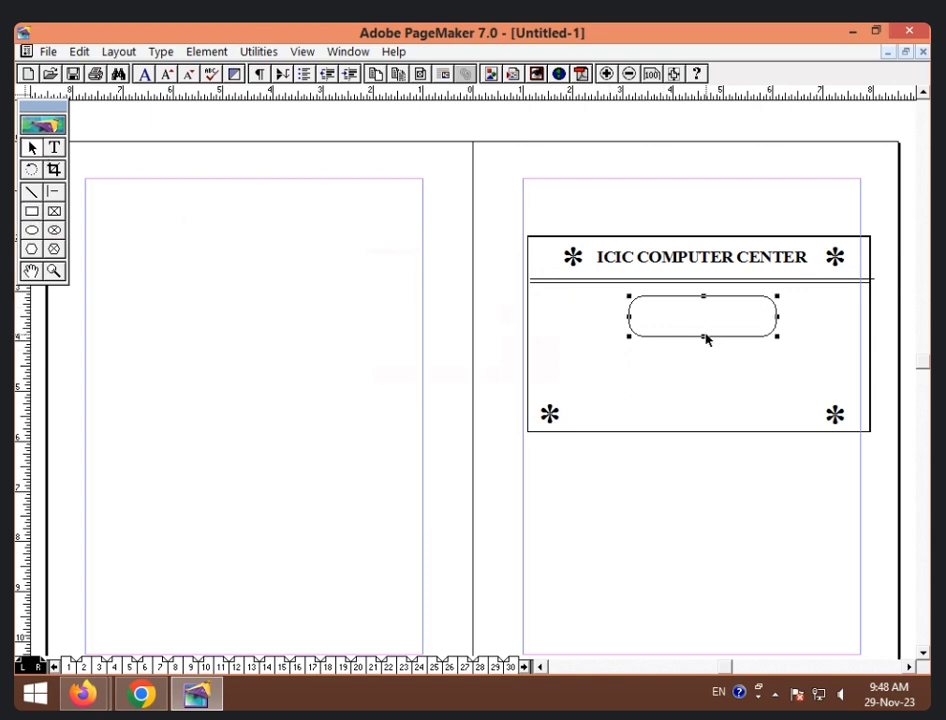
key("Delete")
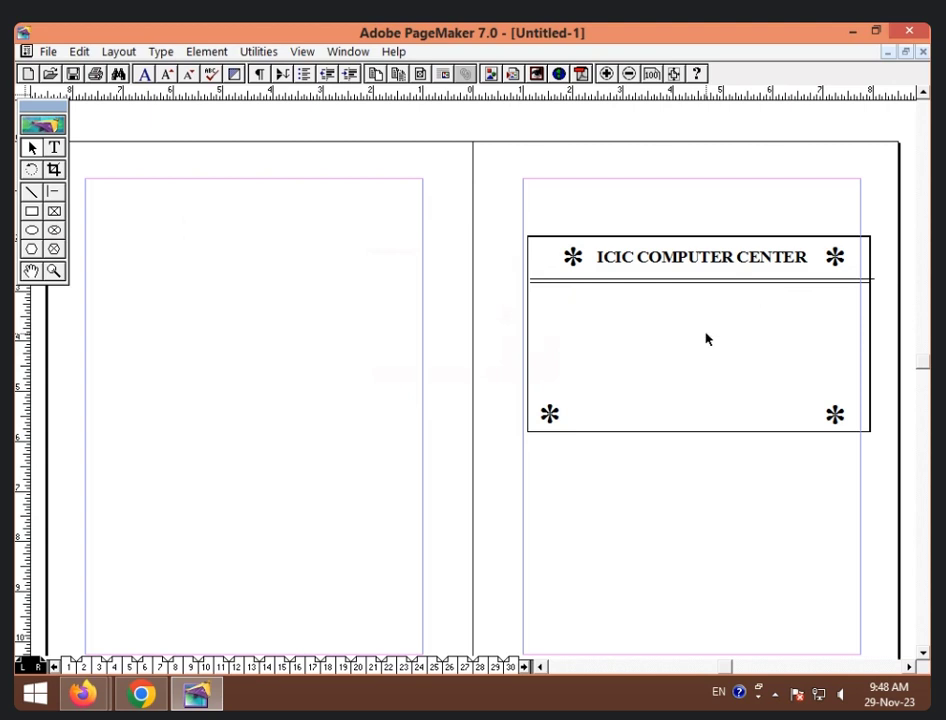
Draw two 14-sided star polygons with 27% star inset, about 1.7 and 1.9 inches wide, below the double line at opposite sides of the frame.
double_click(31, 249)
left_click_drag(471, 268, 339, 260)
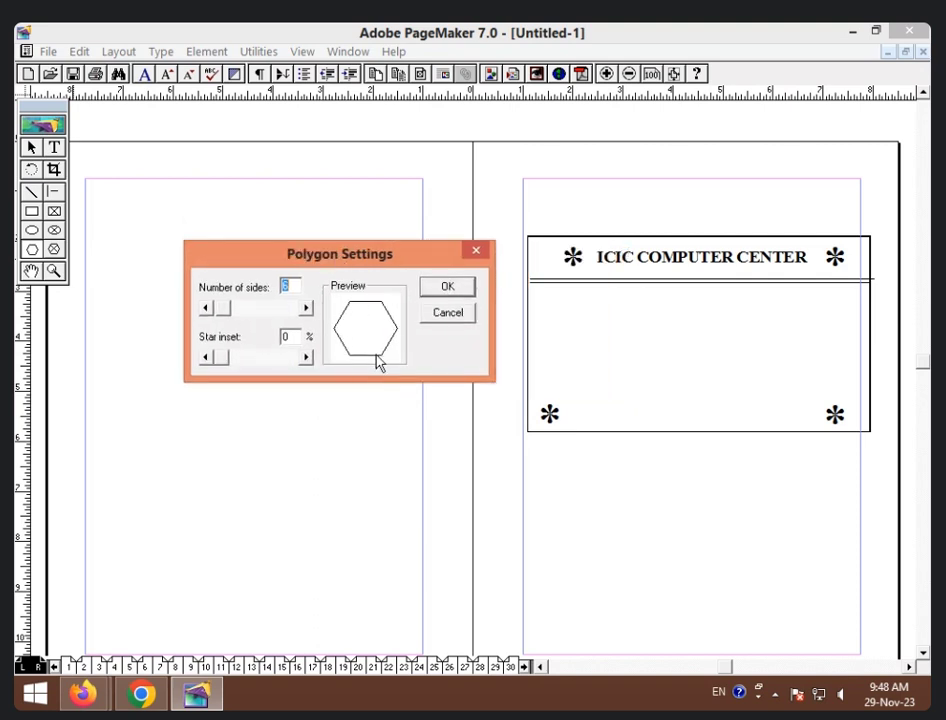
mouse_move(222, 312)
left_mouse_down()
mouse_move(242, 314)
mouse_move(230, 312)
left_mouse_up()
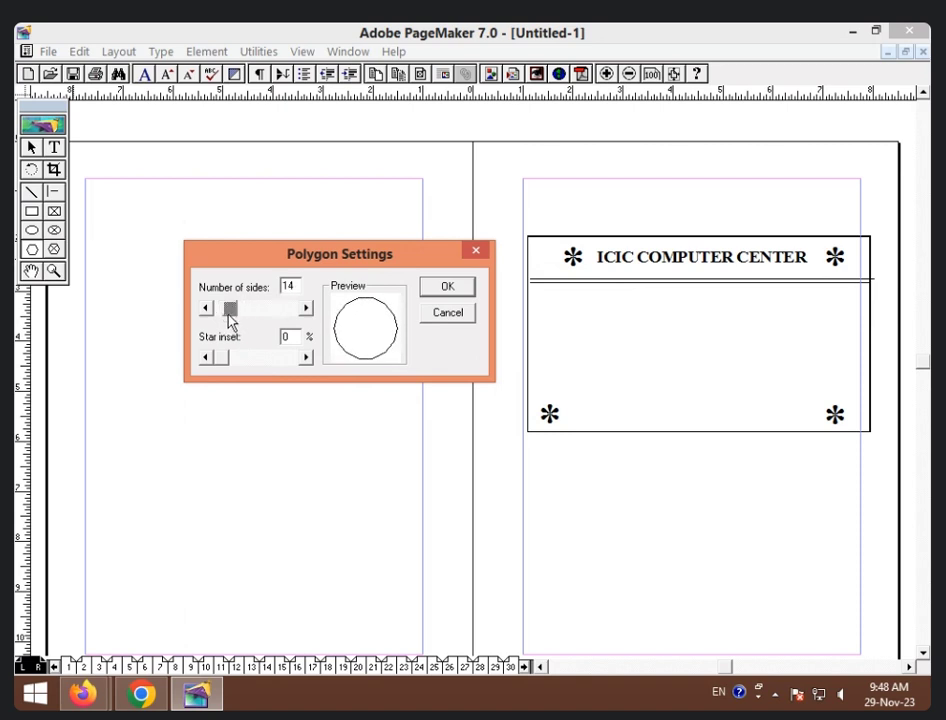
left_click_drag(222, 364, 244, 372)
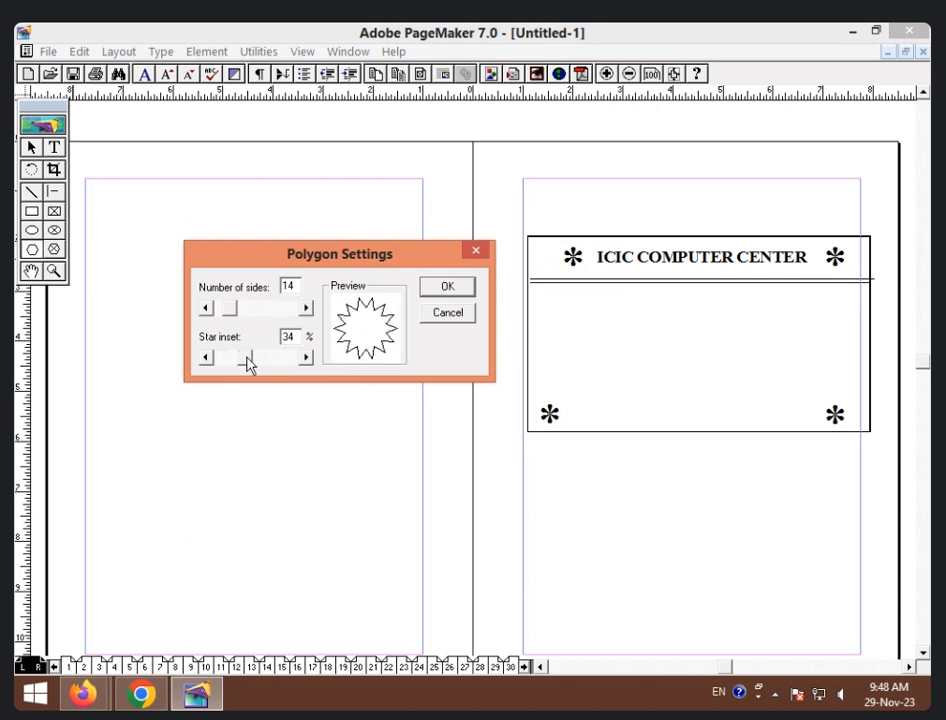
mouse_move(248, 365)
left_mouse_down()
mouse_move(232, 363)
mouse_move(246, 368)
left_mouse_up()
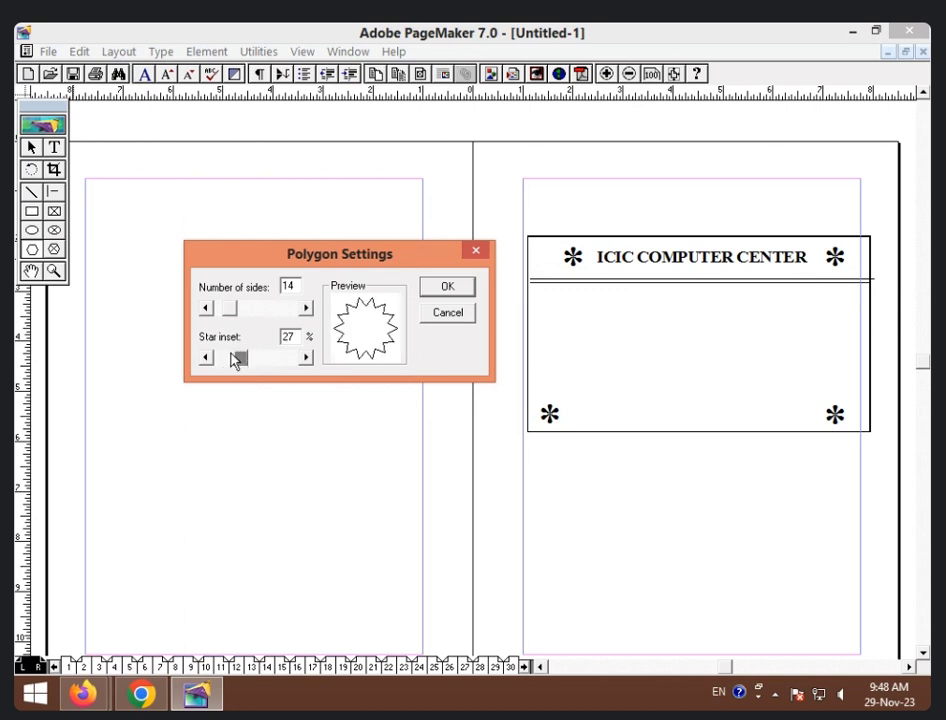
left_click(447, 290)
left_click(447, 290)
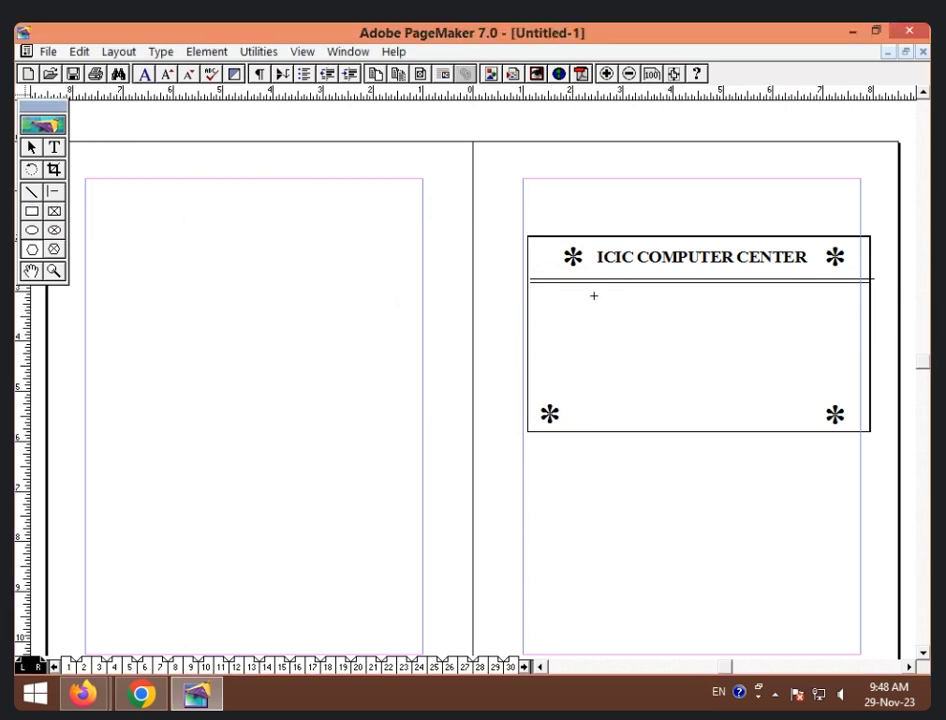
mouse_move(549, 297)
left_mouse_down()
mouse_move(606, 342)
mouse_move(632, 346)
left_mouse_up()
left_click_drag(741, 290, 838, 342)
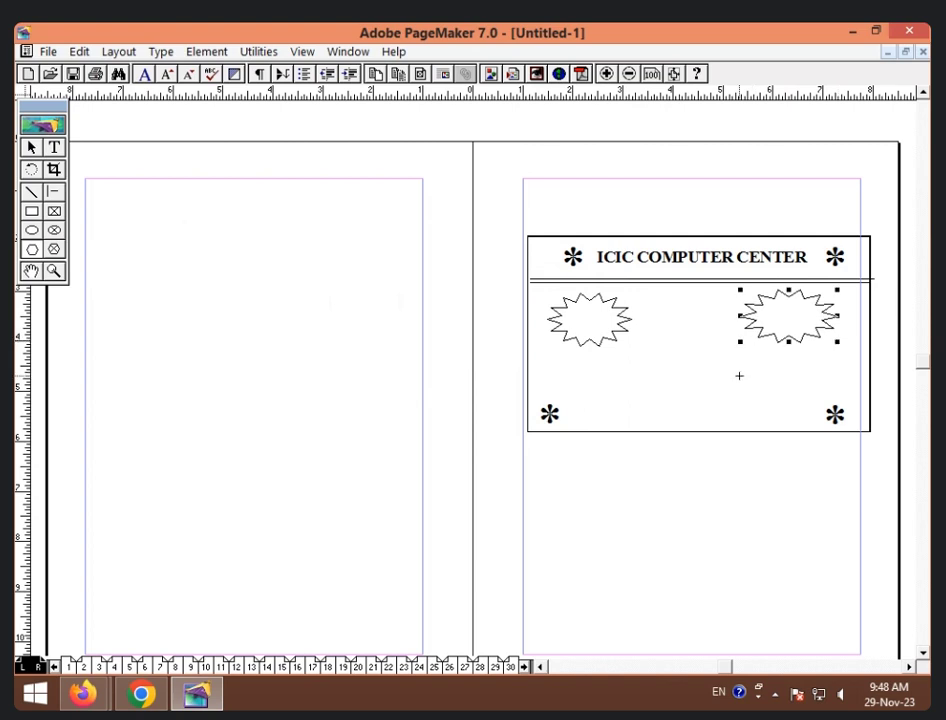
Add the text DCA inside the left starburst, enlarge it and keep it left-aligned.
left_click(42, 108)
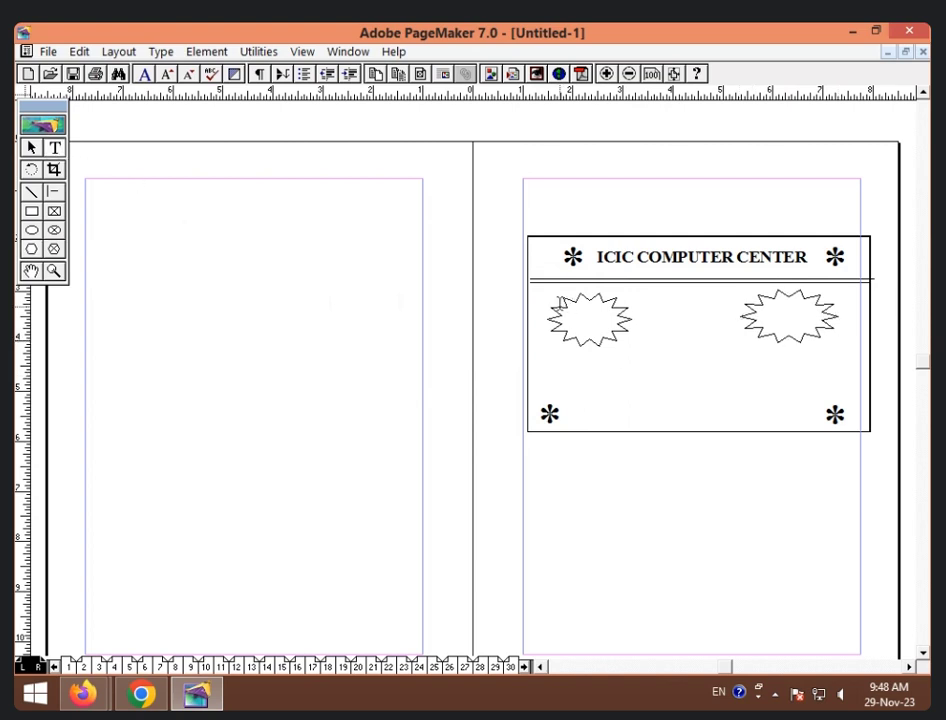
mouse_move(569, 320)
left_mouse_down()
mouse_move(597, 320)
mouse_move(583, 336)
left_mouse_up()
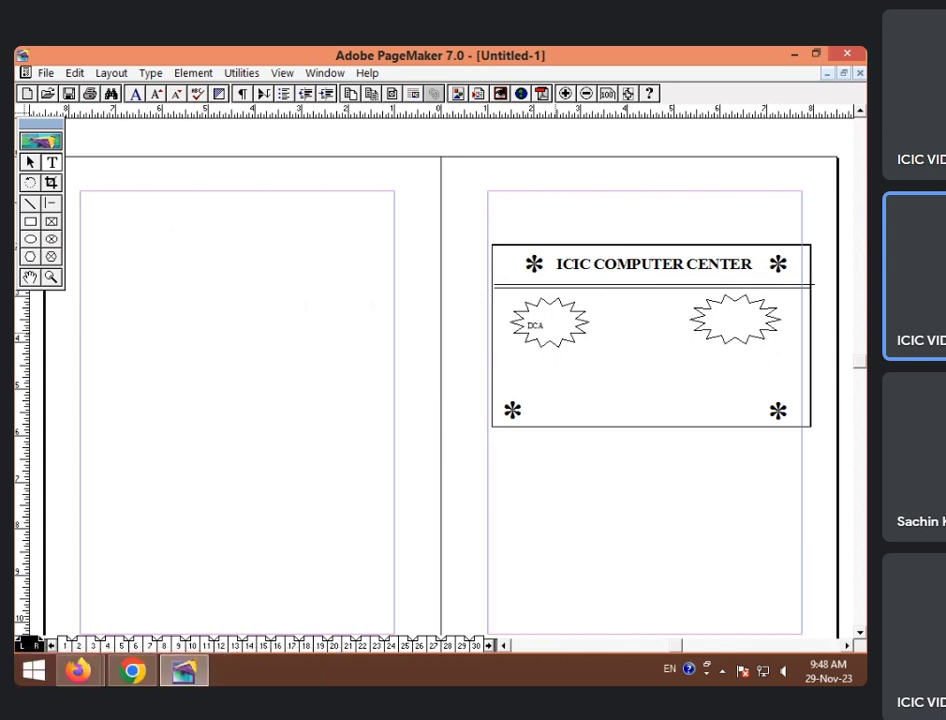
double_click(544, 326)
key("ctrl+shift+period")
key("ctrl+shift+period")
key("ctrl+shift+period")
key("ctrl+shift+period")
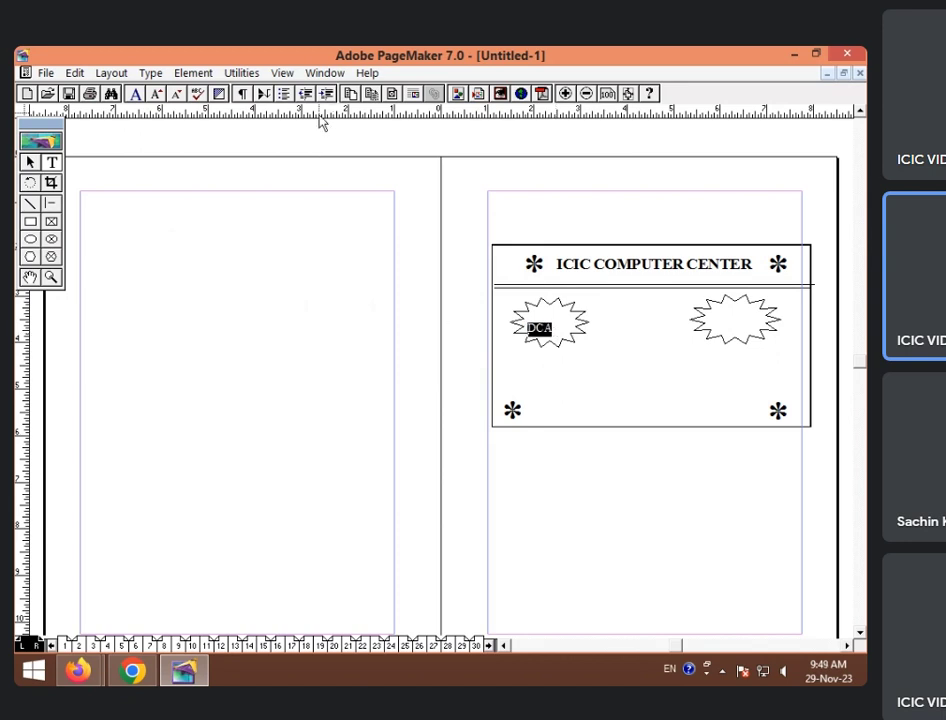
key("ctrl+shift+c")
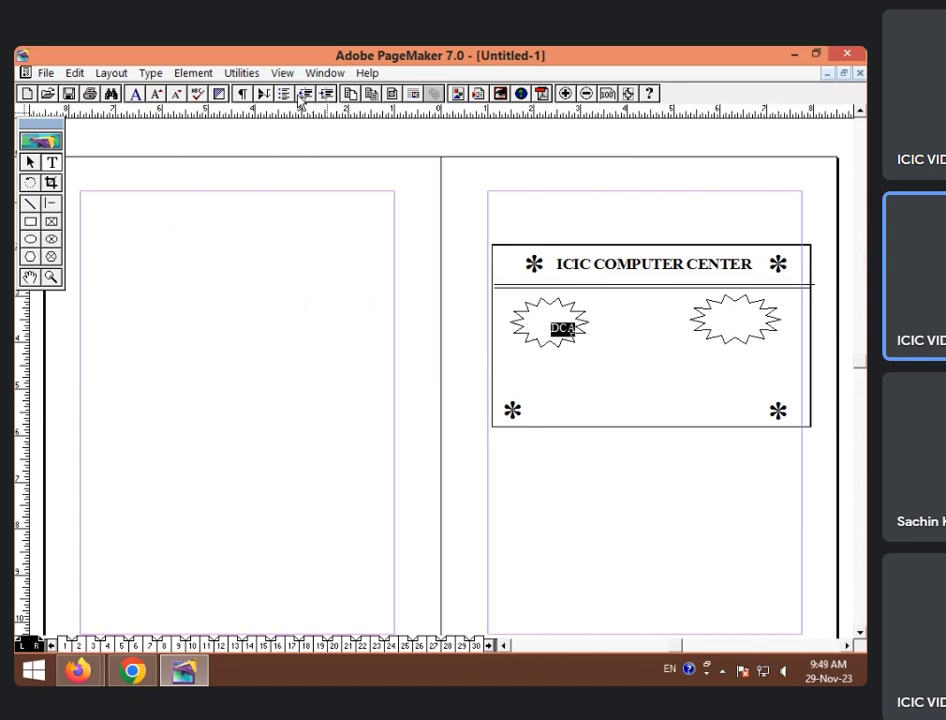
key("ctrl+shift+l")
left_click(663, 325)
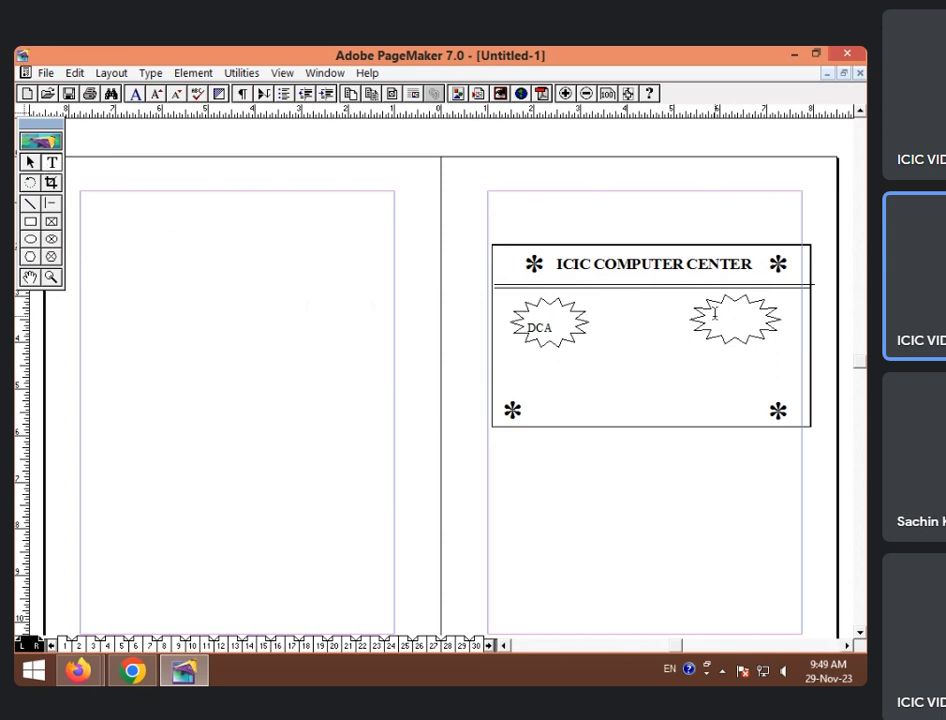
Add the text PGDCA inside the right starburst, enlarge it and indent it toward the right.
left_click_drag(705, 310, 771, 320)
double_click(707, 311)
key("ctrl+shift+period")
key("ctrl+shift+period")
key("ctrl+shift+period")
key("ctrl+shift+period")
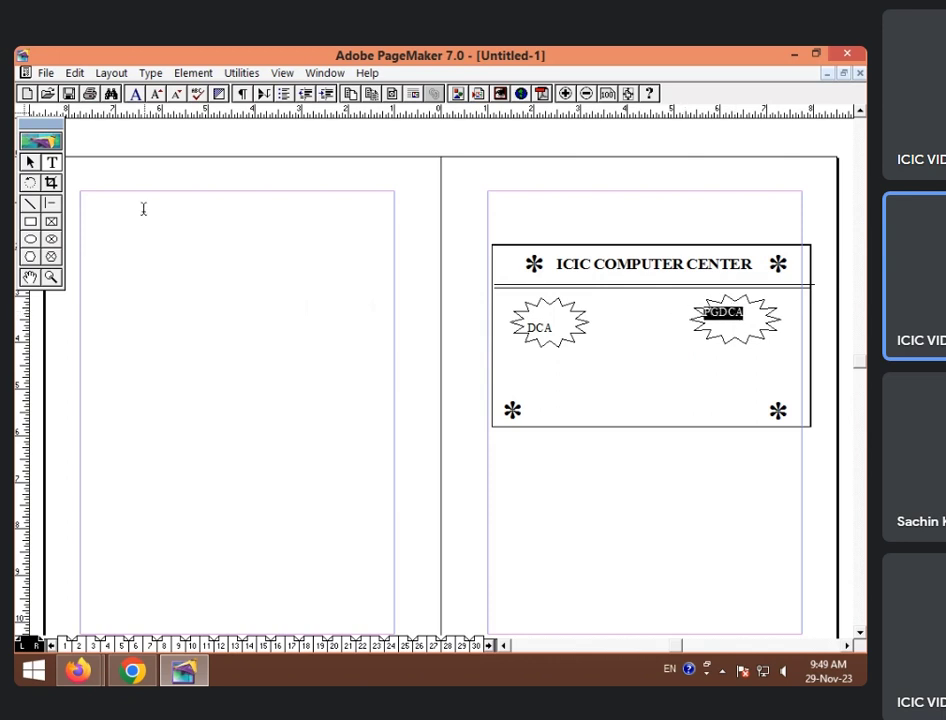
left_click(327, 94)
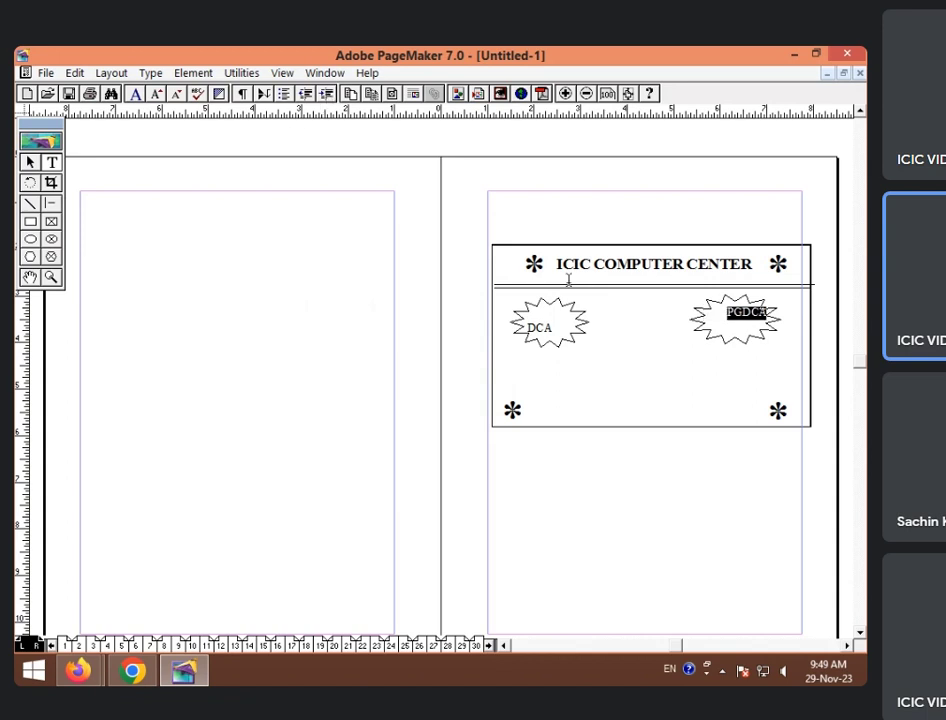
left_click(547, 428)
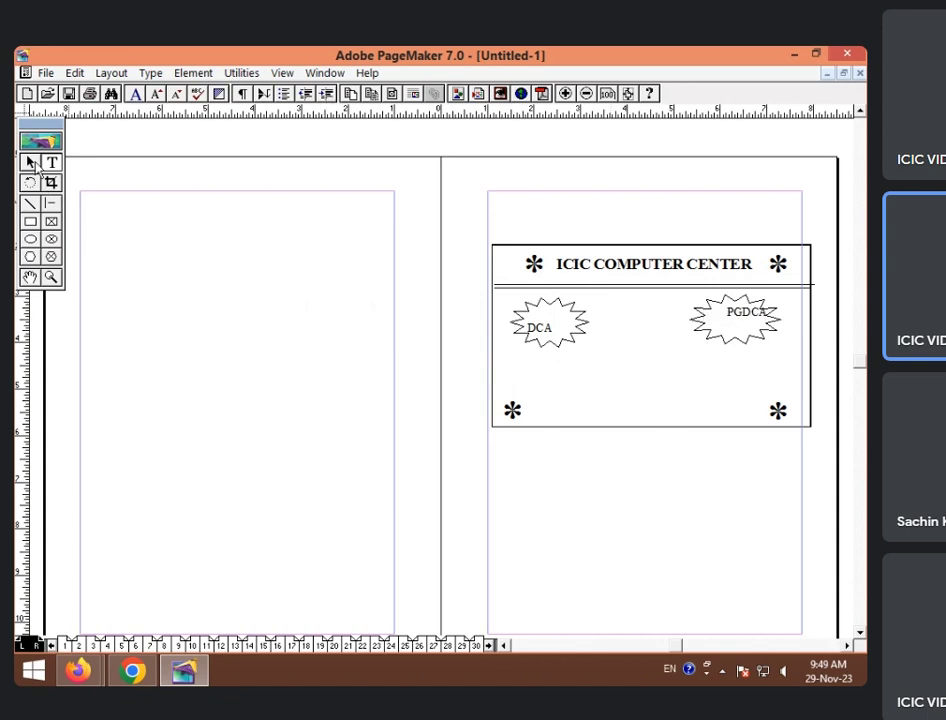
left_click(555, 312)
left_click_drag(555, 312, 544, 316)
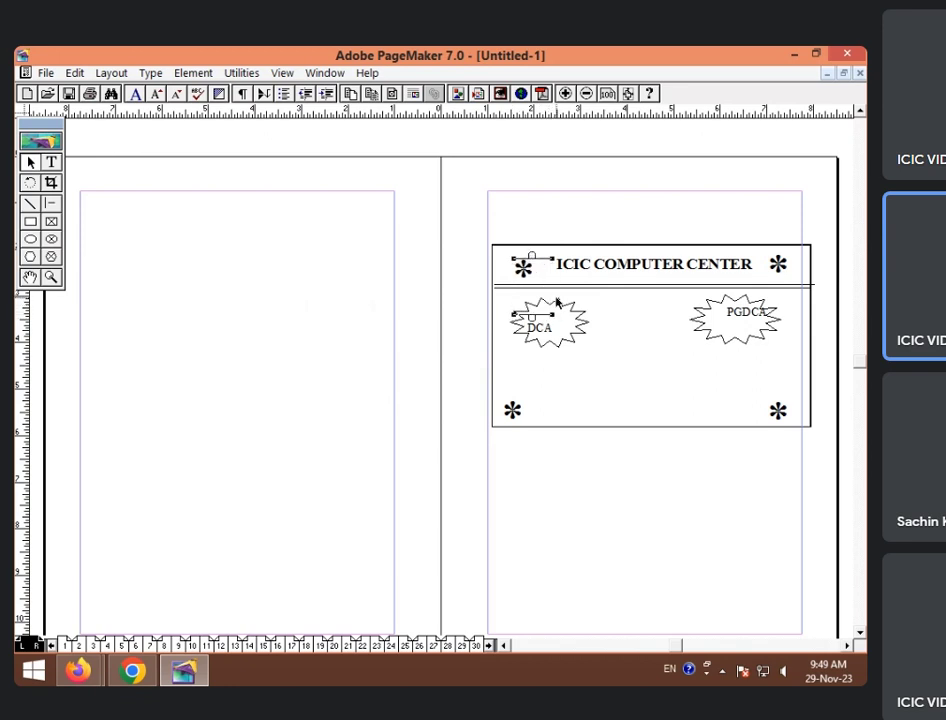
key("ctrl+z")
left_click(604, 343)
left_click(578, 329)
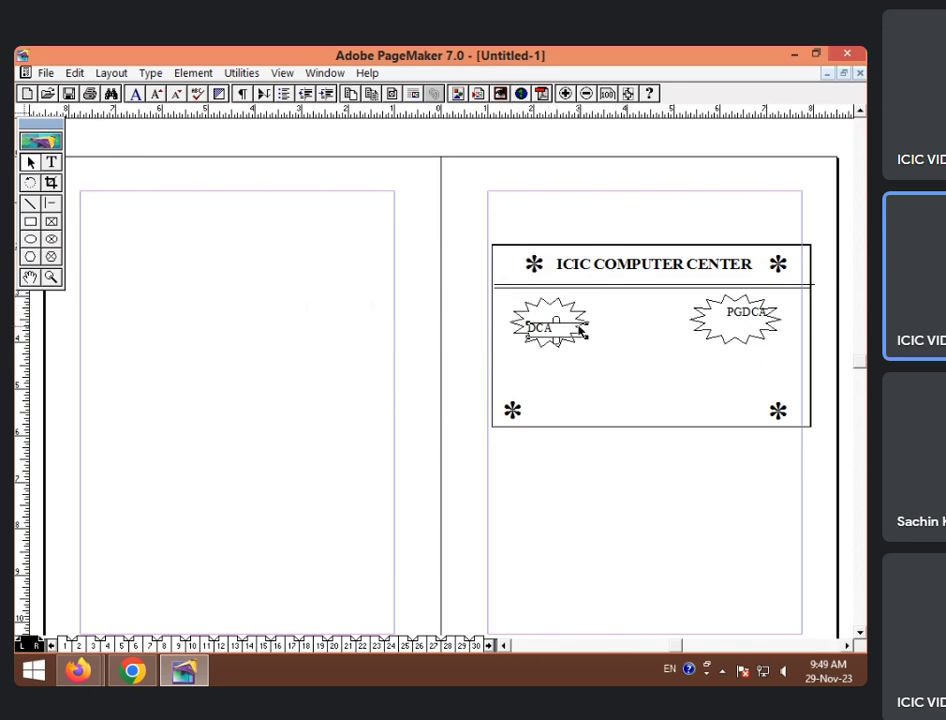
left_click(560, 345)
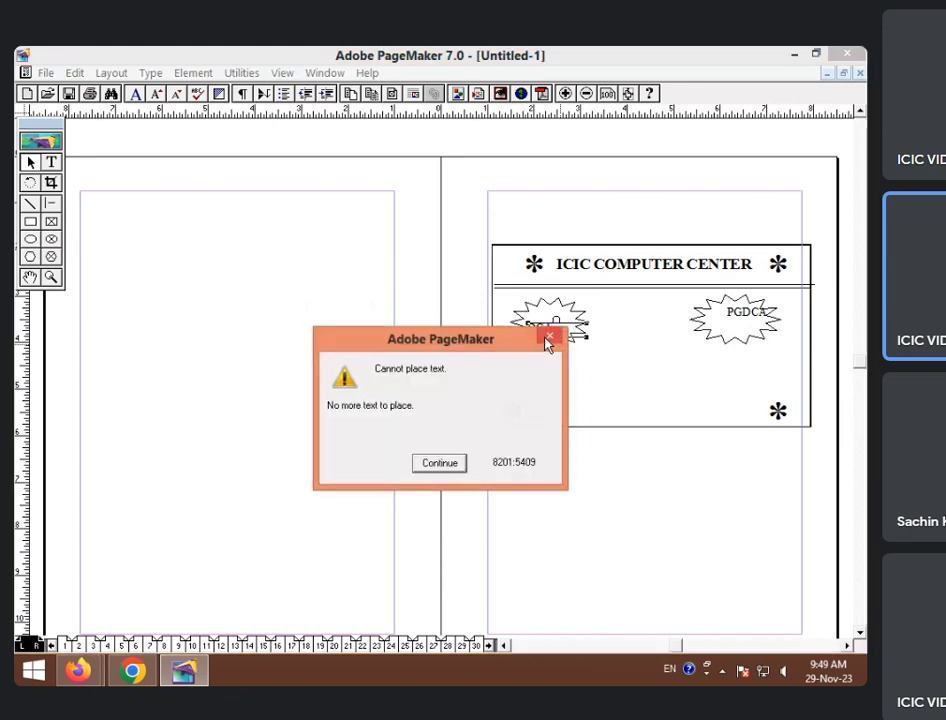
left_click(439, 463)
left_click(558, 393)
Shift the left starburst so it surrounds DCA and the right starburst so it surrounds PGDCA.
left_click(573, 345)
left_click_drag(573, 345, 563, 348)
left_click(724, 338)
left_click_drag(726, 342, 748, 298)
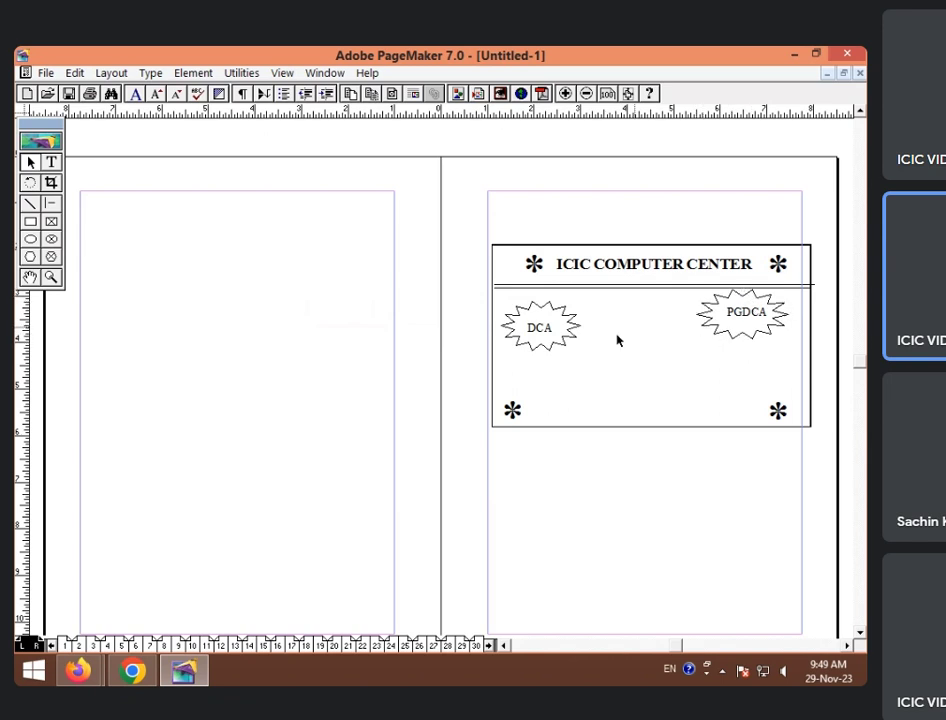
Move the left starburst and its DCA text up to line up with the PGDCA starburst.
left_click(550, 308)
left_click(575, 326)
left_click_drag(575, 326, 549, 314)
left_click(553, 327)
left_click(612, 351)
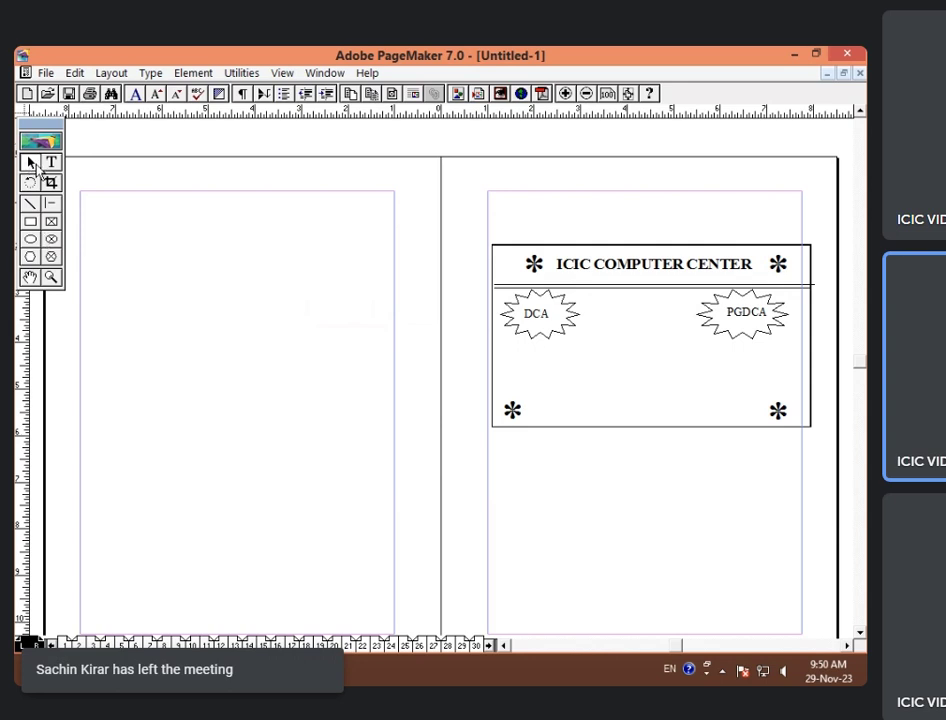
Fill the DCA starburst with Cyan at a 40% tint.
left_click(561, 336)
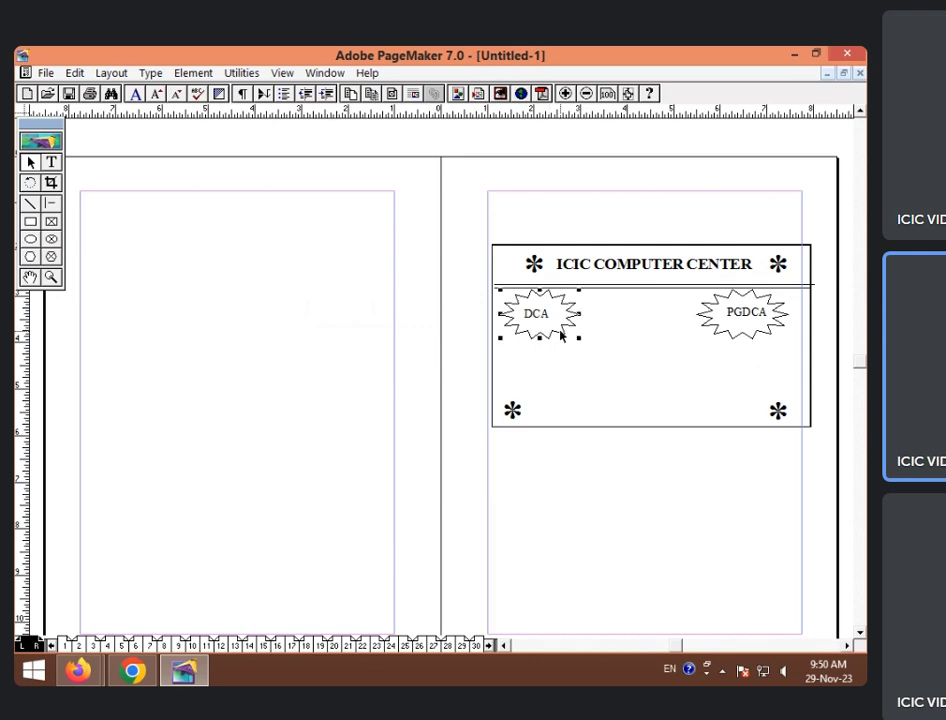
key("ctrl+j")
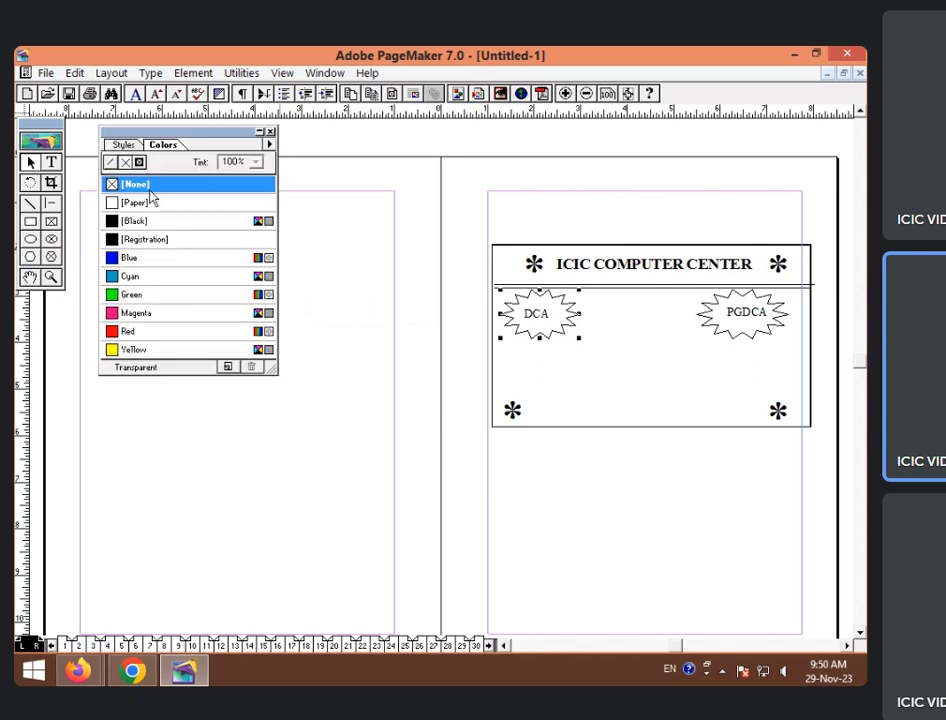
left_click(141, 232)
left_click(144, 278)
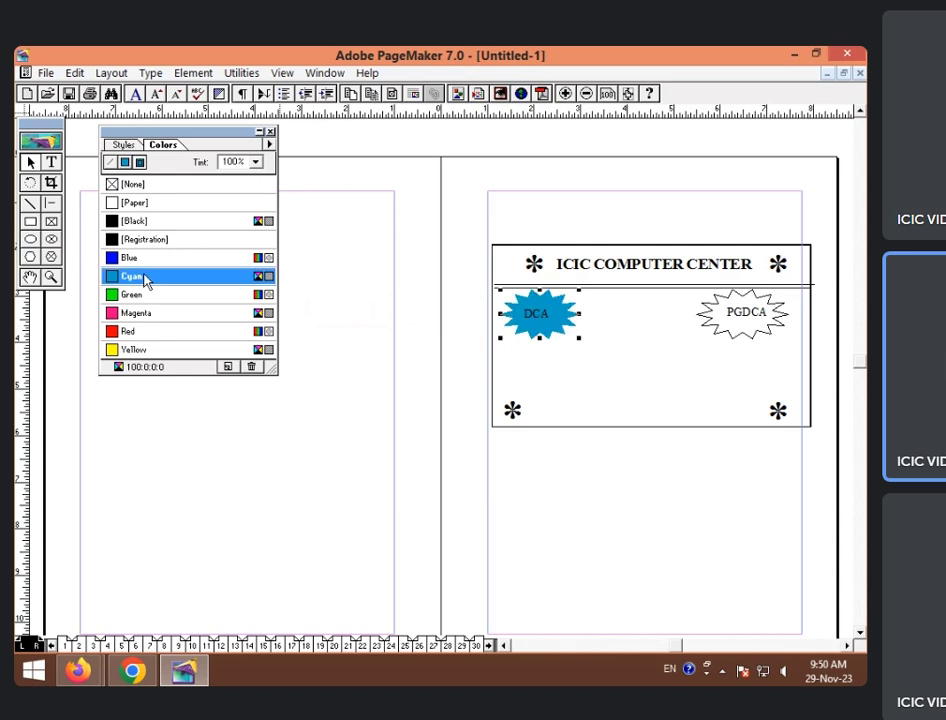
left_click(256, 162)
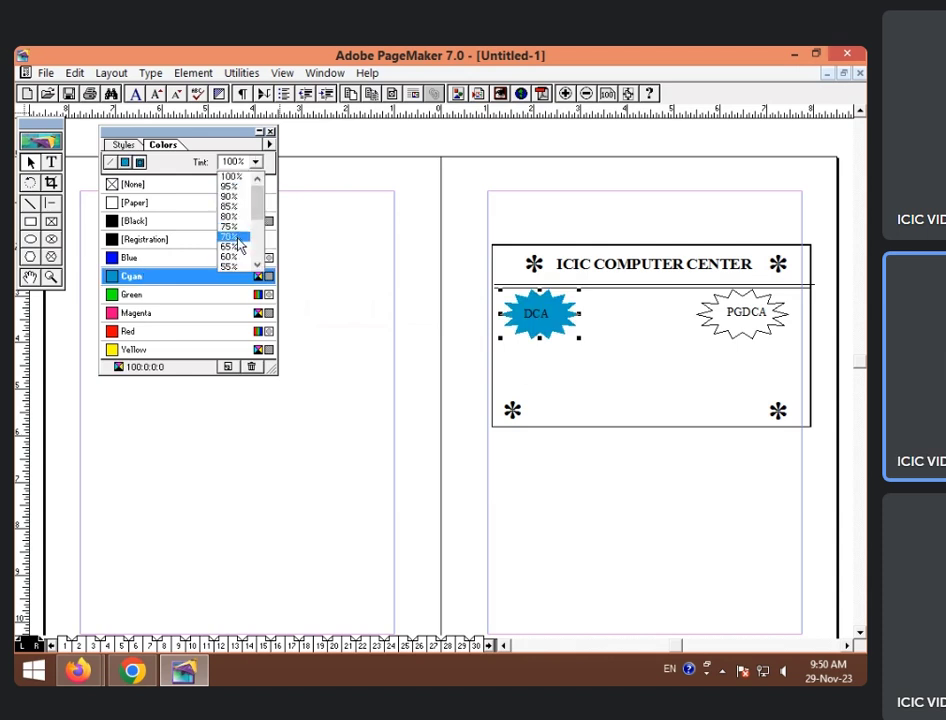
left_click(236, 238)
left_click(256, 162)
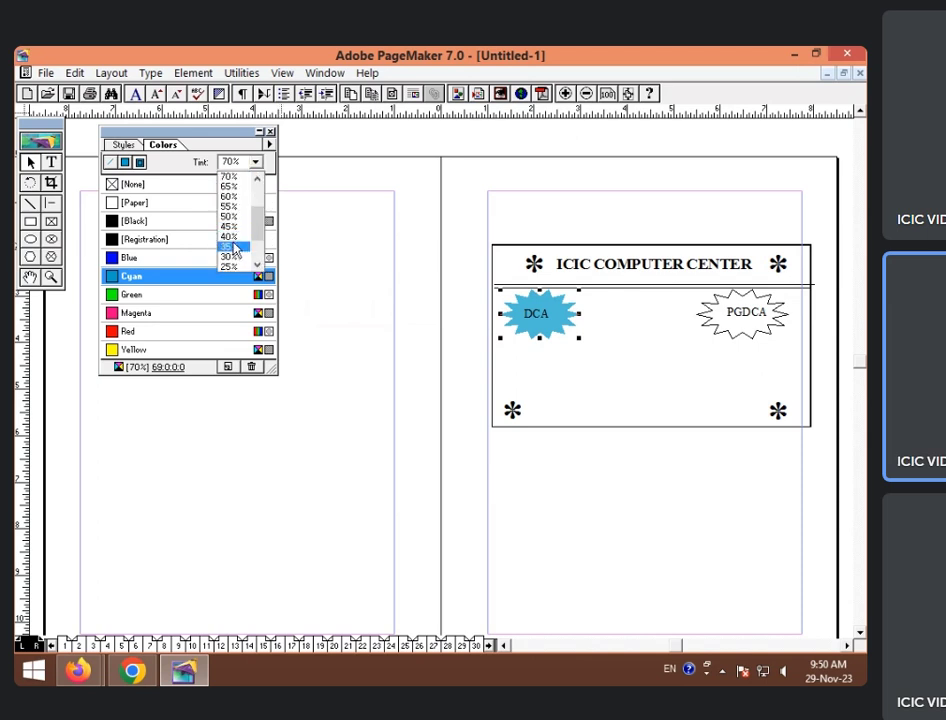
left_click(232, 240)
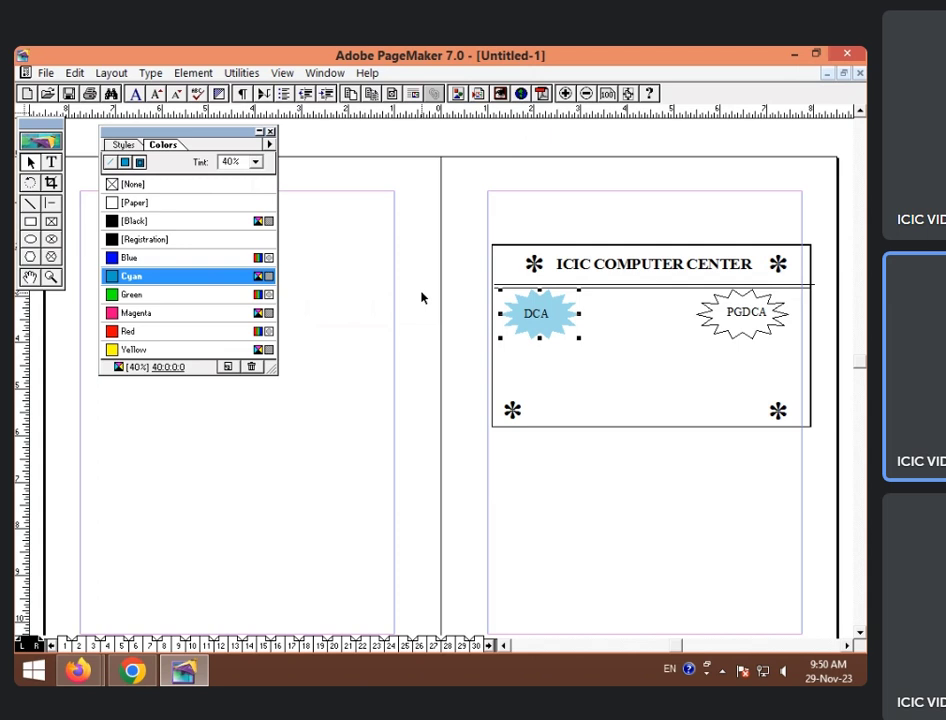
Fill the PGDCA starburst with Cyan at a 40% tint.
left_click(742, 306)
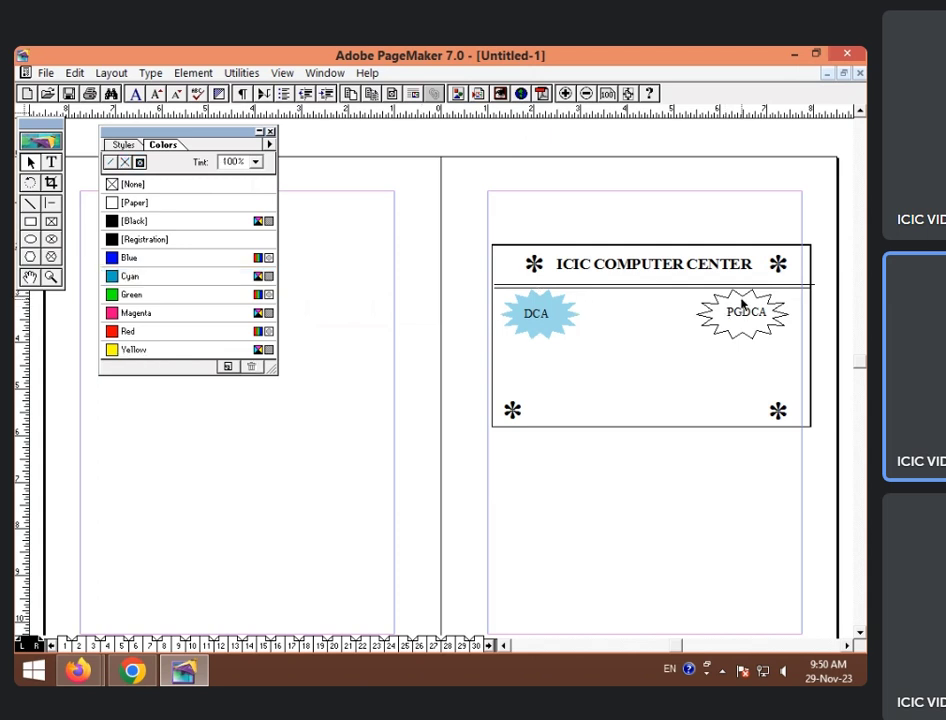
left_click(741, 298)
left_click(170, 284)
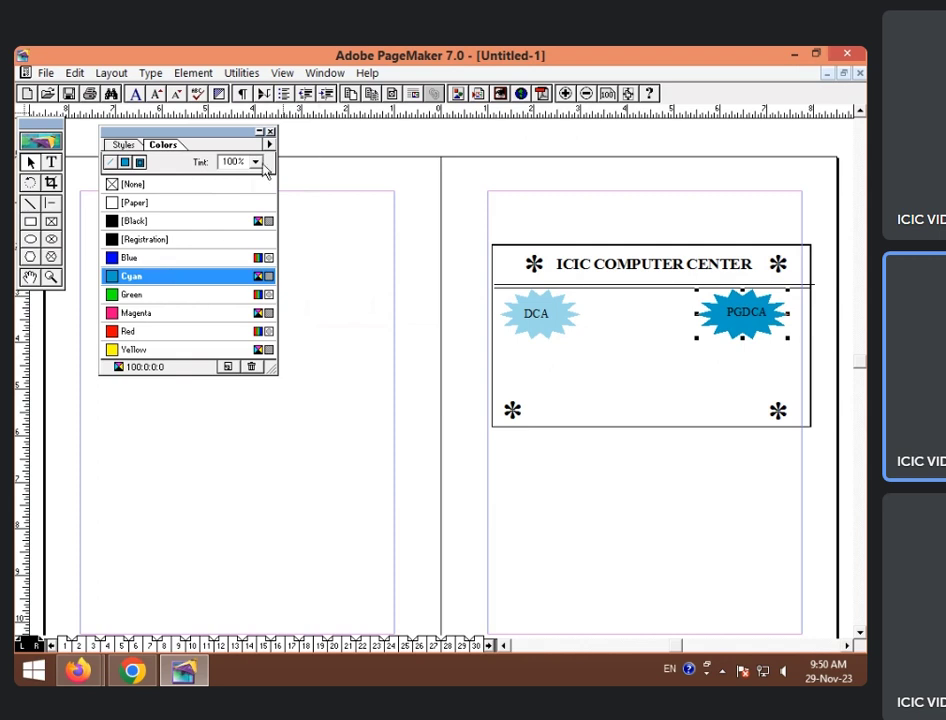
left_click(255, 162)
scroll(236, 250, "down", 3)
left_click(237, 266)
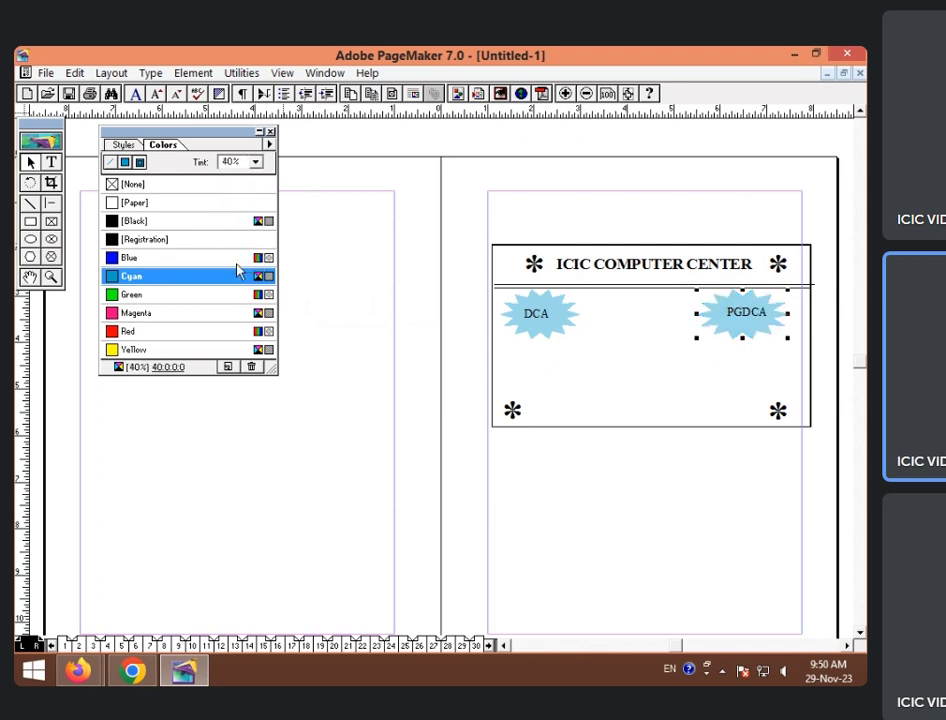
left_click(633, 379)
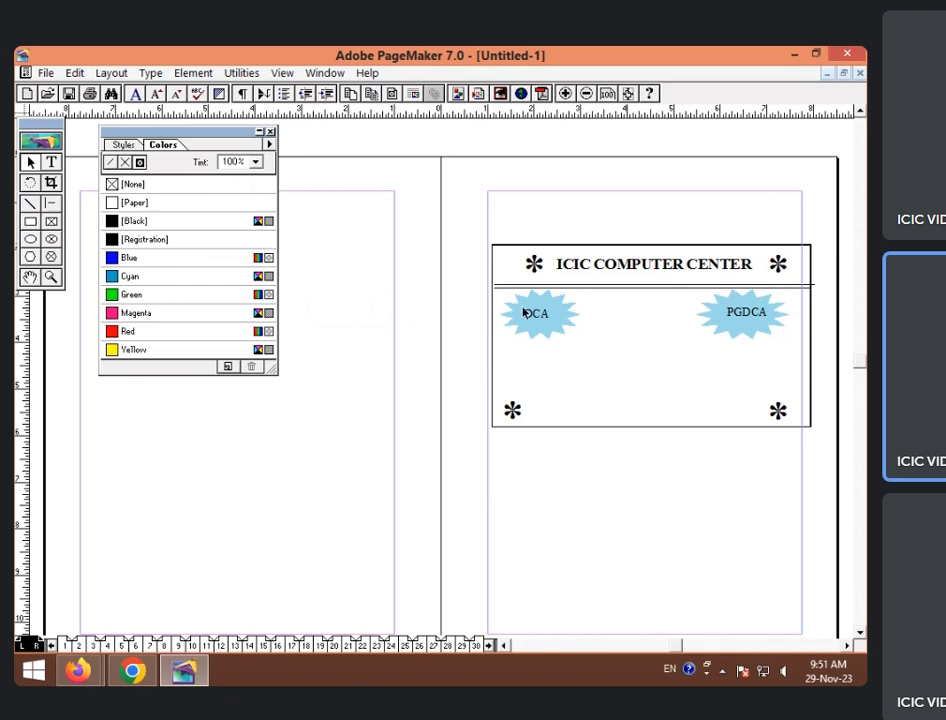
Add the text JOB TRAINING FREE in a new text block just below and between the two starbursts.
left_click_drag(213, 133, 245, 107)
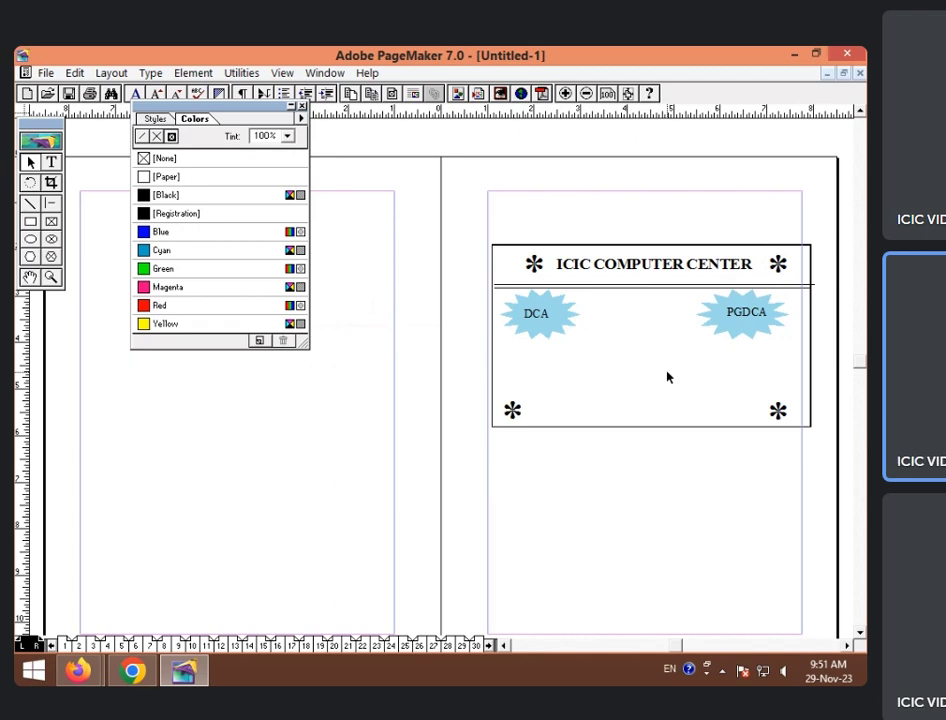
left_click(51, 161)
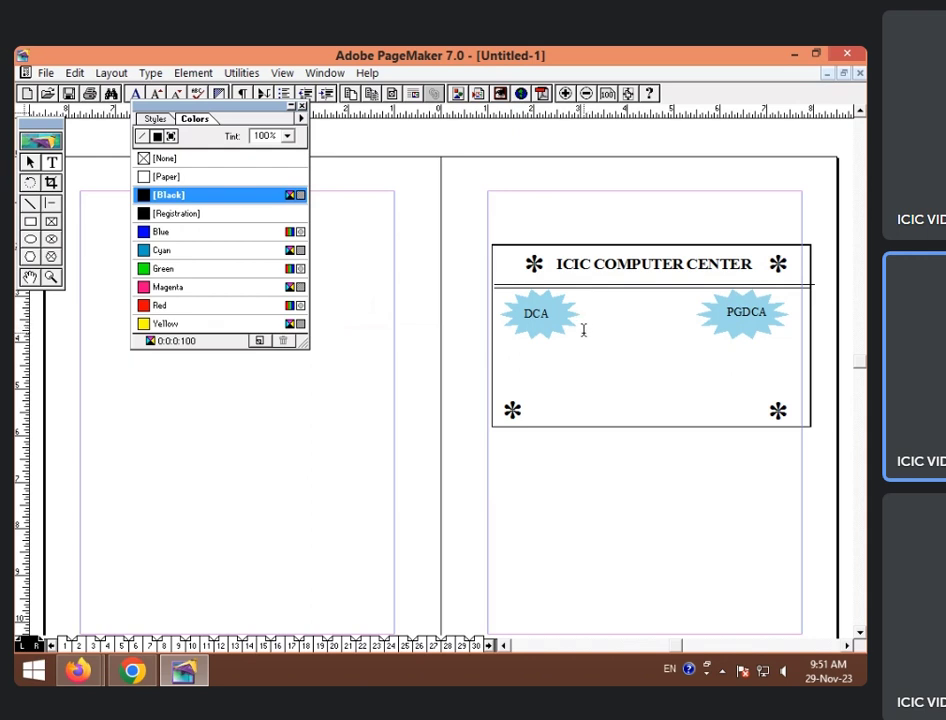
left_click_drag(577, 338, 739, 368)
type("G FREE")
Enlarge the whole JOB TRAINING FREE line by nine size increments.
key("ctrl+a")
key("ctrl+shift+period")
key("ctrl+shift+period")
key("ctrl+shift+period")
key("ctrl+shift+period")
key("ctrl+shift+period")
key("ctrl+shift+period")
key("ctrl+shift+period")
key("ctrl+shift+period")
key("ctrl+shift+period")
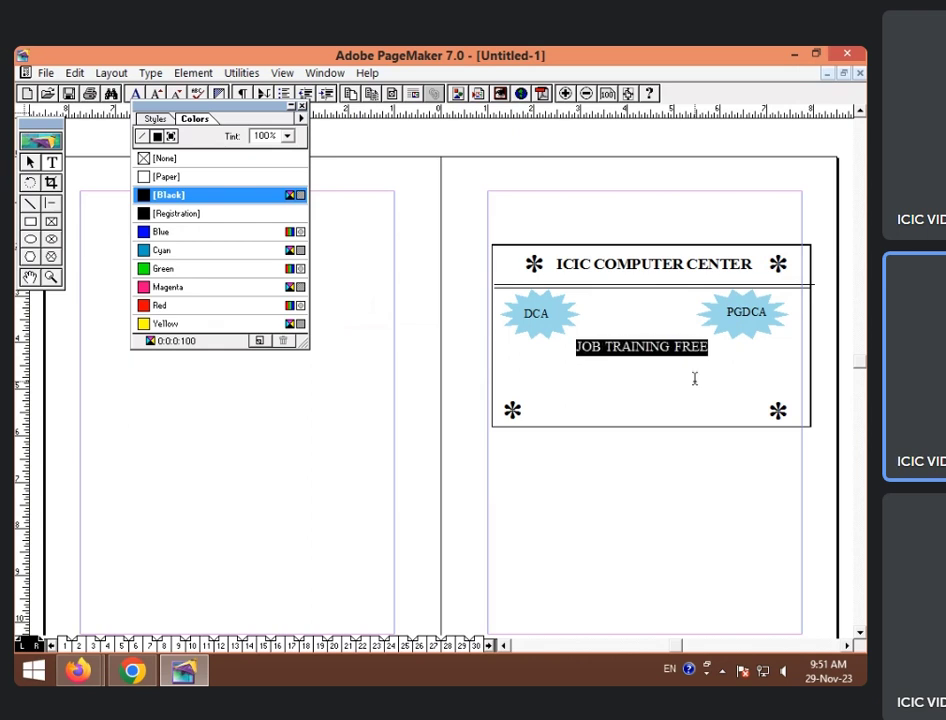
left_click(694, 378)
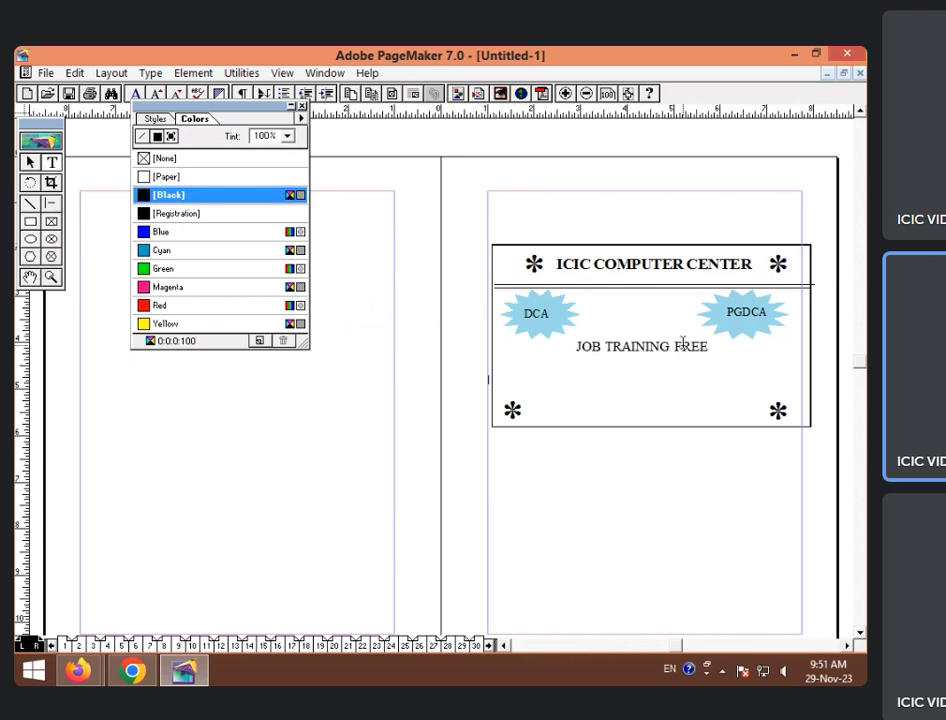
left_click_drag(710, 346, 568, 352)
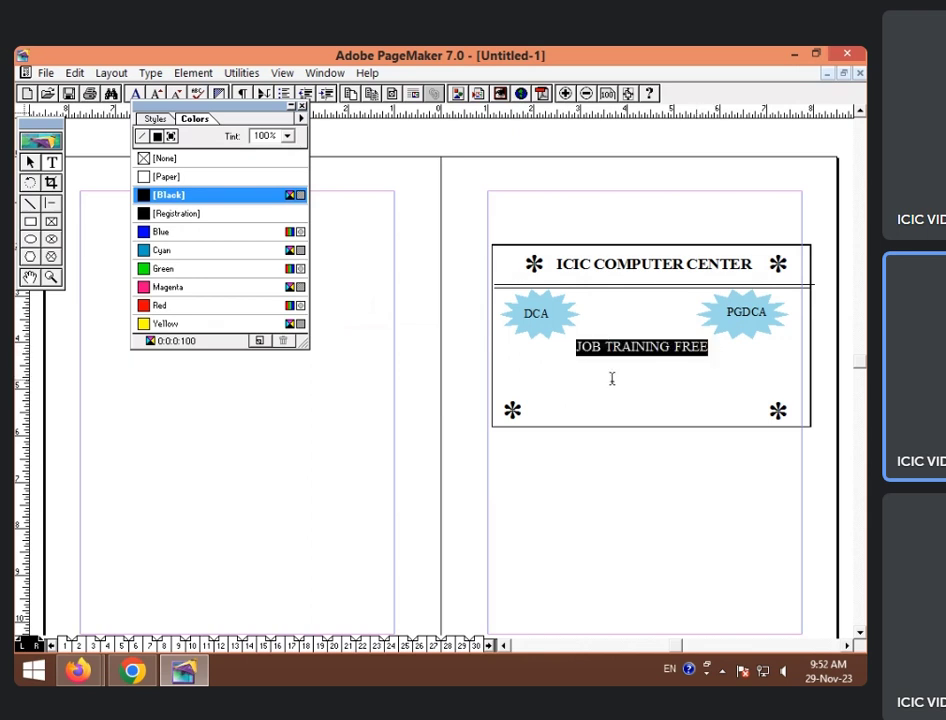
left_click(689, 415)
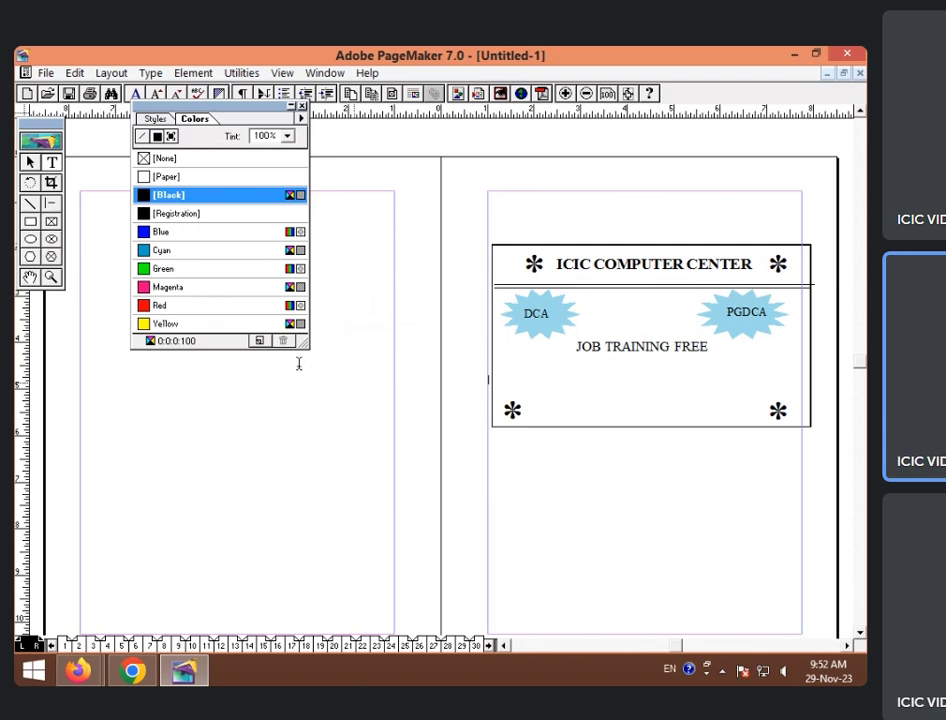
Fill the advertisement's outer frame with Red at a 25% tint.
left_click(31, 163)
left_click(589, 428)
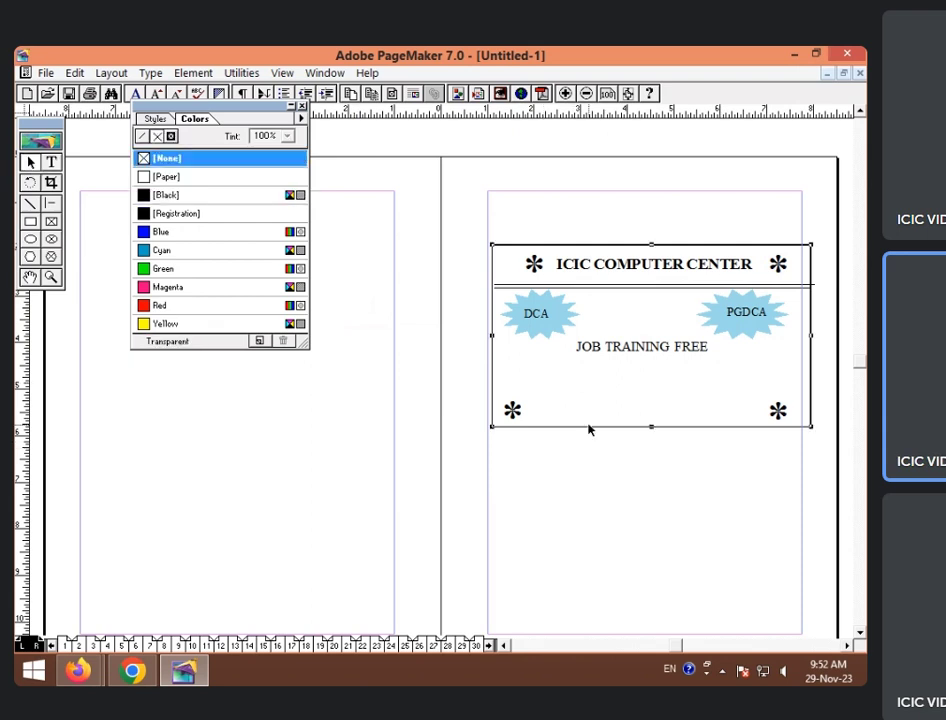
left_click(170, 303)
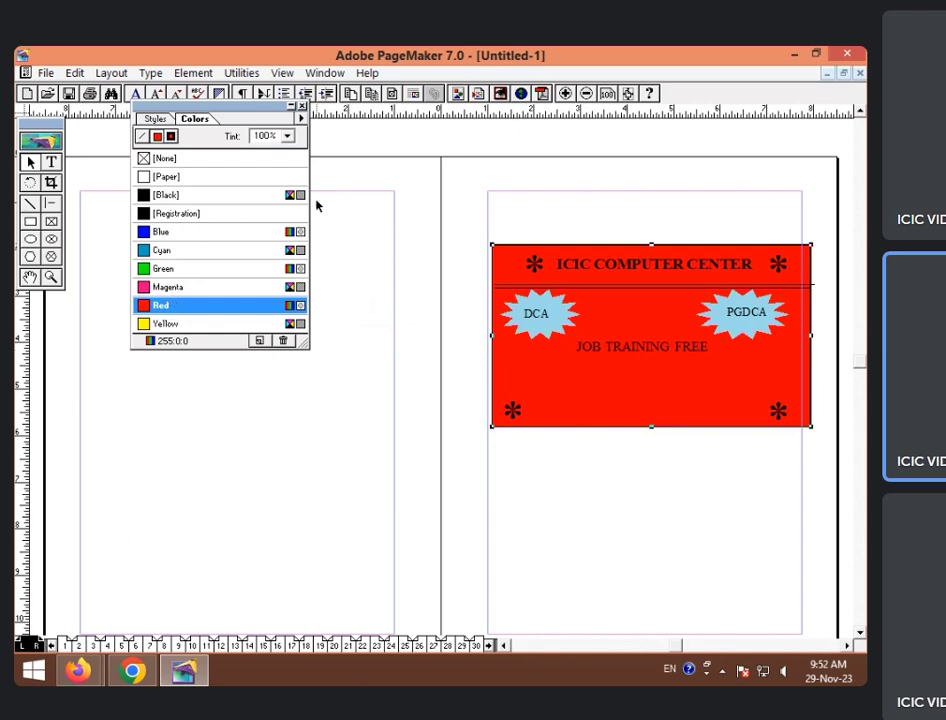
left_click(287, 136)
scroll(268, 215, "down", 1)
scroll(266, 217, "down", 2)
left_click(264, 188)
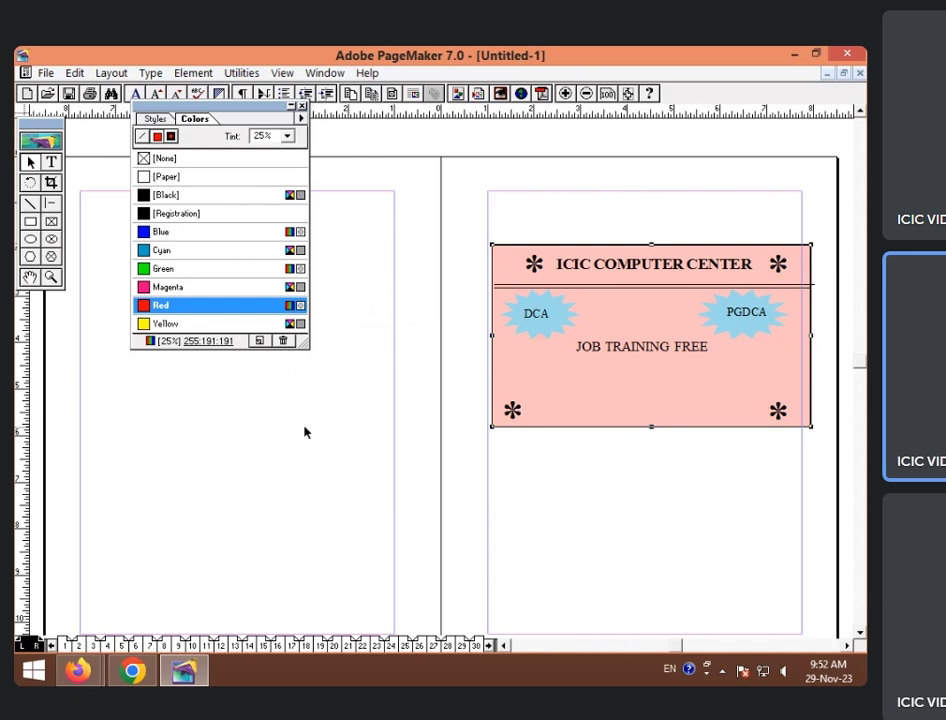
left_click(635, 432)
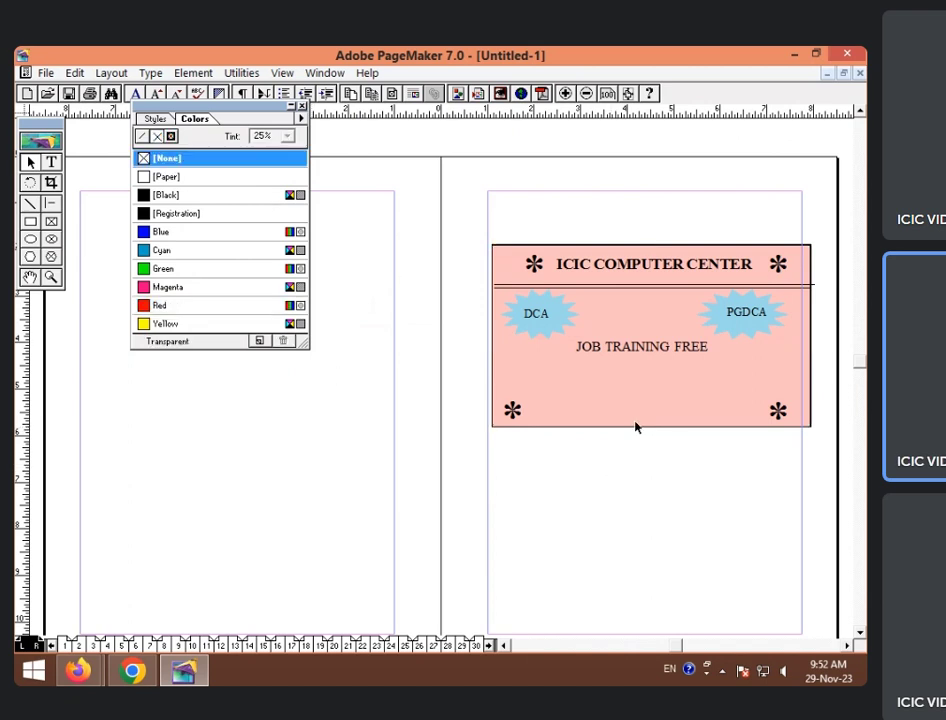
Move the JOB TRAINING FREE line slightly up between the two starbursts and close the Colors palette.
left_click(661, 344)
left_click(658, 347)
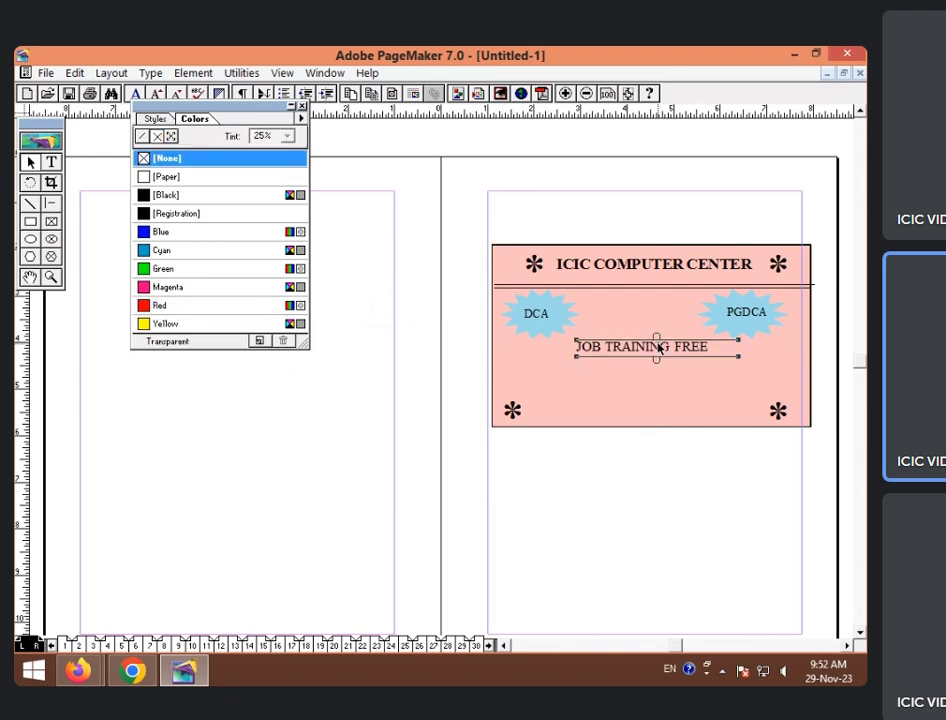
left_click_drag(658, 347, 643, 336)
left_click(642, 427)
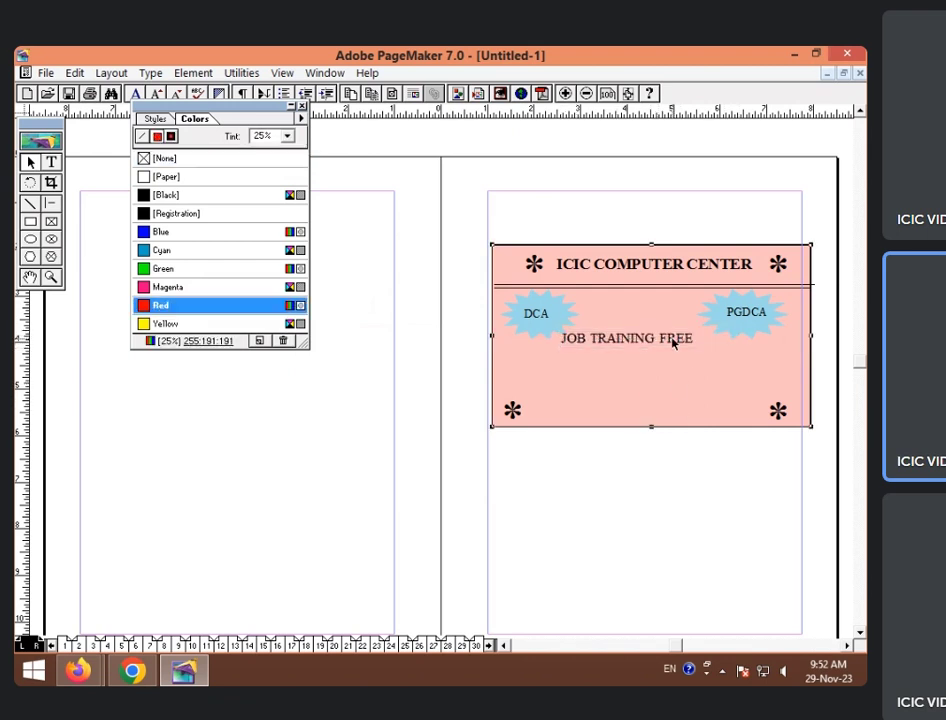
left_click(672, 342)
left_click_drag(662, 334, 670, 337)
left_click(676, 418)
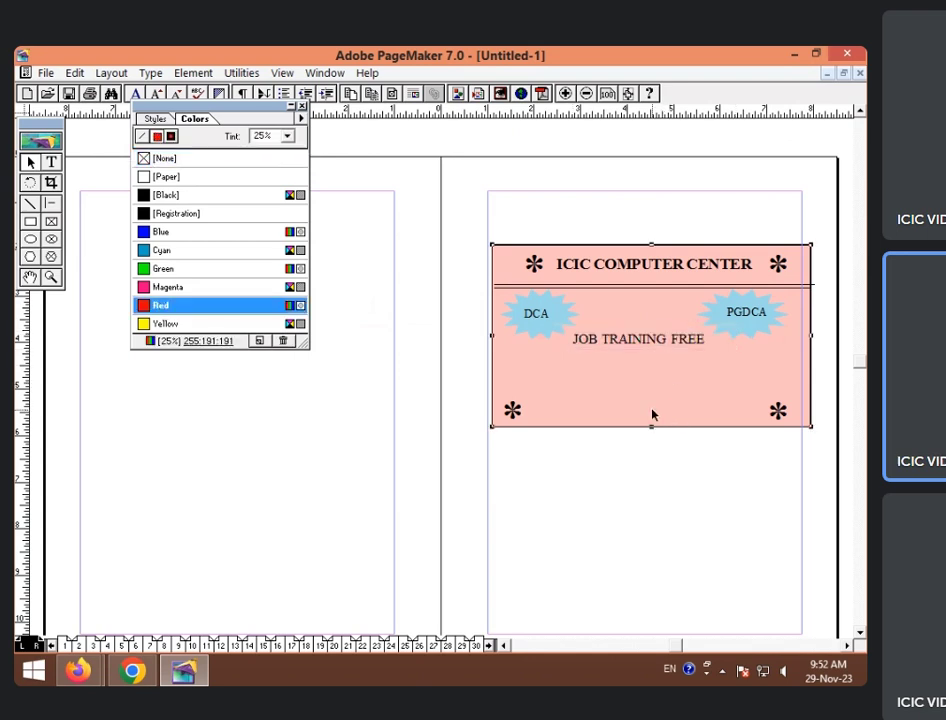
left_click(303, 106)
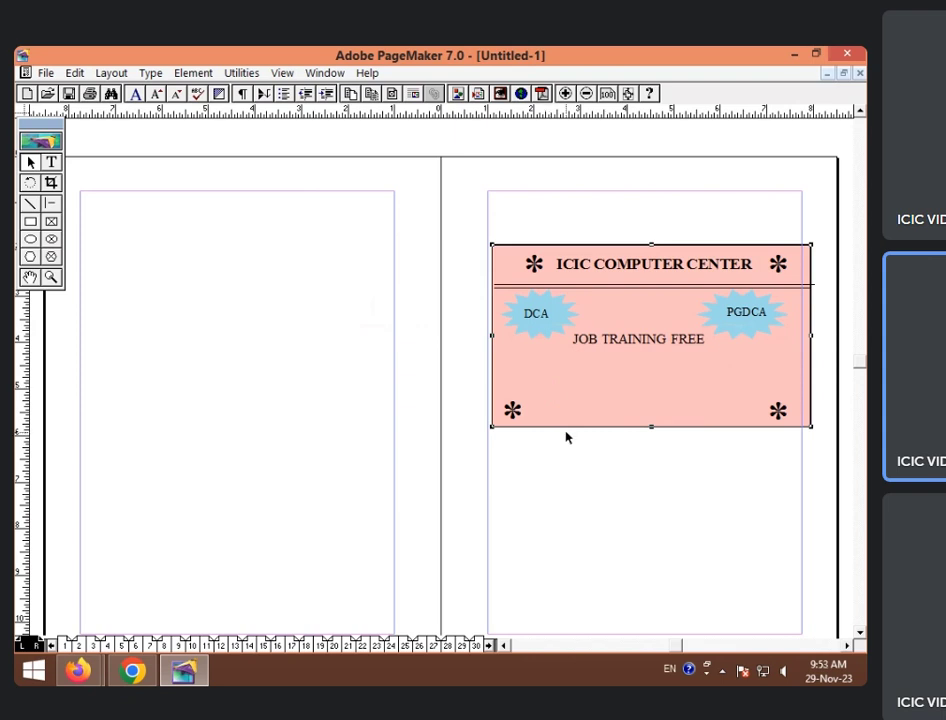
Draw a horizontal line across the full frame width just below JOB TRAINING FREE and give it a solid 4pt stroke.
left_click(51, 183)
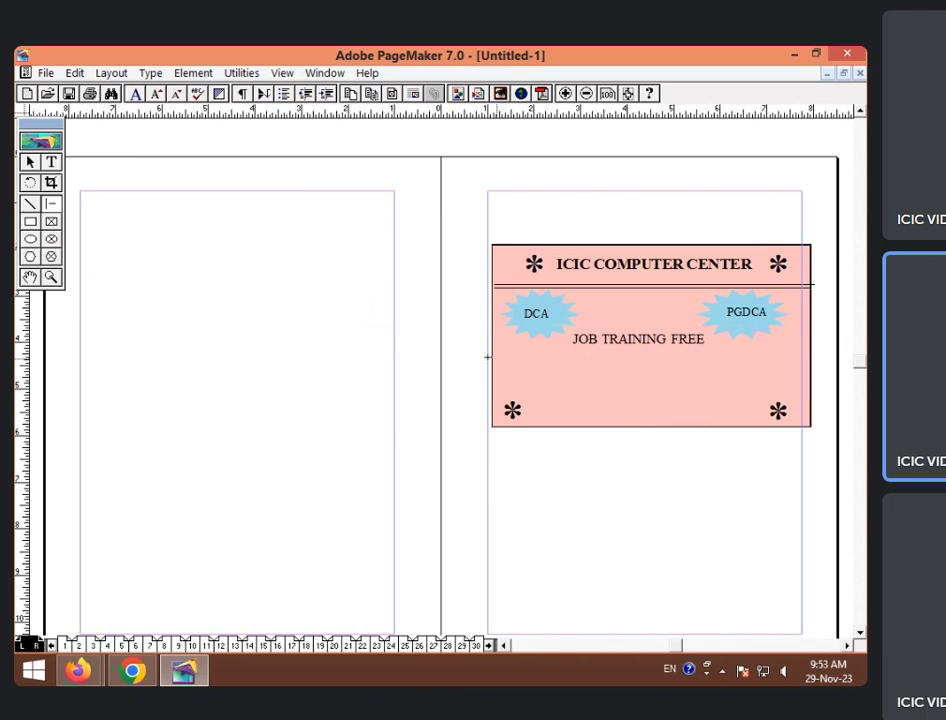
left_click_drag(494, 350, 808, 343)
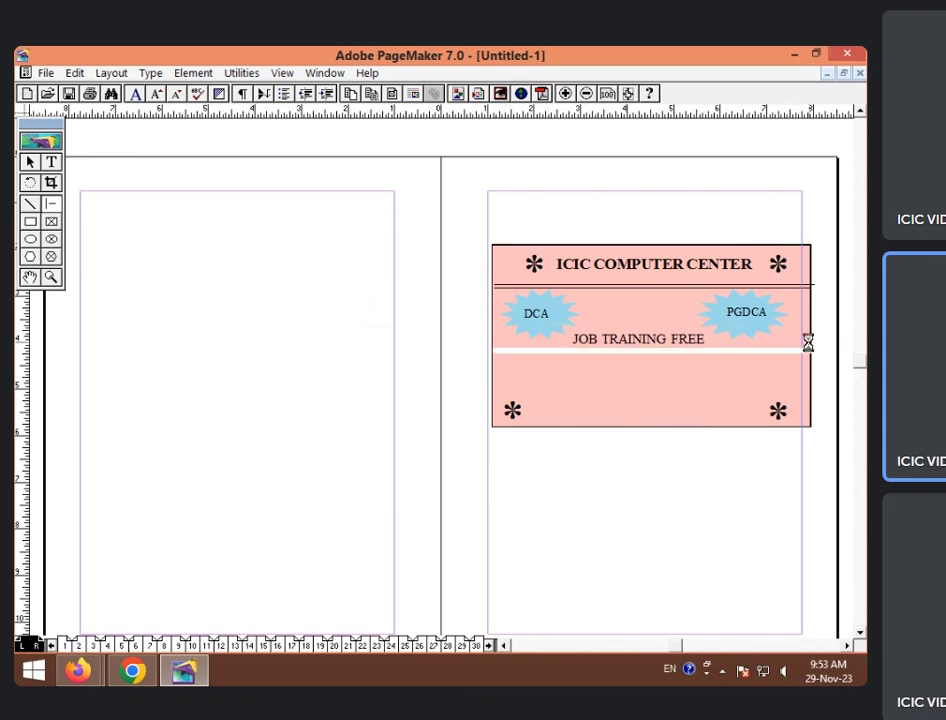
left_click(210, 75)
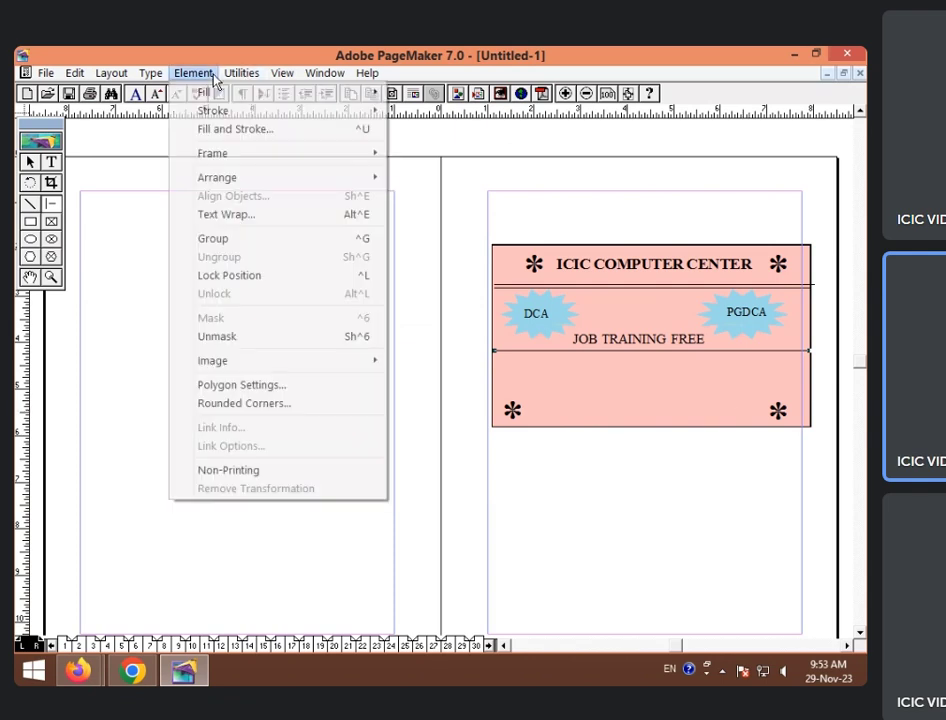
mouse_move(250, 114)
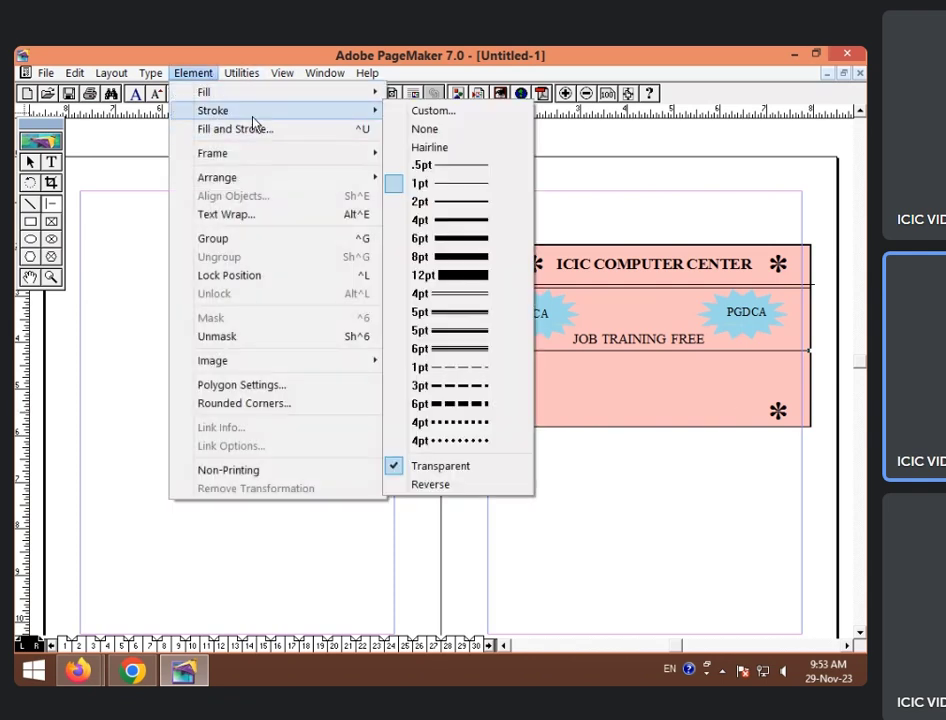
left_click(468, 221)
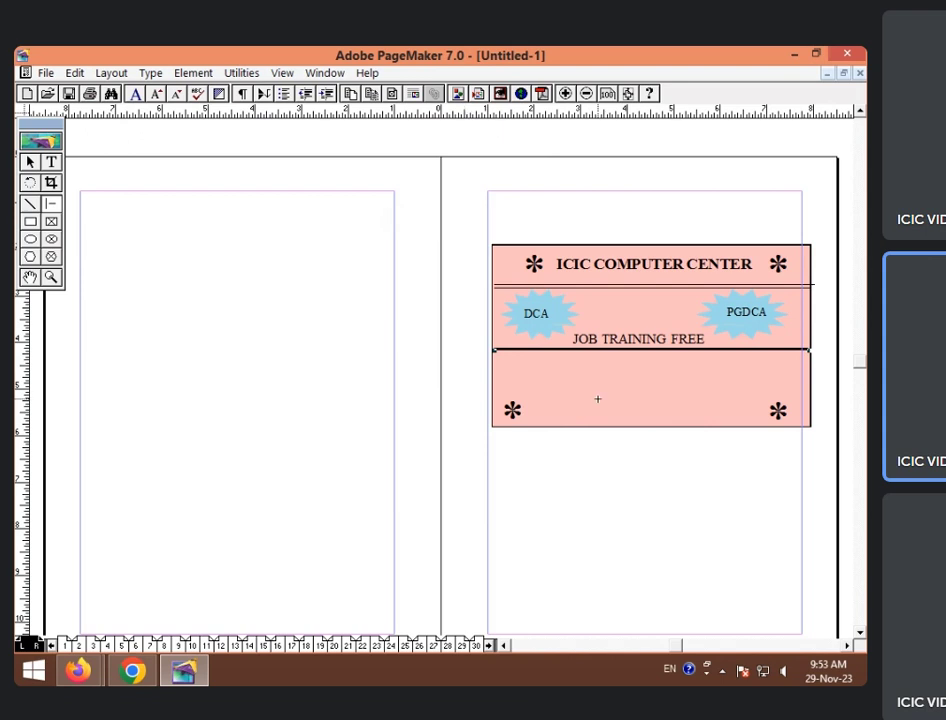
Add a text block below the thick line containing the center's address, introduced by ADD. -.
left_click(52, 162)
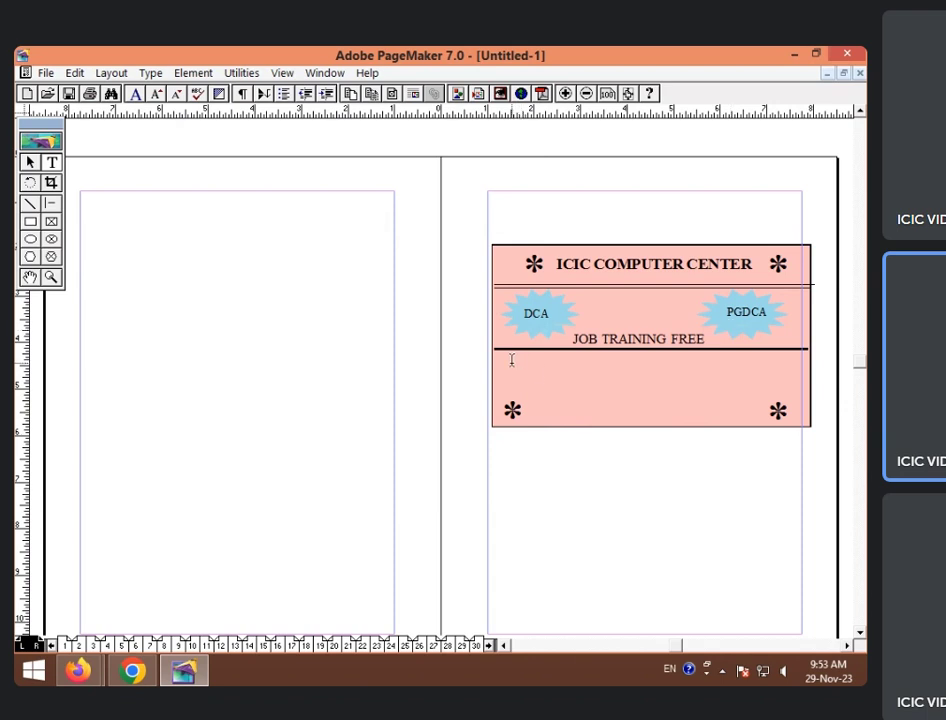
left_click_drag(511, 360, 786, 394)
type("ADD : DURGANAGAR VIDEHA")
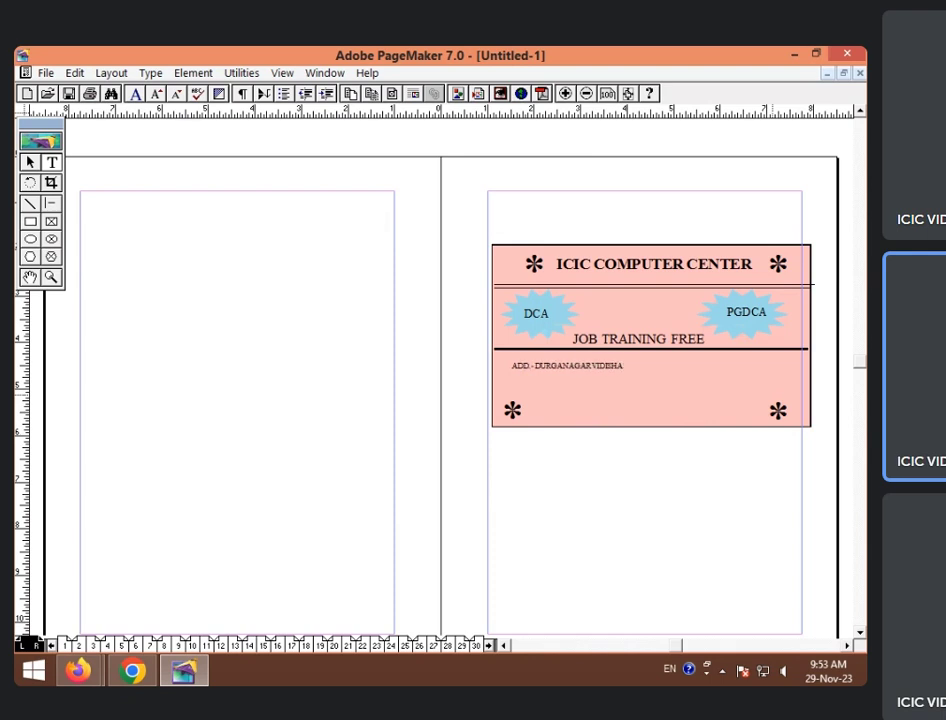
key("BackSpace")
key("BackSpace")
key("BackSpace")
key("BackSpace")
key("BackSpace")
type("ESHA")
Enlarge the whole address line to about the size of the JOB TRAINING FREE text.
key("shift+Left")
key("shift+Left")
key("shift+Left")
key("shift+Left")
key("shift+Left")
key("shift+Left")
key("shift+Left")
key("shift+Left")
key("shift+Left")
key("shift+Left")
key("shift+Left")
key("shift+Left")
key("shift+Left")
key("shift+Left")
key("shift+Left")
key("shift+Left")
key("shift+Left")
key("shift+Left")
key("shift+Left")
key("shift+Left")
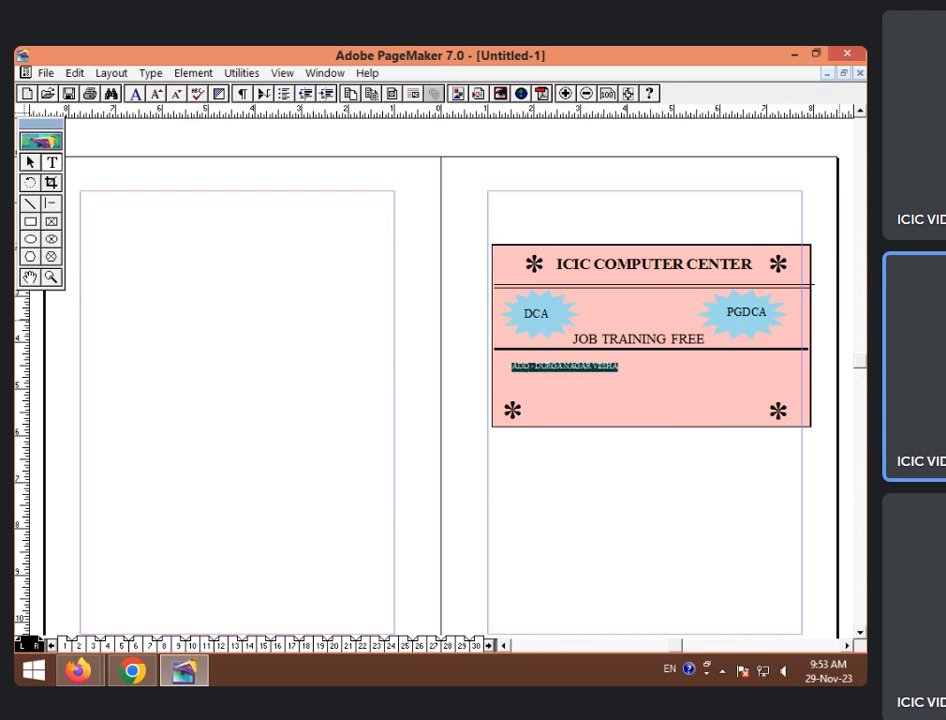
key("ctrl+shift+period")
key("ctrl+shift+period")
key("ctrl+shift+period")
key("ctrl+shift+period")
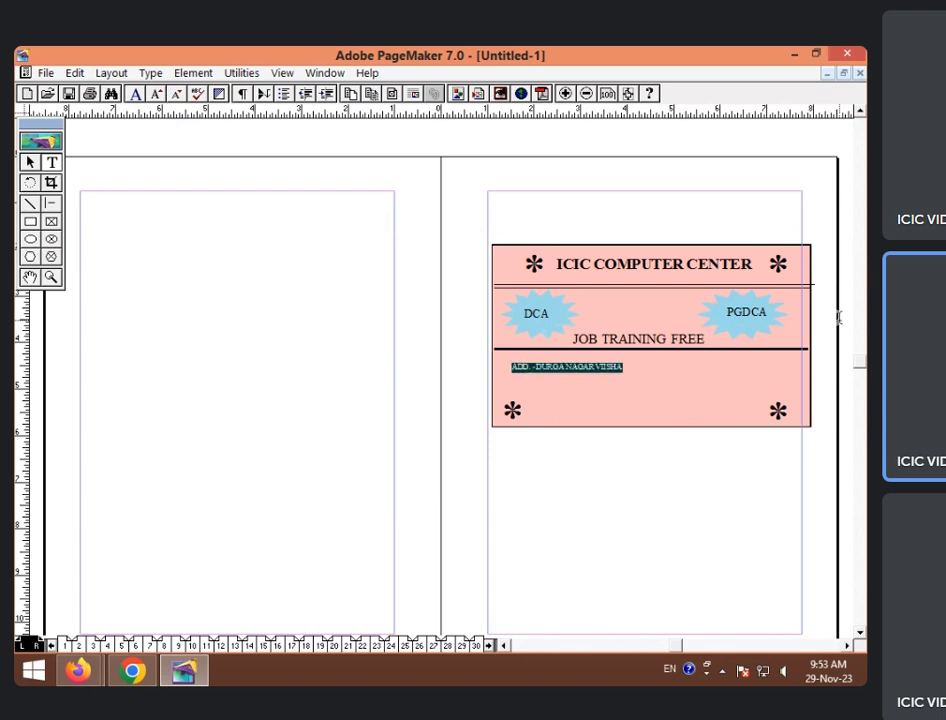
key("ctrl+shift+period")
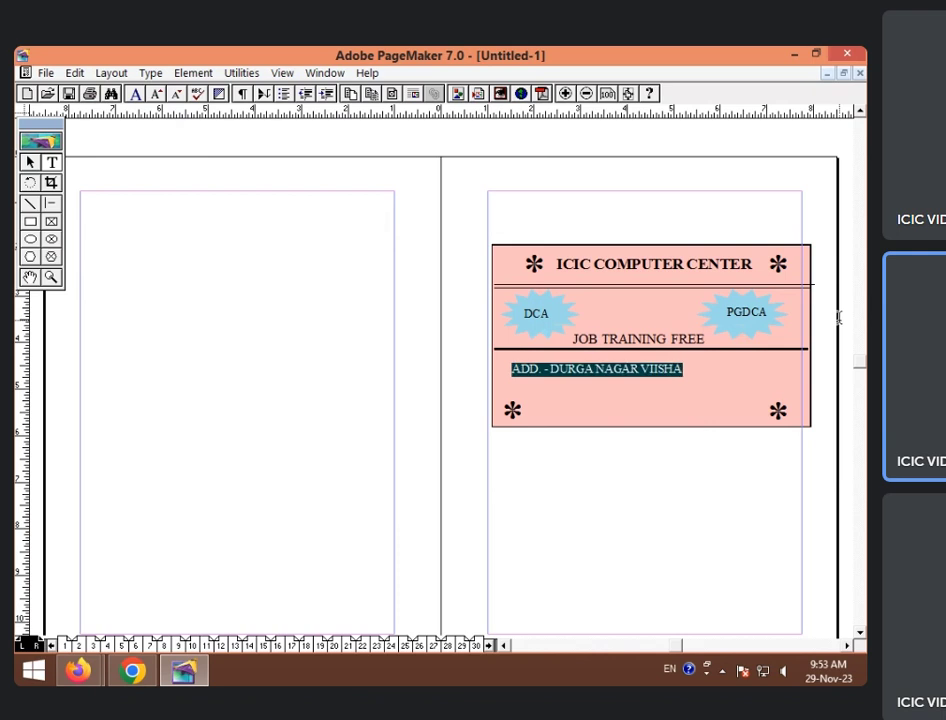
key("ctrl+shift+period")
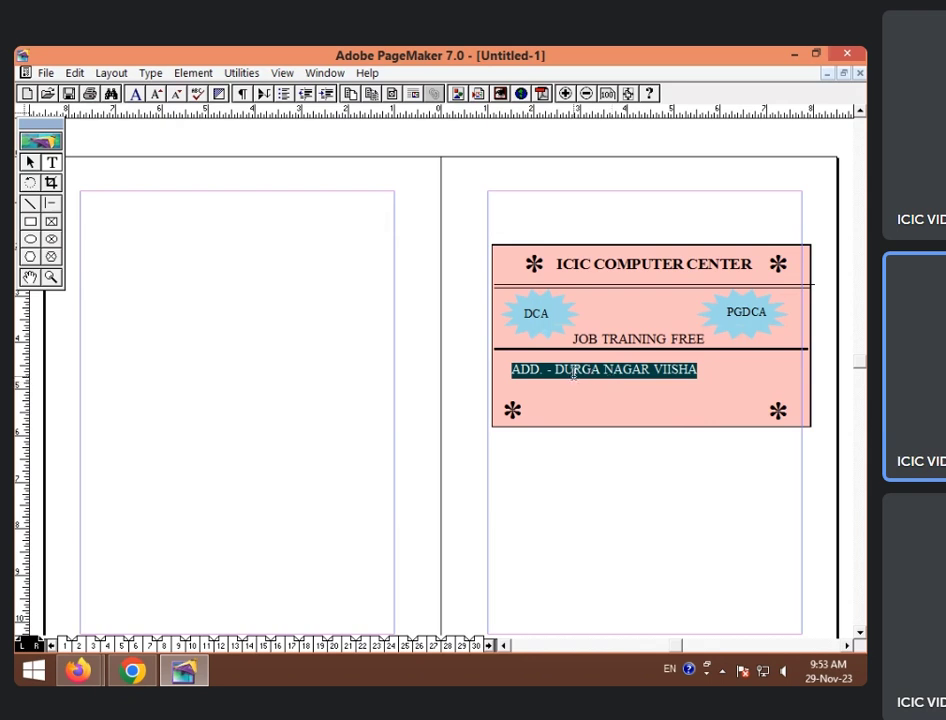
Place the text cursor inside the misspelled last word of the address line for correction.
left_click(644, 370)
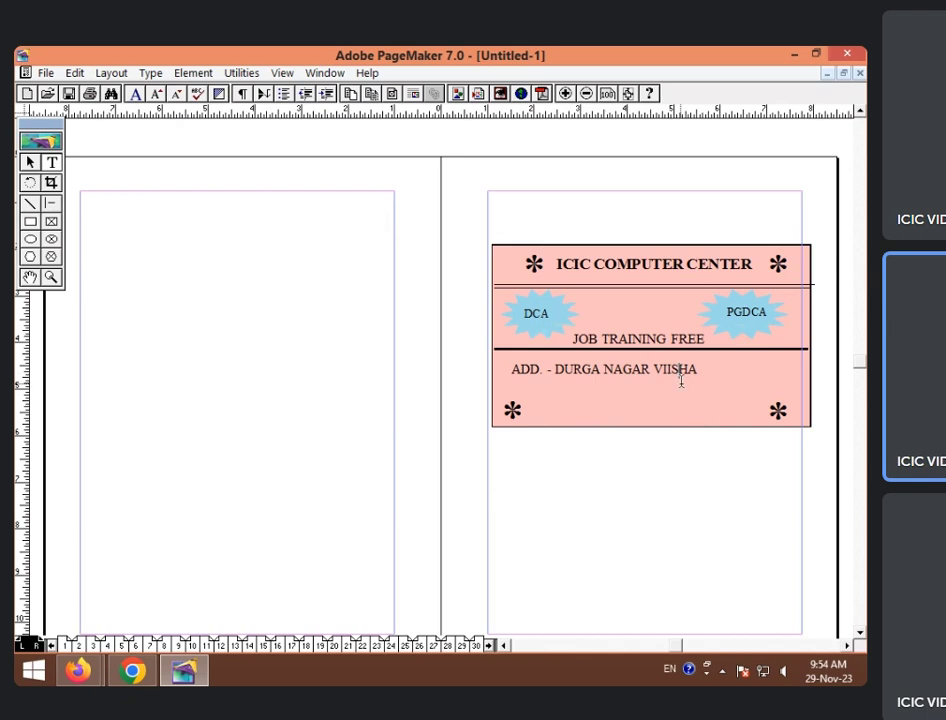
left_click(679, 370)
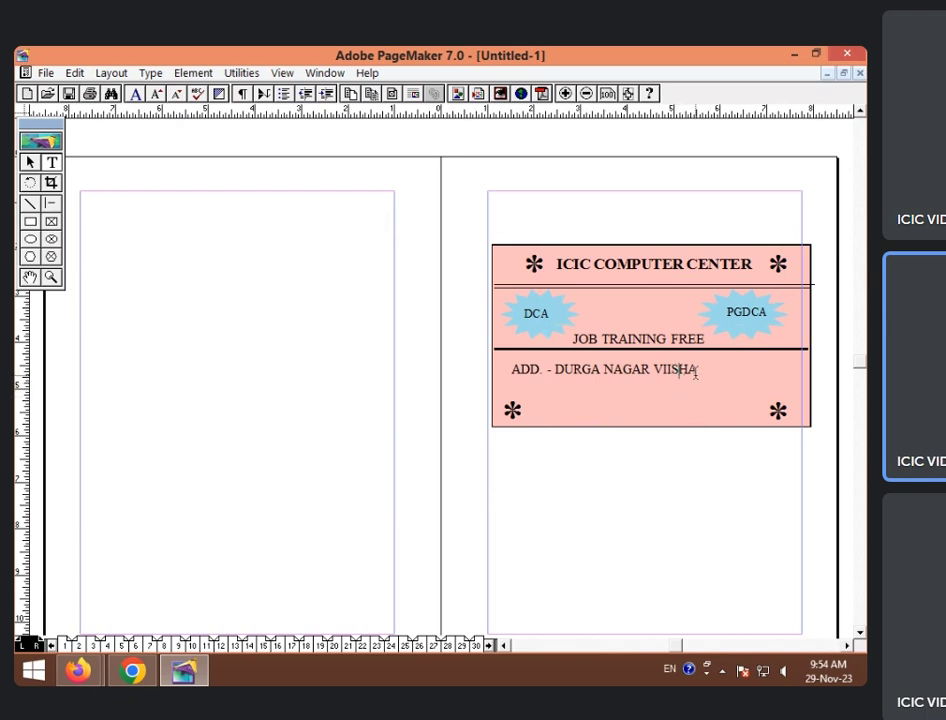